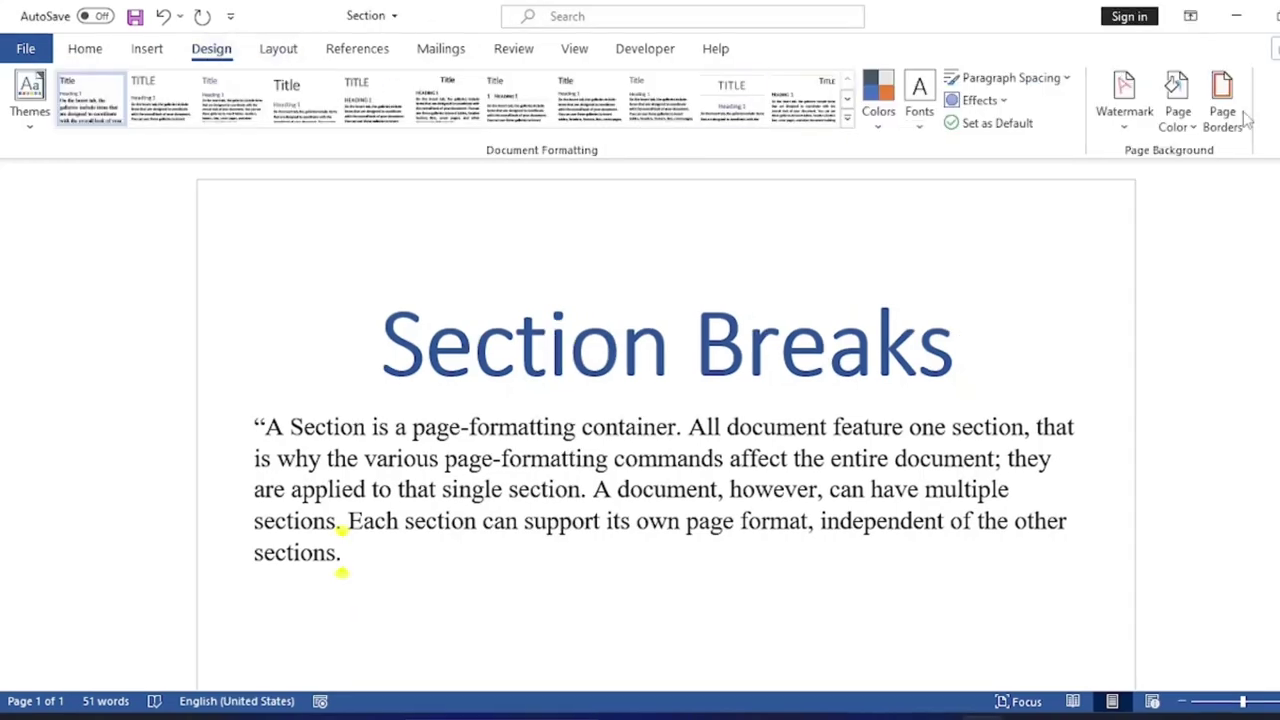
# Step: Apply the horizontal ASAP 2 watermark from the Urgent group, then bring up Page Borders
pyautogui.click(1124, 100)
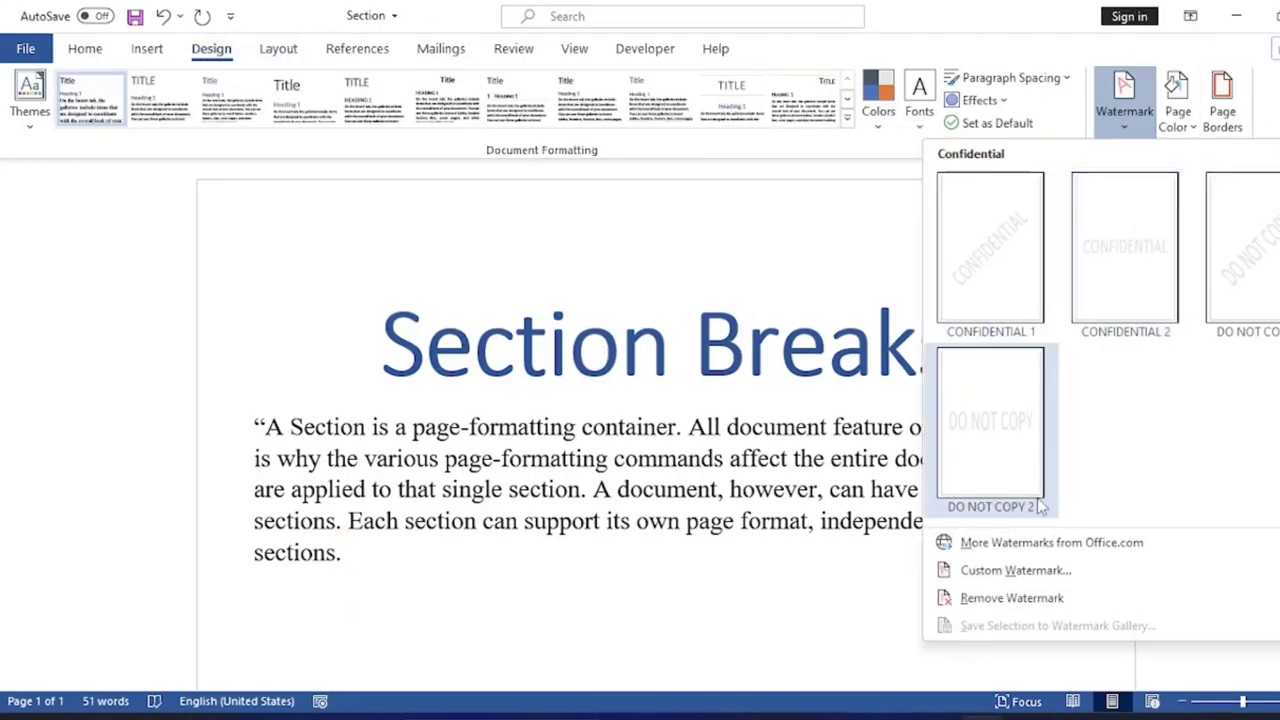
pyautogui.scroll(-2, 1095, 360)
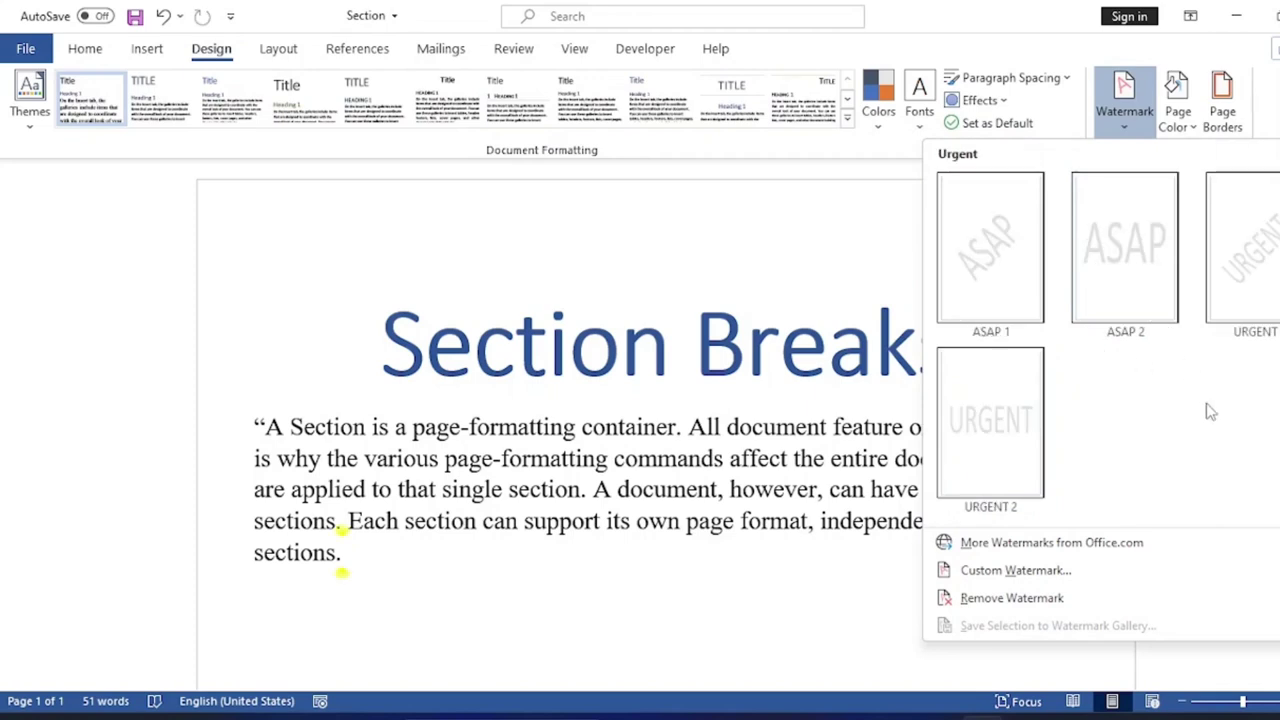
pyautogui.click(1142, 297)
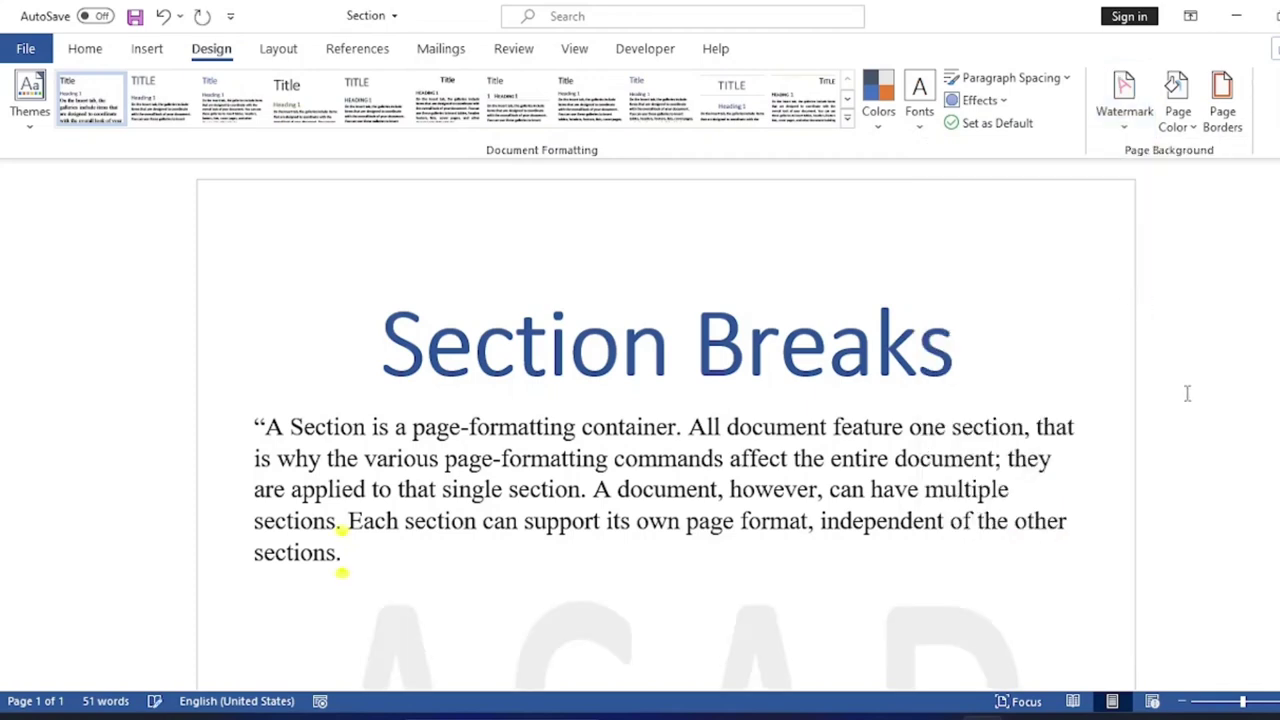
pyautogui.click(1222, 118)
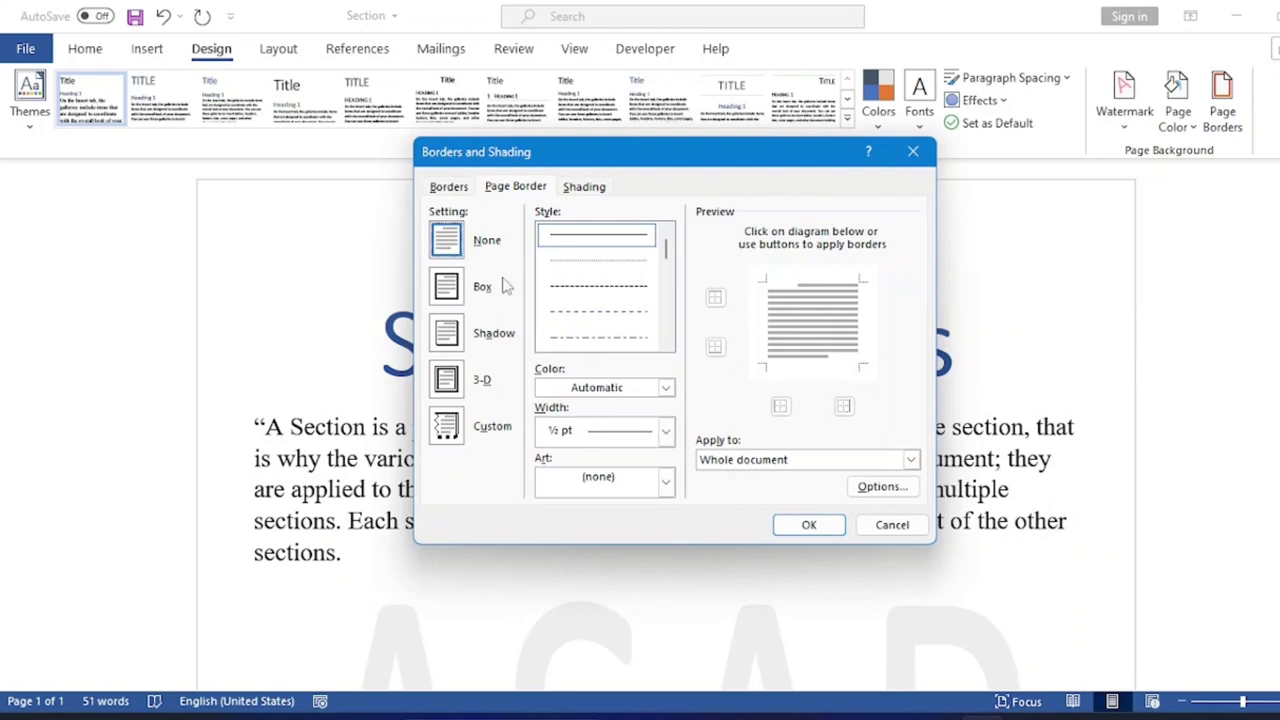
# Step: Frame the page with a dark blue Box page border
pyautogui.click(468, 294)
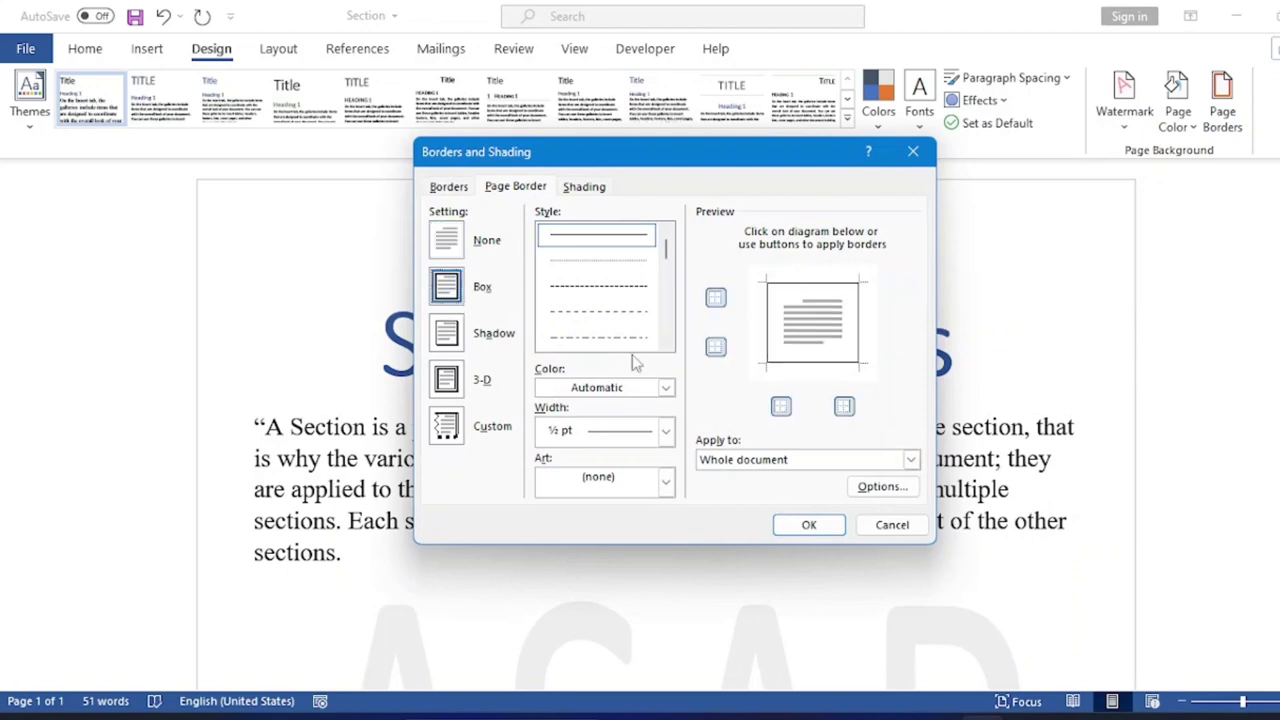
pyautogui.click(664, 390)
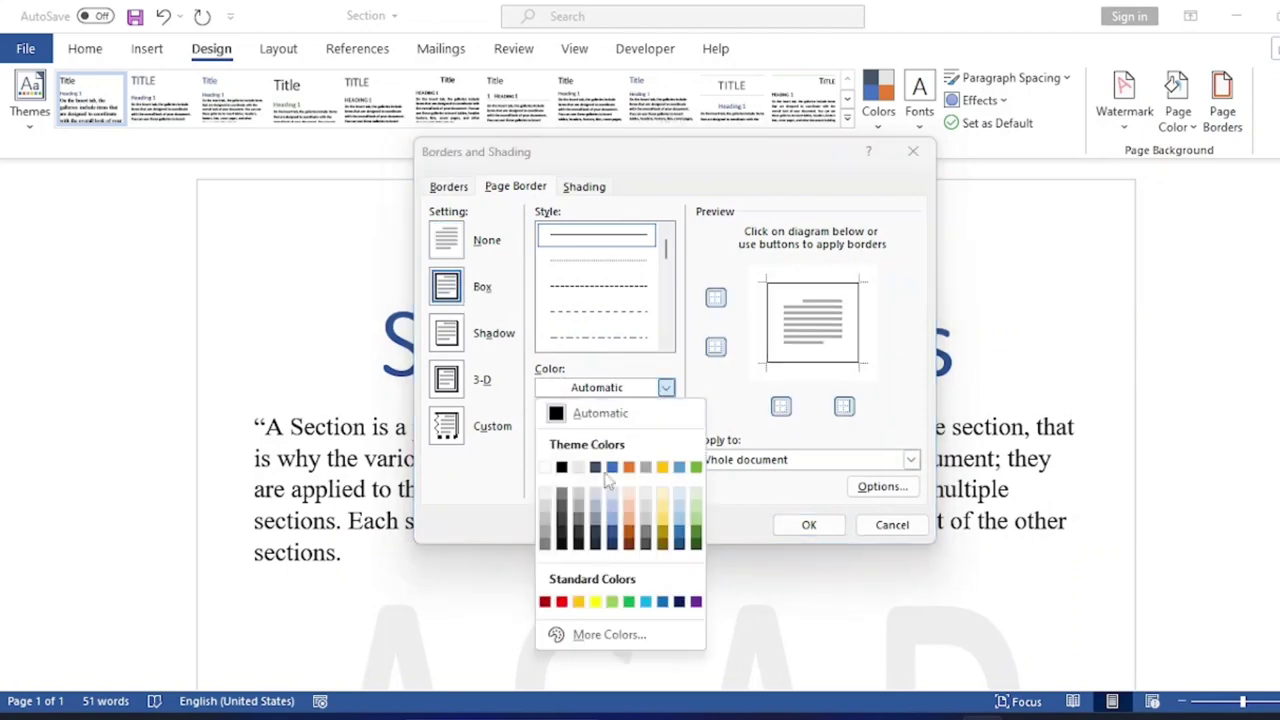
pyautogui.click(610, 530)
pyautogui.click(824, 526)
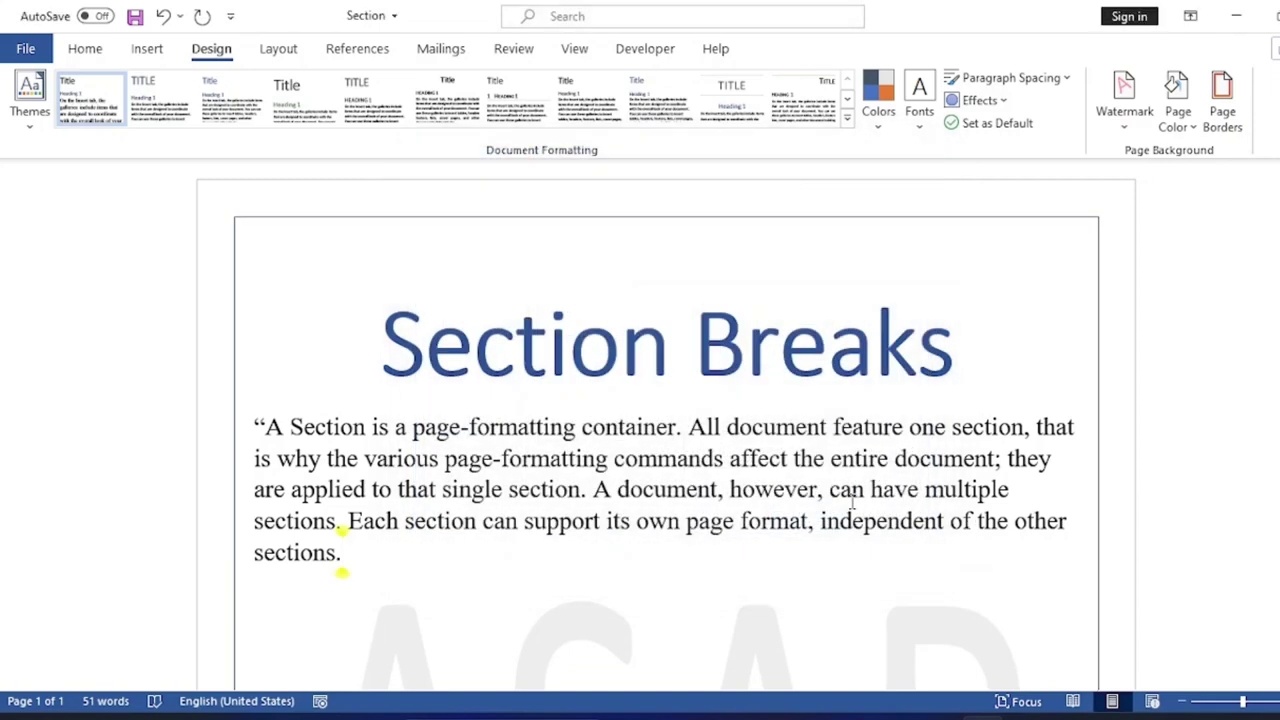
pyautogui.scroll(-1, 851, 503)
pyautogui.scroll(-1, 851, 503)
pyautogui.scroll(-3, 851, 503)
pyautogui.scroll(-1, 880, 420)
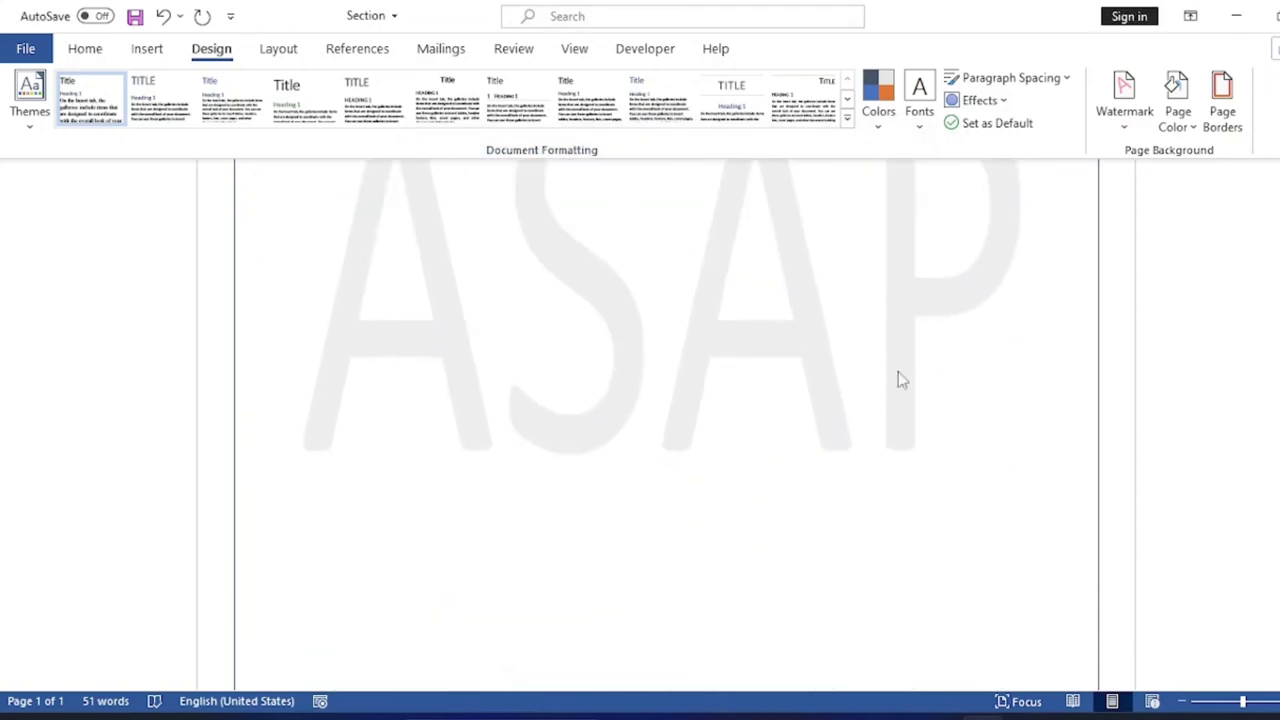
pyautogui.scroll(1, 871, 463)
pyautogui.scroll(3, 871, 463)
pyautogui.scroll(1, 686, 420)
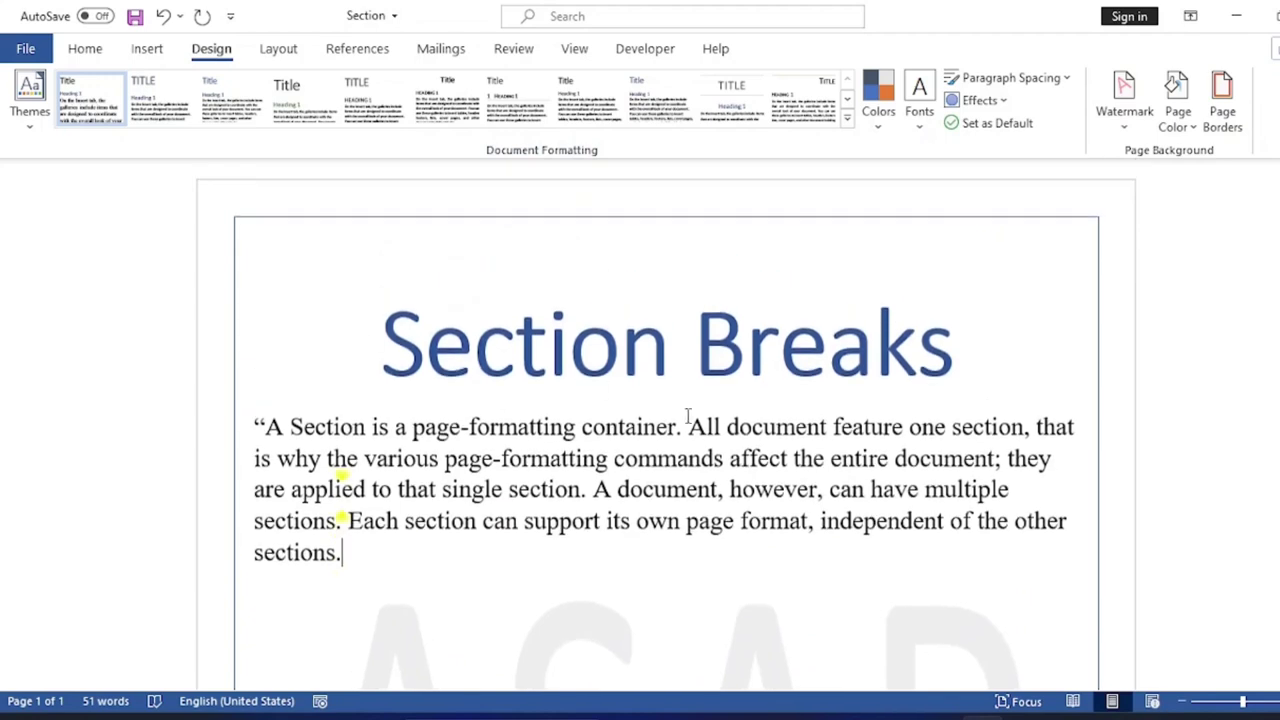
pyautogui.scroll(-2, 736, 427)
pyautogui.scroll(-3, 736, 427)
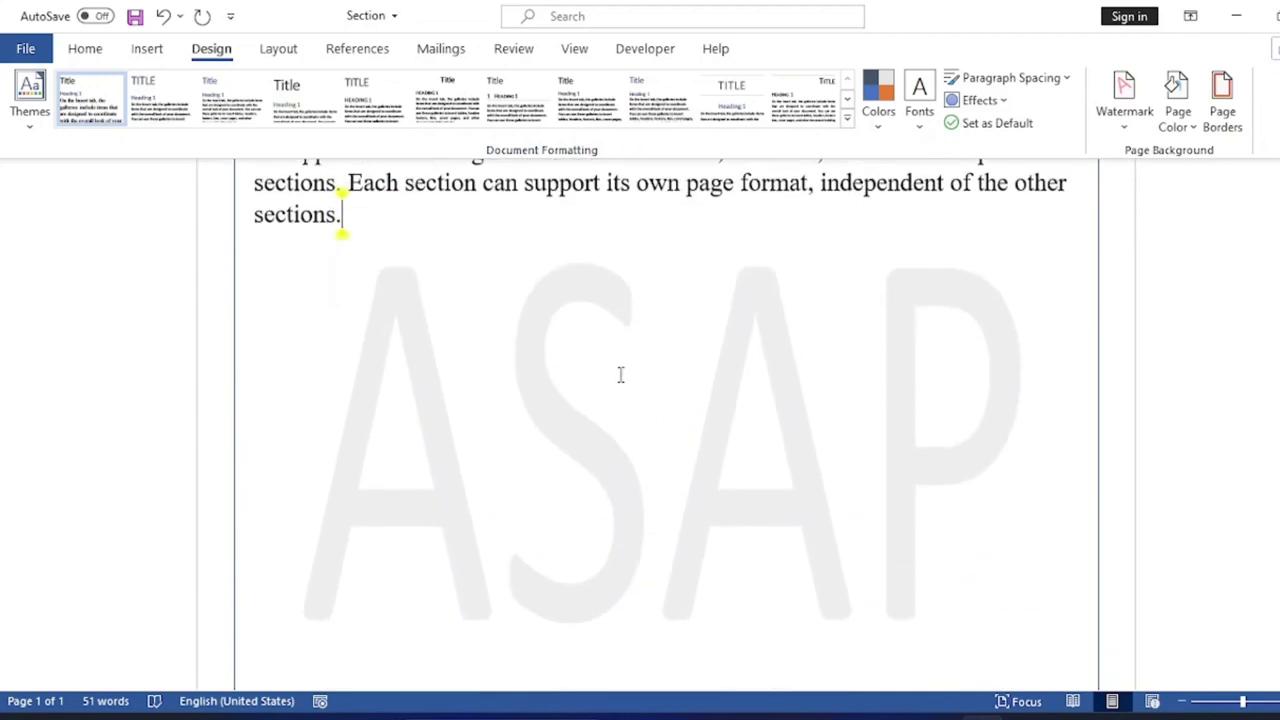
pyautogui.scroll(3, 620, 374)
pyautogui.scroll(3, 810, 500)
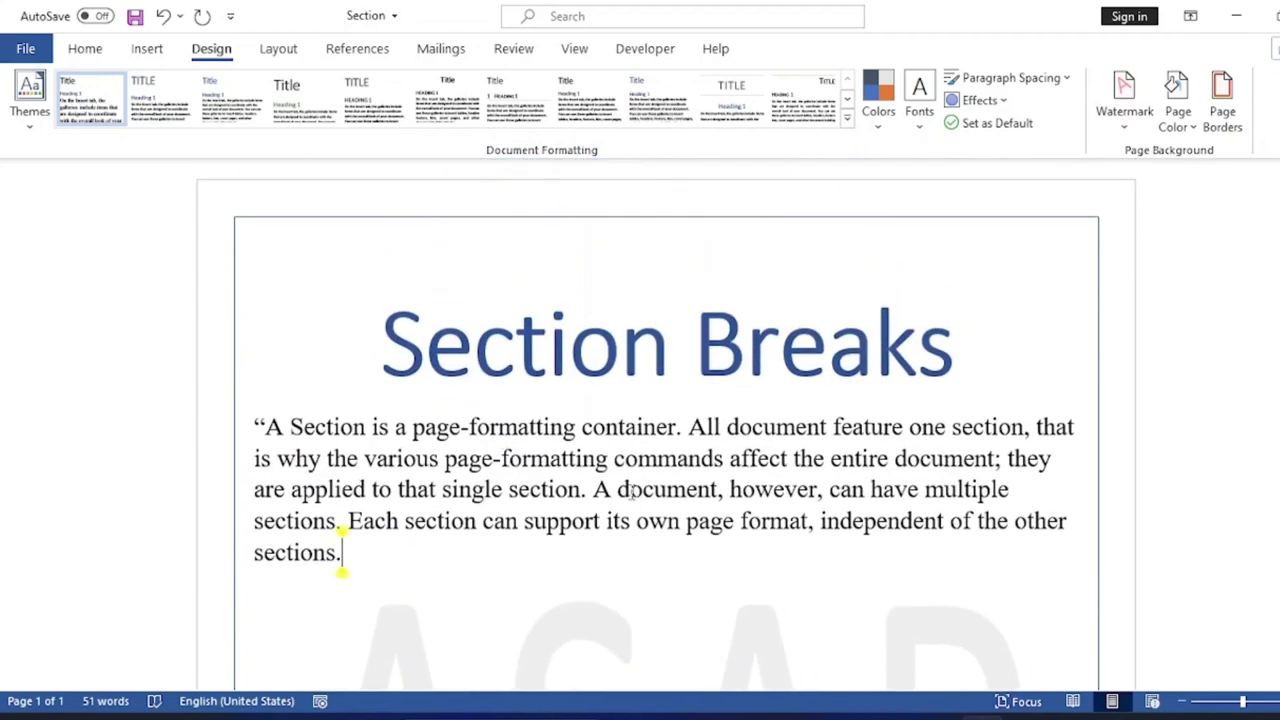
pyautogui.scroll(-2, 640, 512)
pyautogui.scroll(-3, 640, 514)
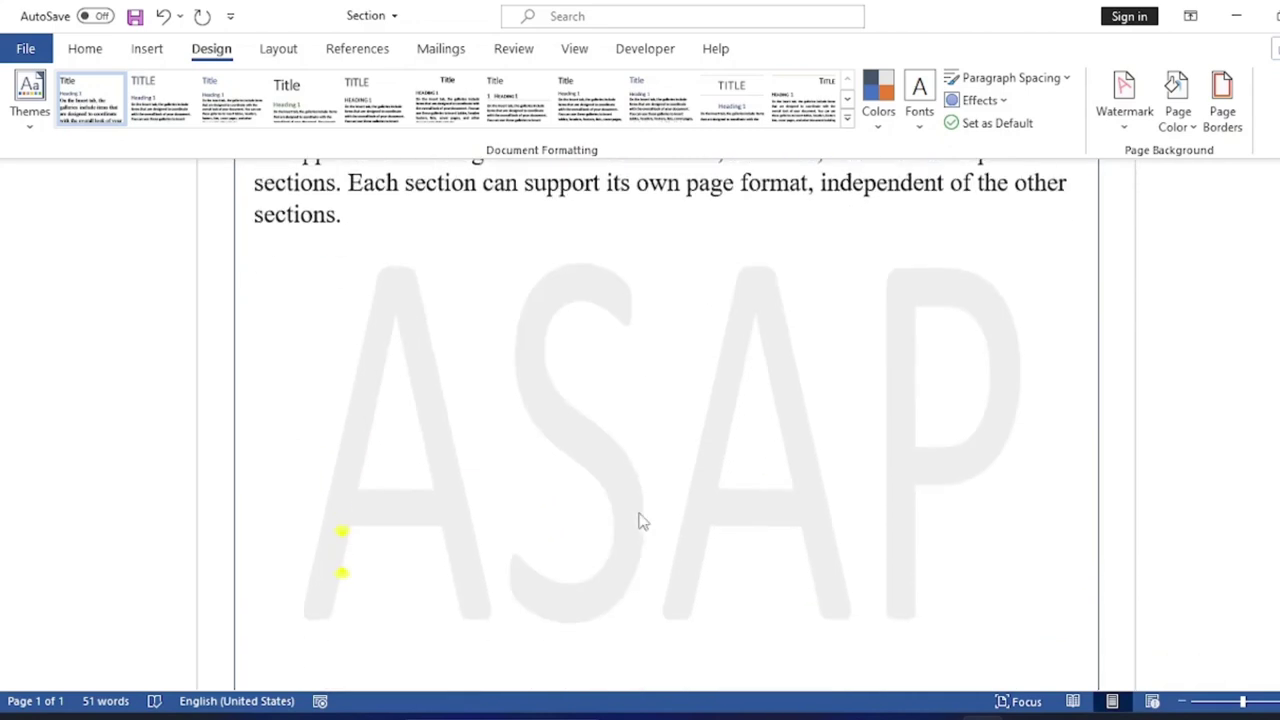
# Step: Add an empty paragraph and a page break to create a bordered page 2
pyautogui.press('Return')
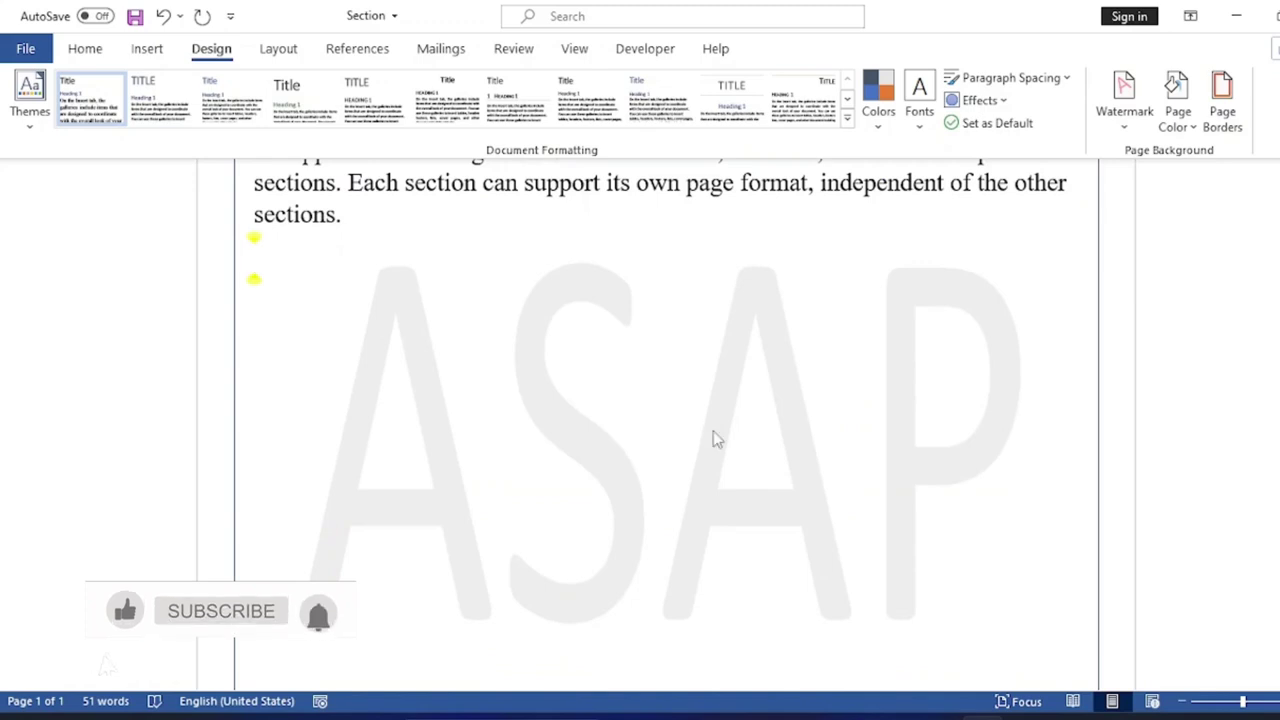
pyautogui.hotkey('ctrl', 'Return')
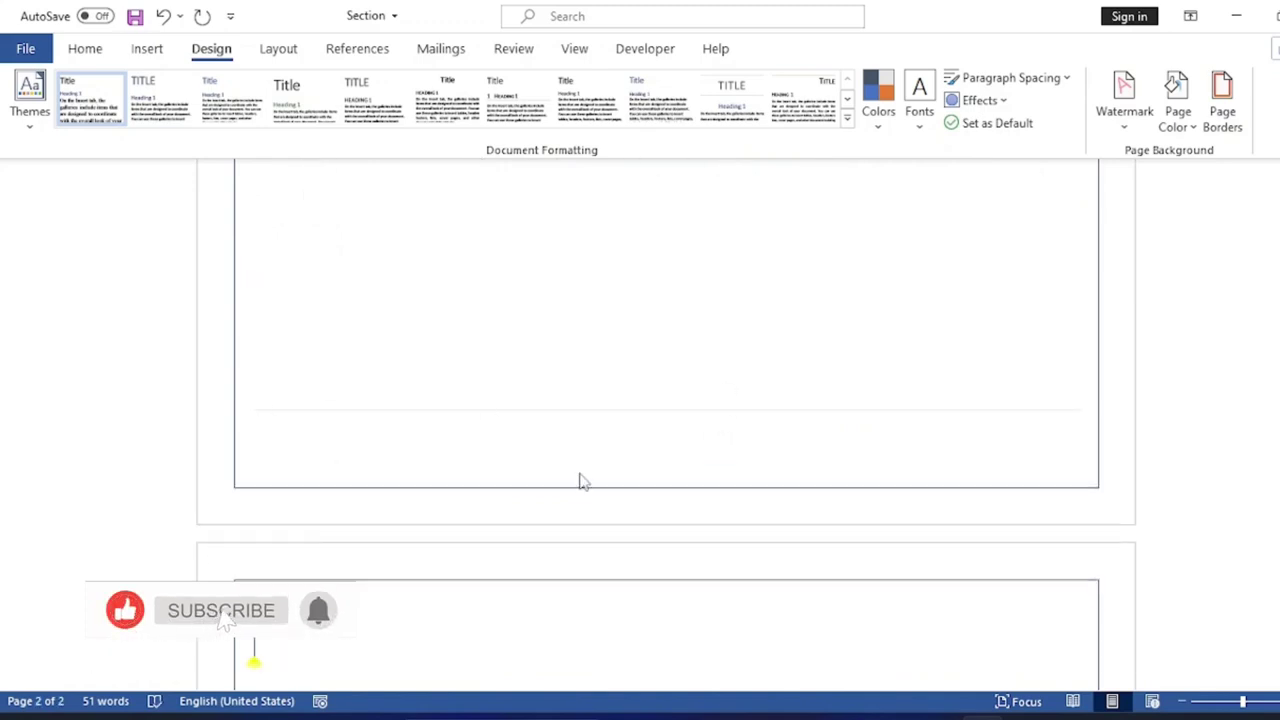
pyautogui.scroll(-3, 580, 480)
pyautogui.scroll(-3, 580, 480)
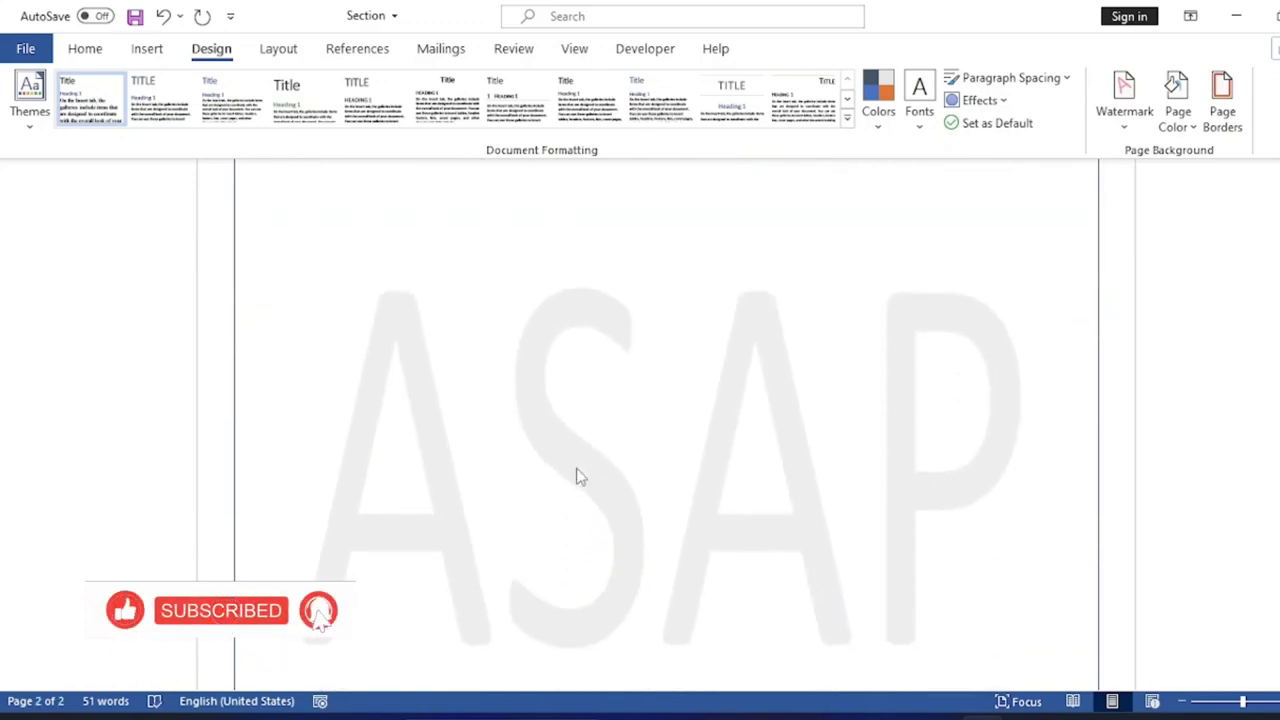
pyautogui.scroll(5, 526, 449)
pyautogui.scroll(2, 420, 318)
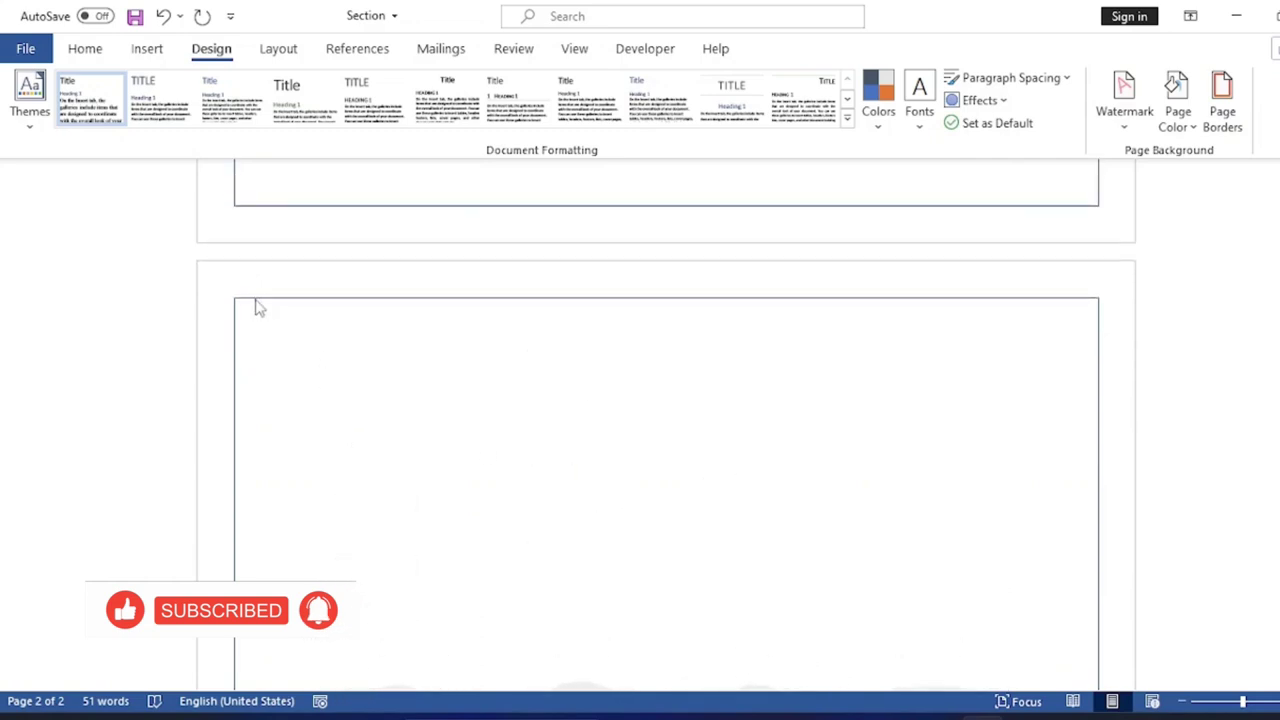
pyautogui.scroll(-2, 480, 397)
pyautogui.scroll(-3, 340, 557)
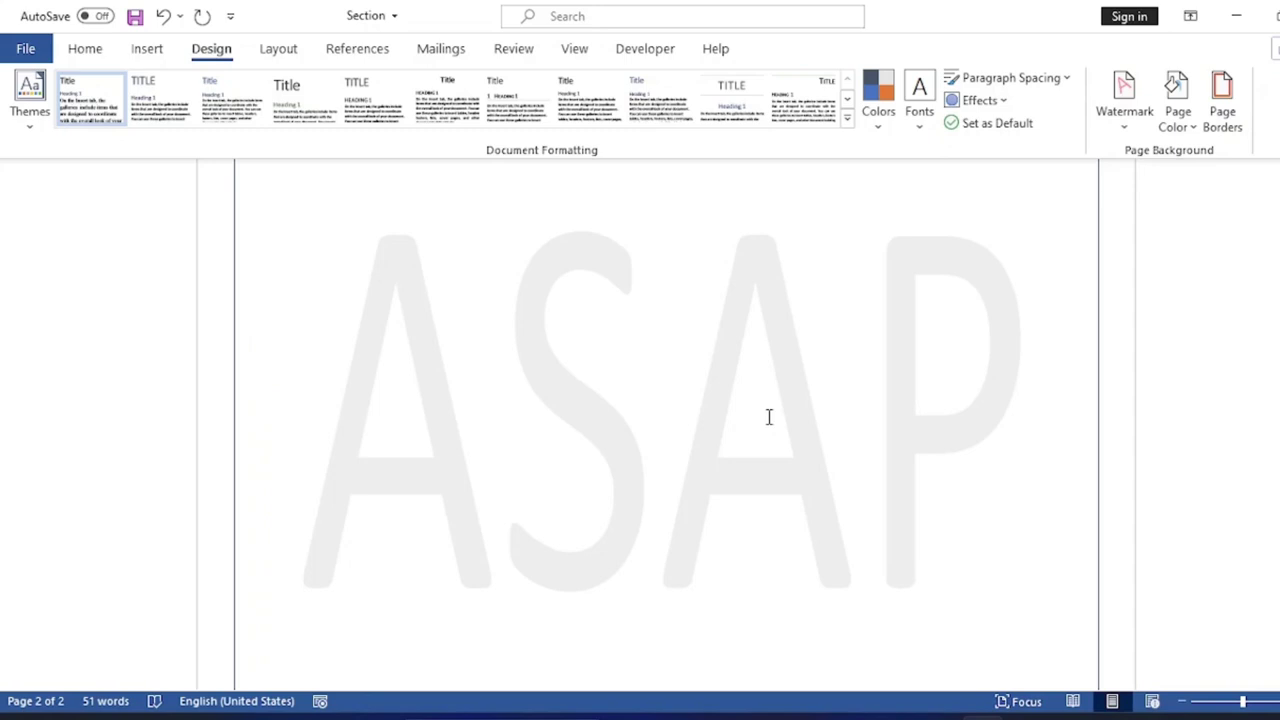
pyautogui.scroll(5, 766, 423)
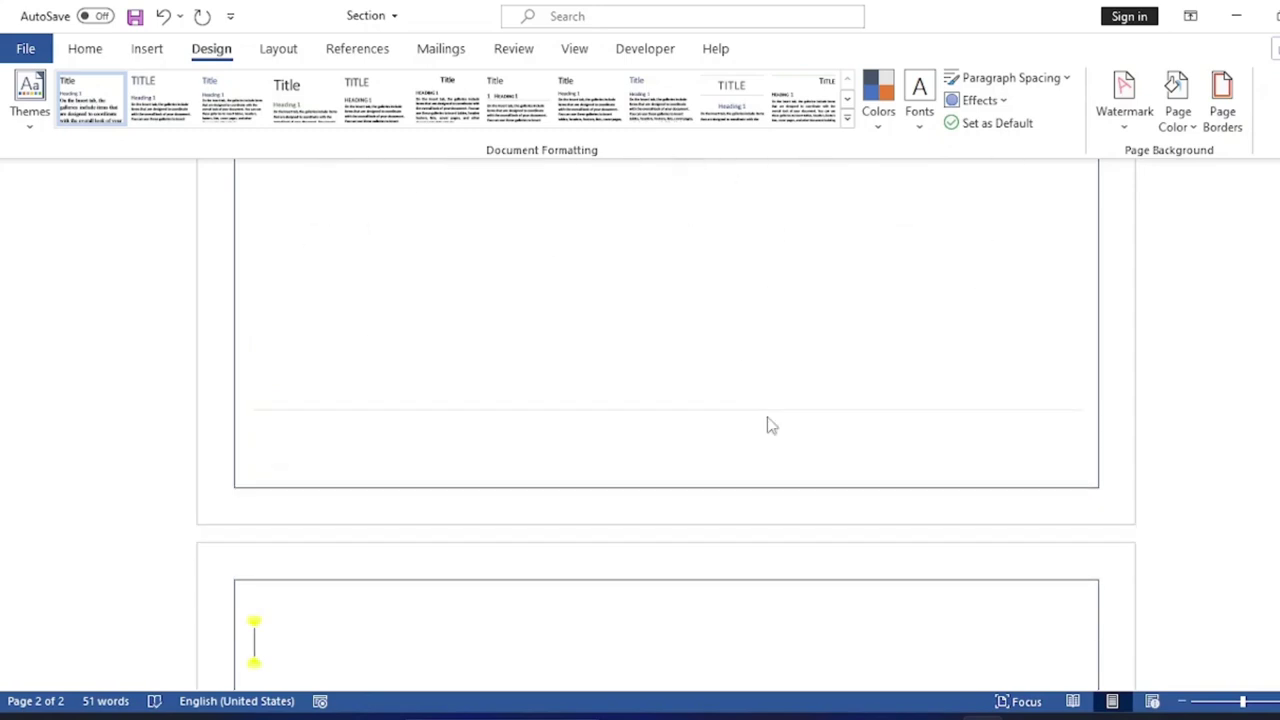
pyautogui.scroll(-2, 727, 470)
pyautogui.scroll(-3, 474, 477)
pyautogui.scroll(-2, 470, 460)
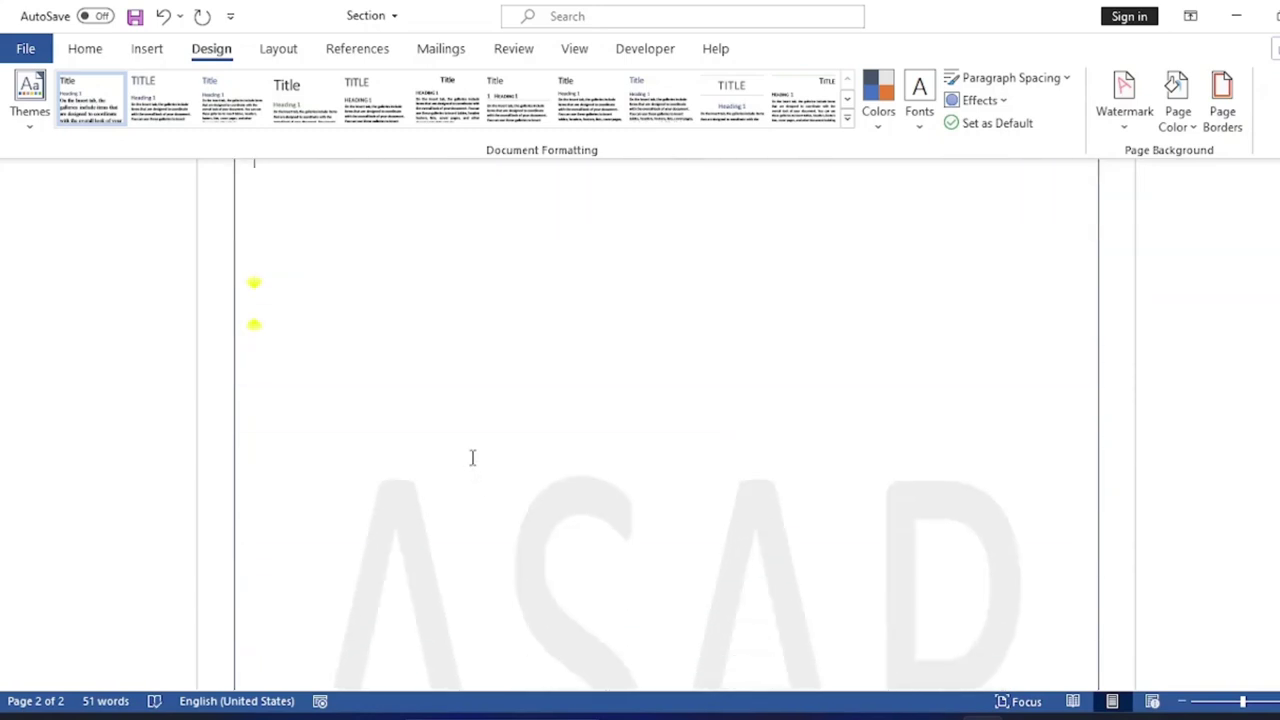
pyautogui.scroll(-3, 474, 457)
# Step: Insert another page break to create page 3, also framed by the border
pyautogui.hotkey('ctrl', 'Return')
pyautogui.scroll(3, 691, 371)
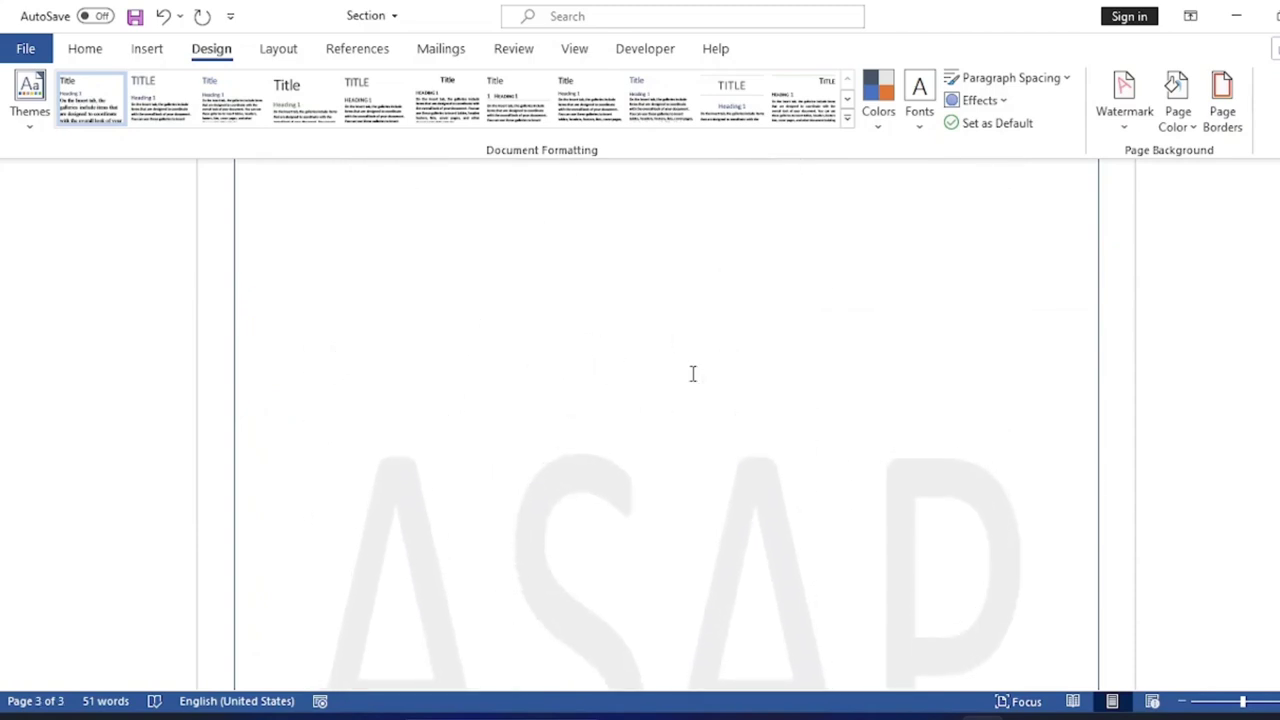
pyautogui.scroll(3, 703, 373)
pyautogui.scroll(3, 703, 368)
pyautogui.scroll(3, 720, 371)
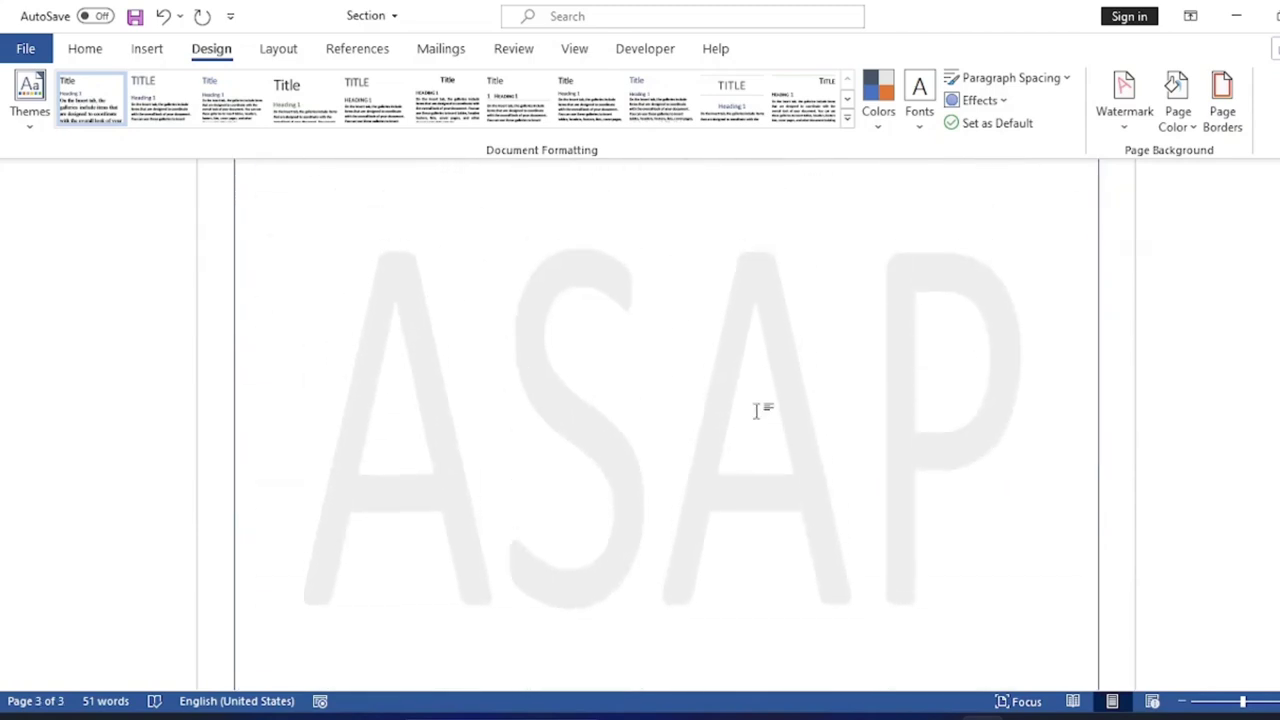
pyautogui.scroll(3, 757, 409)
pyautogui.scroll(3, 757, 409)
pyautogui.scroll(3, 757, 409)
pyautogui.scroll(3, 757, 409)
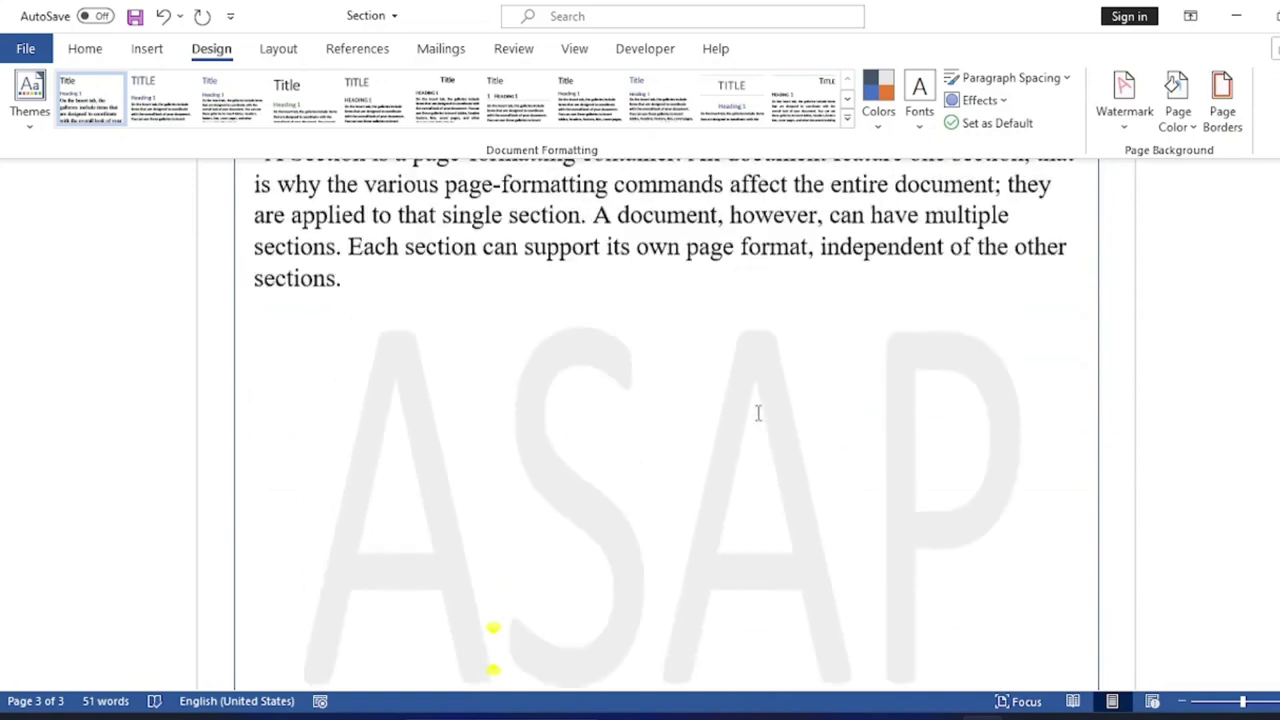
pyautogui.scroll(3, 757, 409)
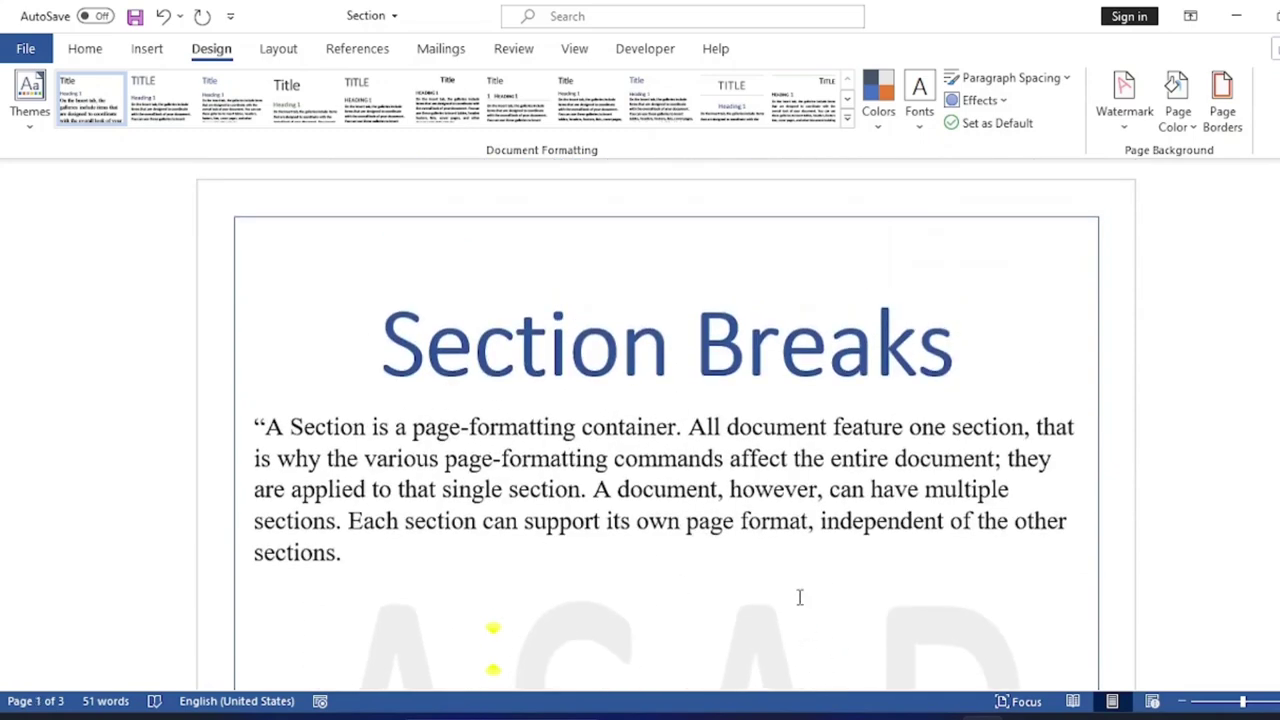
pyautogui.scroll(-3, 740, 432)
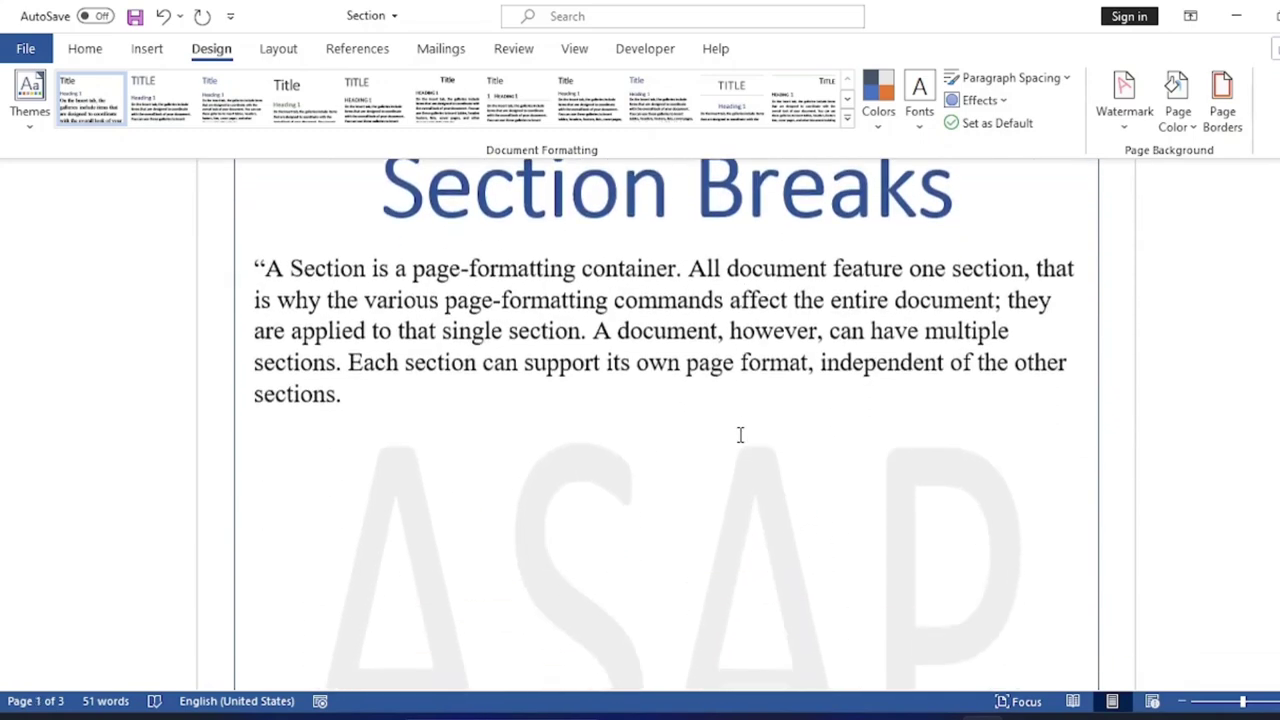
pyautogui.scroll(-5, 740, 432)
pyautogui.scroll(-4, 739, 435)
pyautogui.scroll(-4, 738, 438)
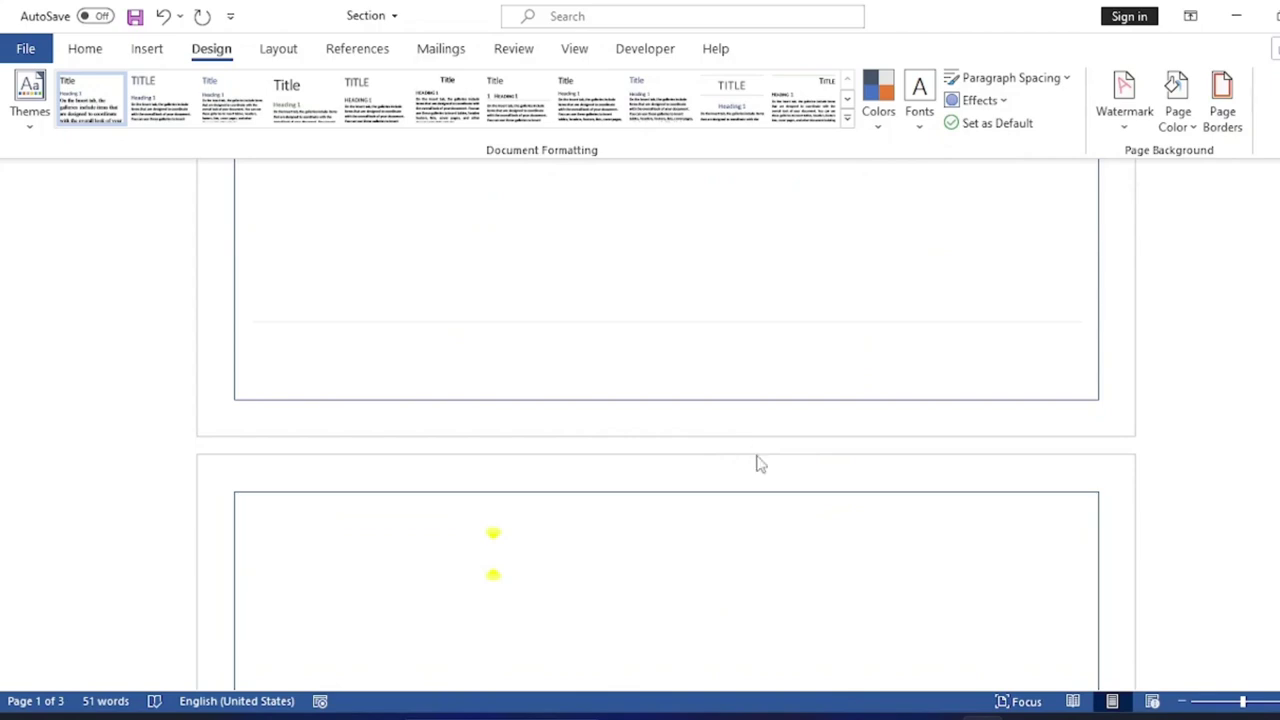
pyautogui.scroll(8, 755, 460)
pyautogui.scroll(5, 757, 462)
pyautogui.scroll(9, 760, 458)
pyautogui.scroll(1, 763, 455)
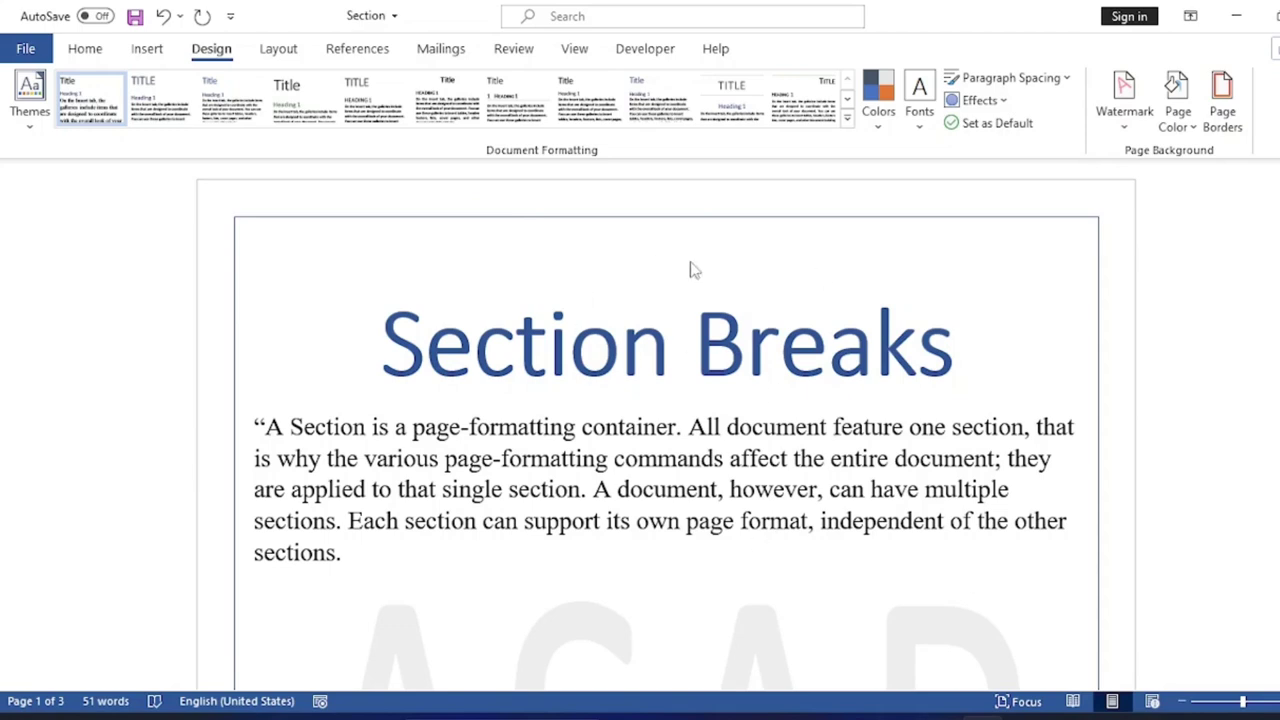
pyautogui.scroll(-5, 790, 370)
pyautogui.scroll(-3, 797, 380)
pyautogui.scroll(-3, 771, 409)
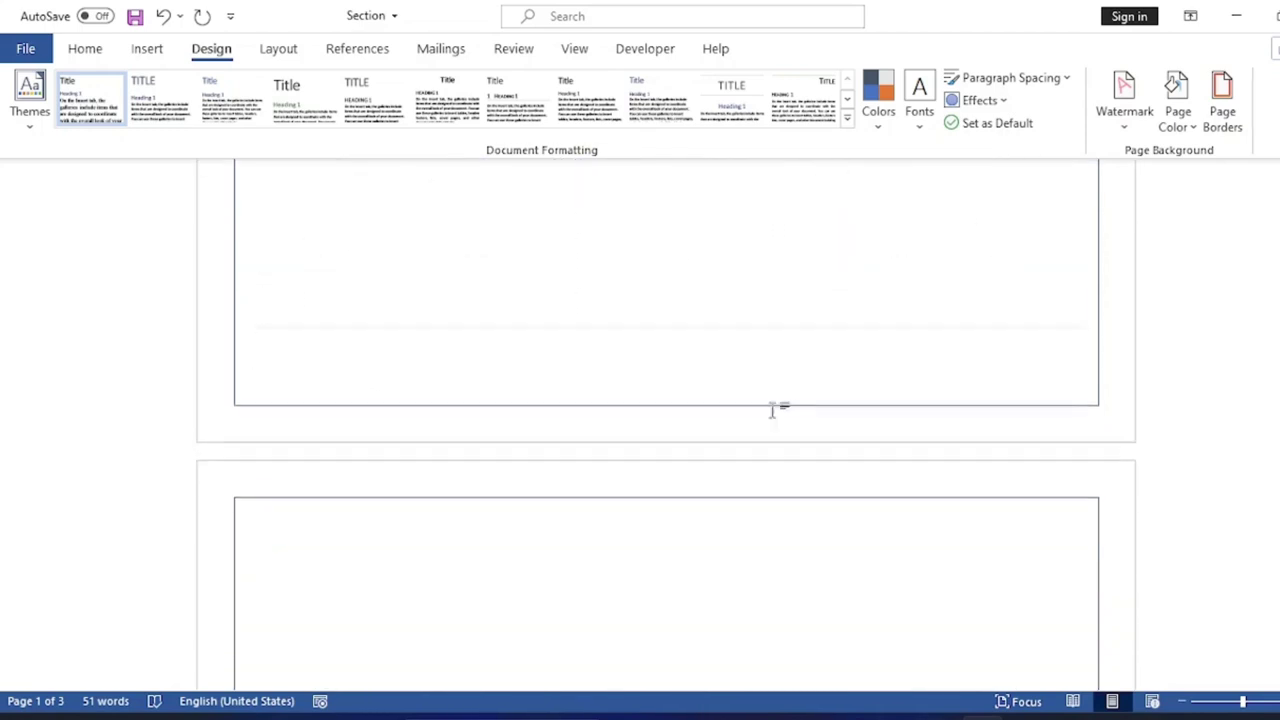
pyautogui.scroll(1, 306, 309)
pyautogui.scroll(-2, 865, 576)
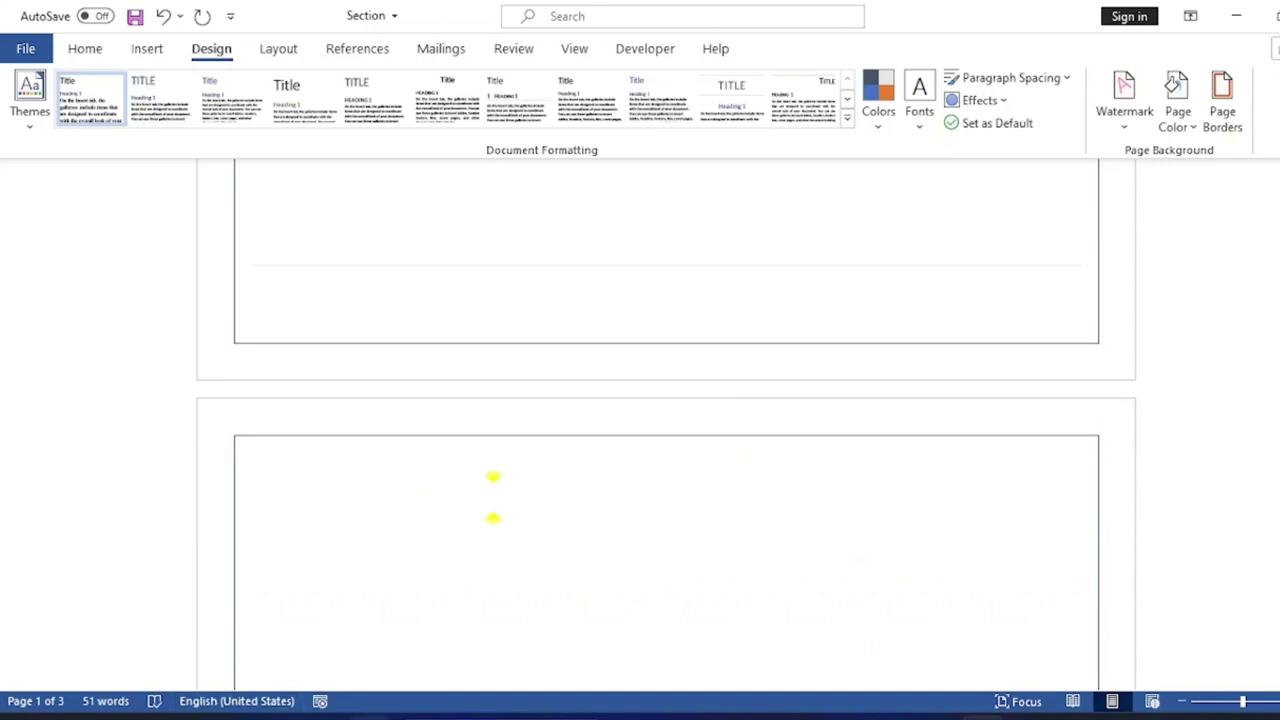
# Step: Turn on Section in the status bar so it shows Section: 1 beside page and word counts
pyautogui.rightClick(547, 705)
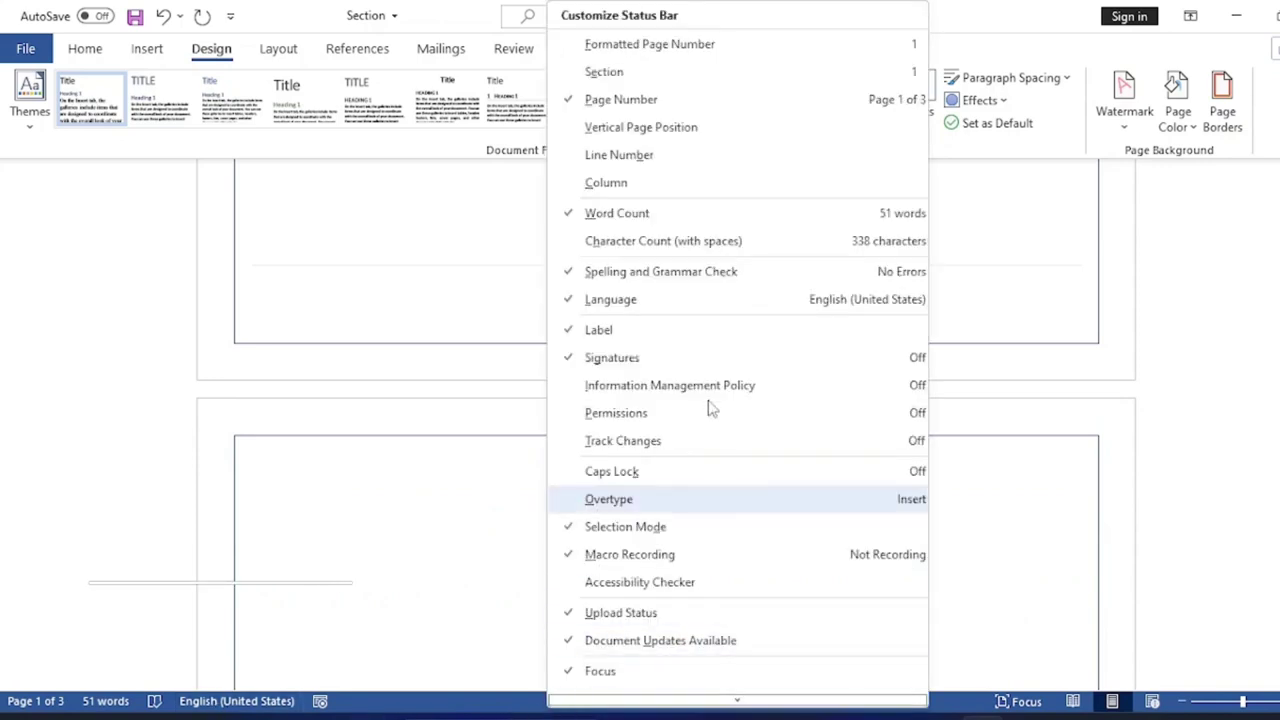
pyautogui.click(632, 75)
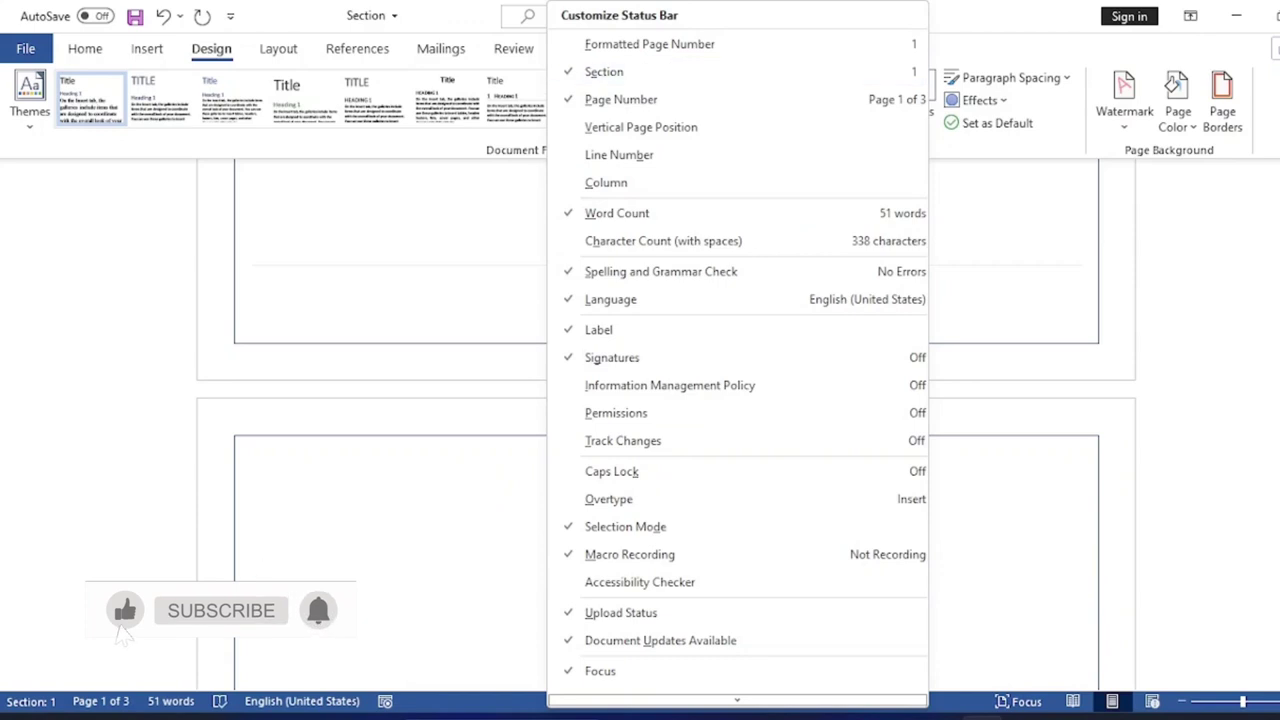
pyautogui.click(487, 710)
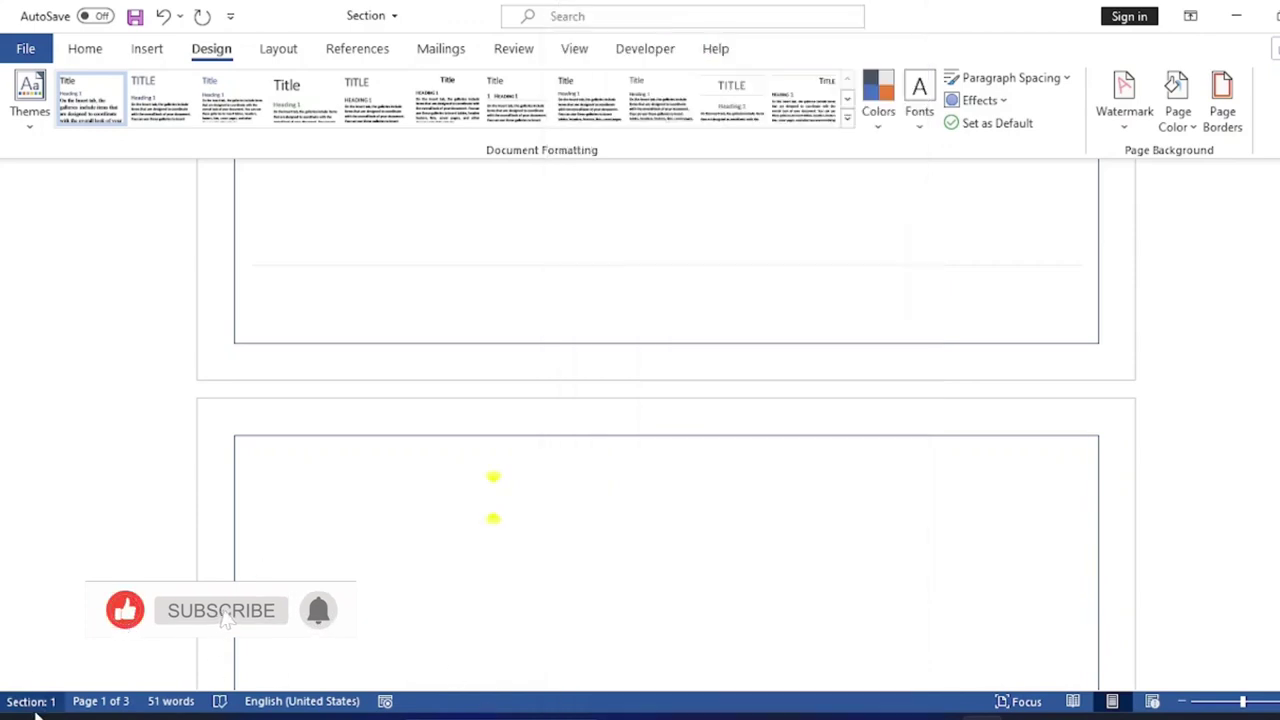
pyautogui.scroll(1, 808, 601)
pyautogui.scroll(-5, 808, 601)
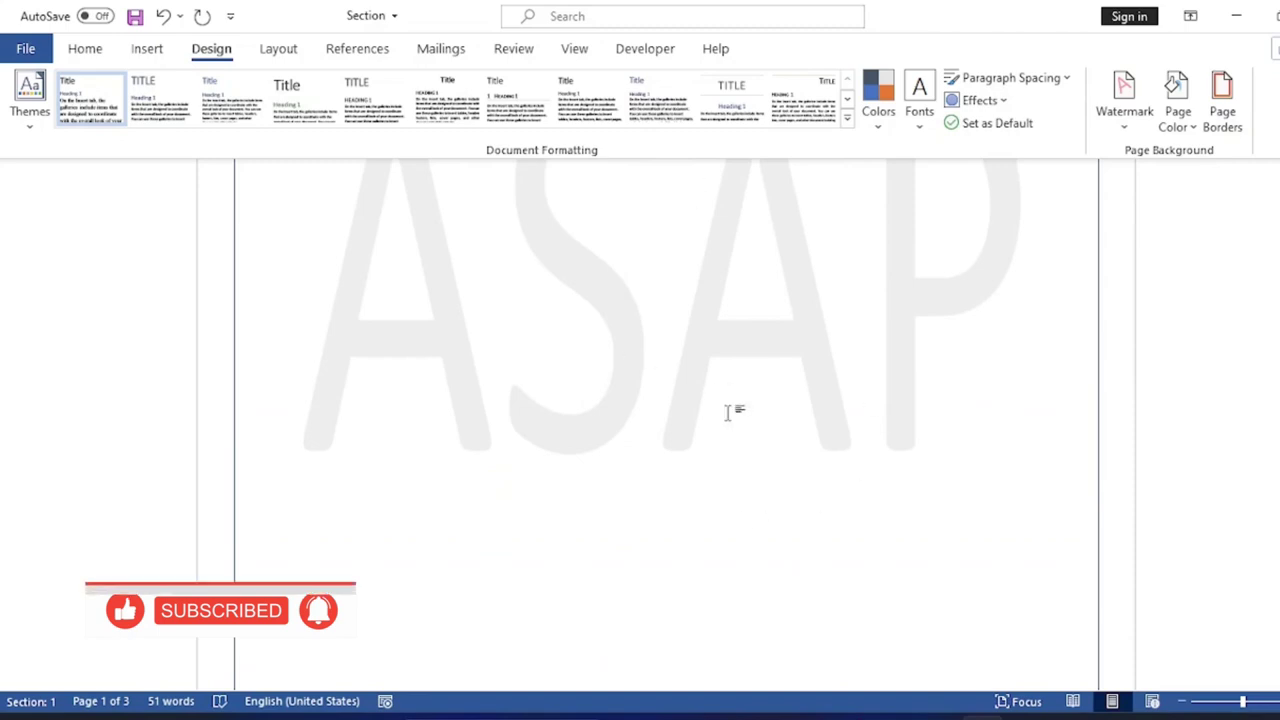
pyautogui.scroll(2, 757, 418)
pyautogui.scroll(3, 762, 423)
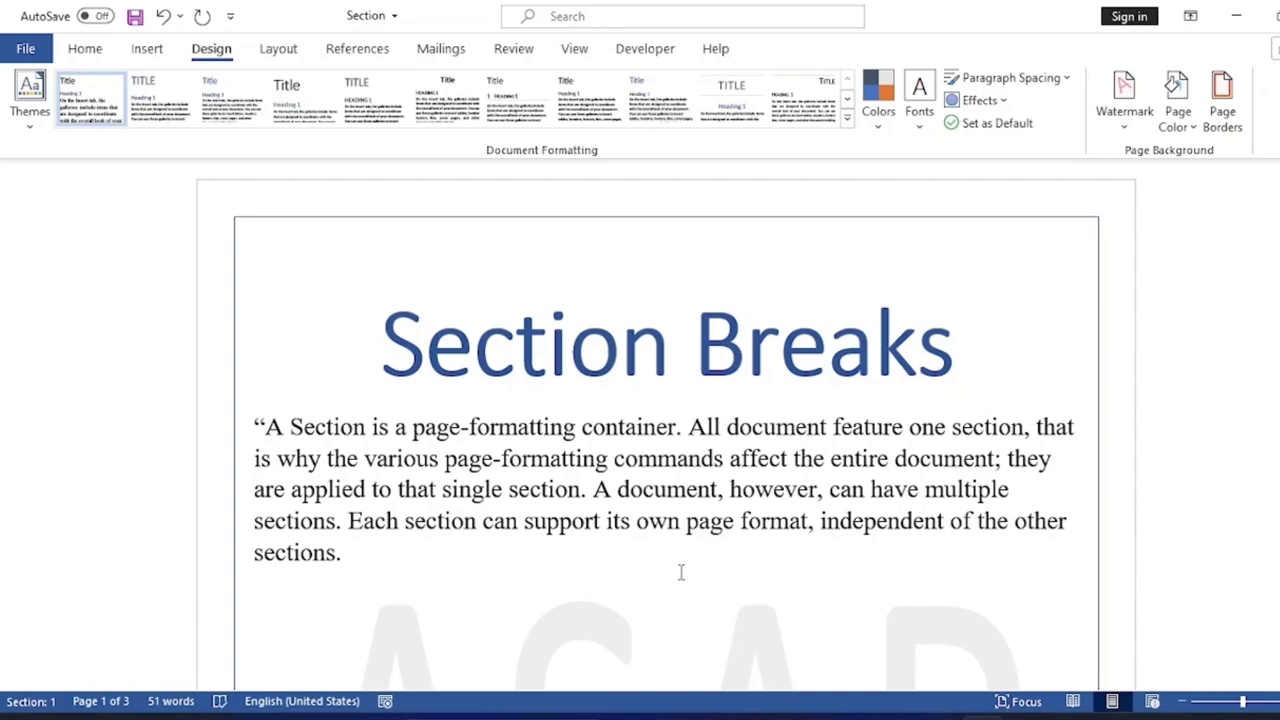
pyautogui.scroll(-2, 682, 572)
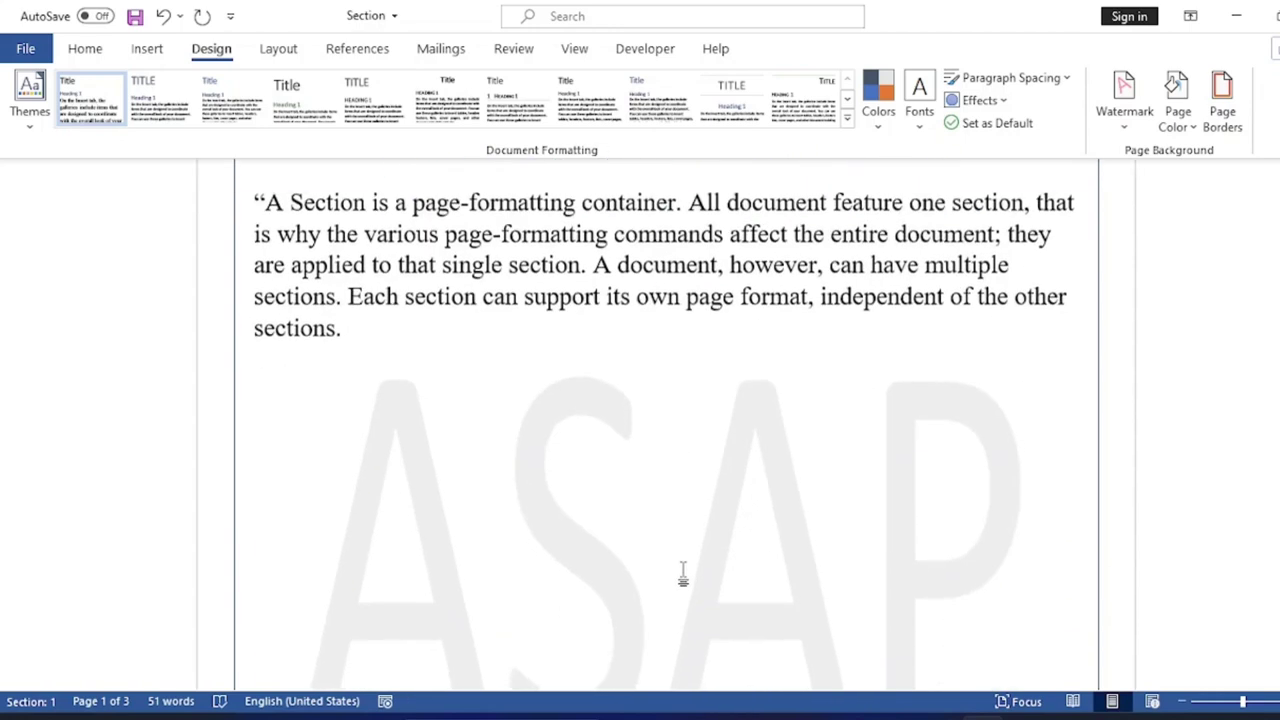
pyautogui.scroll(-3, 682, 572)
pyautogui.scroll(-4, 682, 572)
pyautogui.scroll(-3, 309, 610)
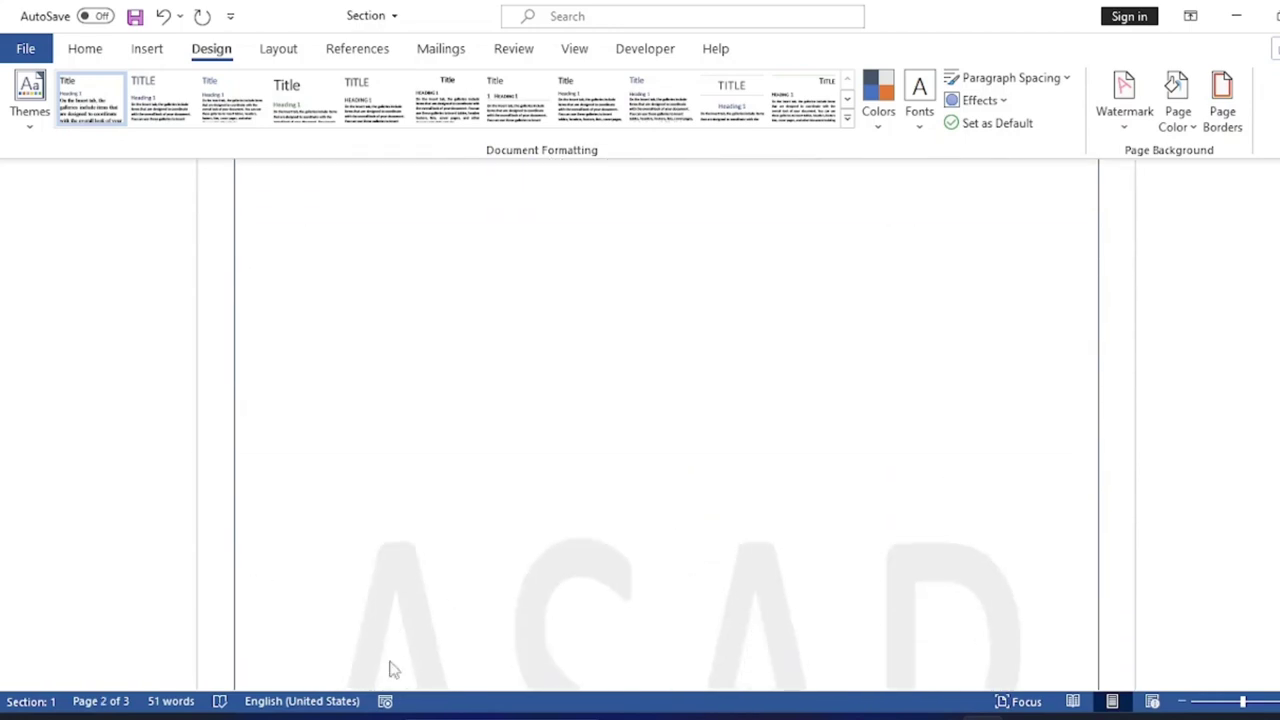
pyautogui.scroll(-8, 391, 668)
pyautogui.scroll(2, 632, 582)
pyautogui.scroll(3, 632, 582)
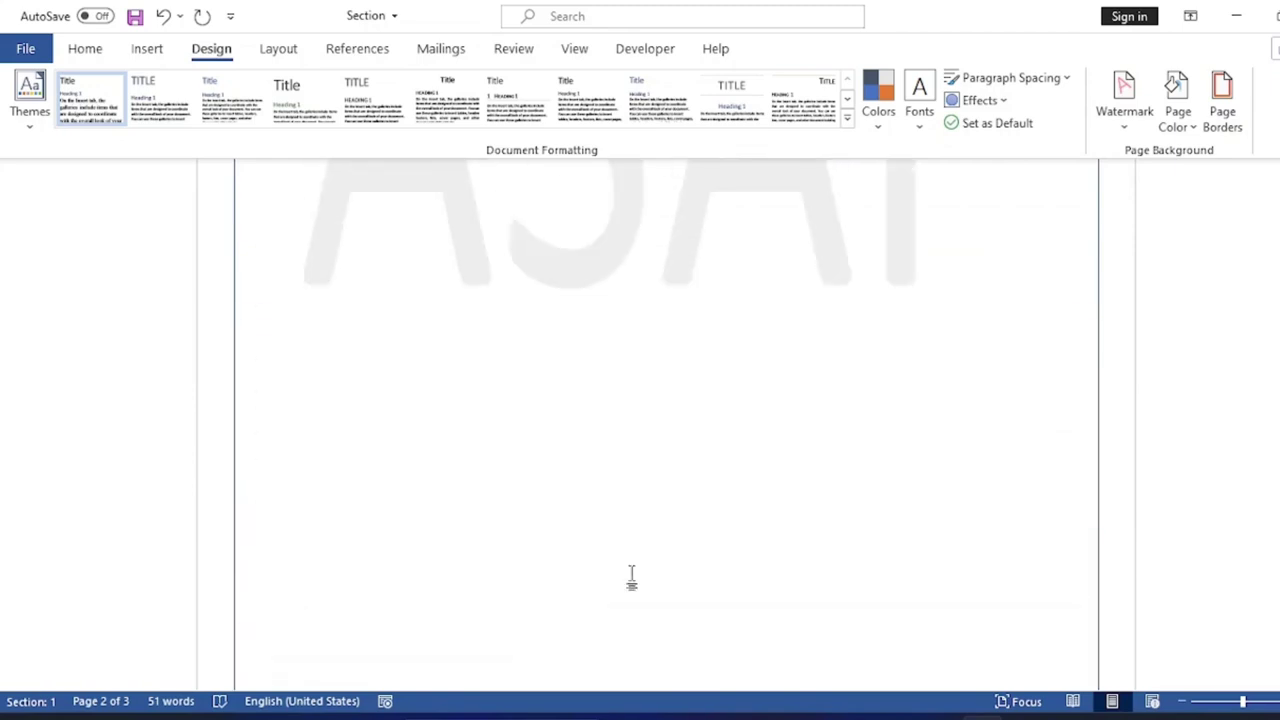
pyautogui.scroll(1, 632, 582)
pyautogui.scroll(2, 632, 582)
pyautogui.scroll(3, 720, 513)
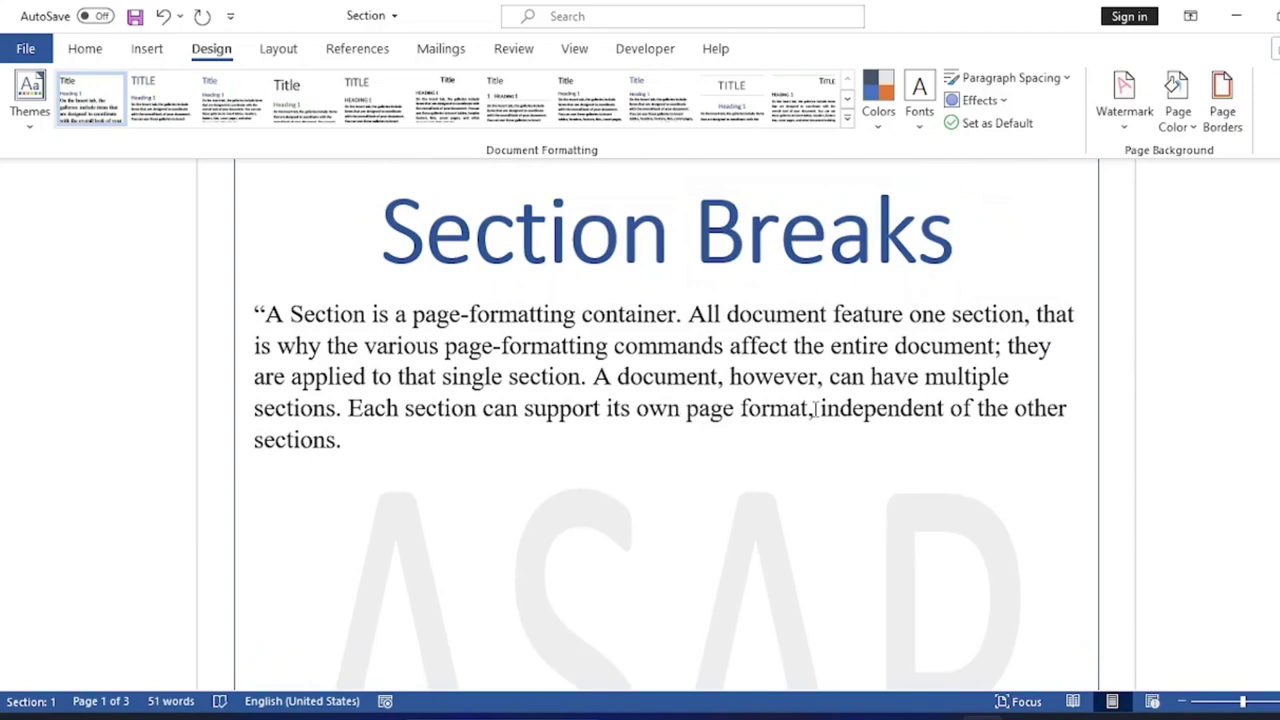
pyautogui.scroll(-3, 815, 412)
pyautogui.scroll(-3, 815, 418)
pyautogui.scroll(-2, 815, 418)
pyautogui.scroll(-2, 815, 418)
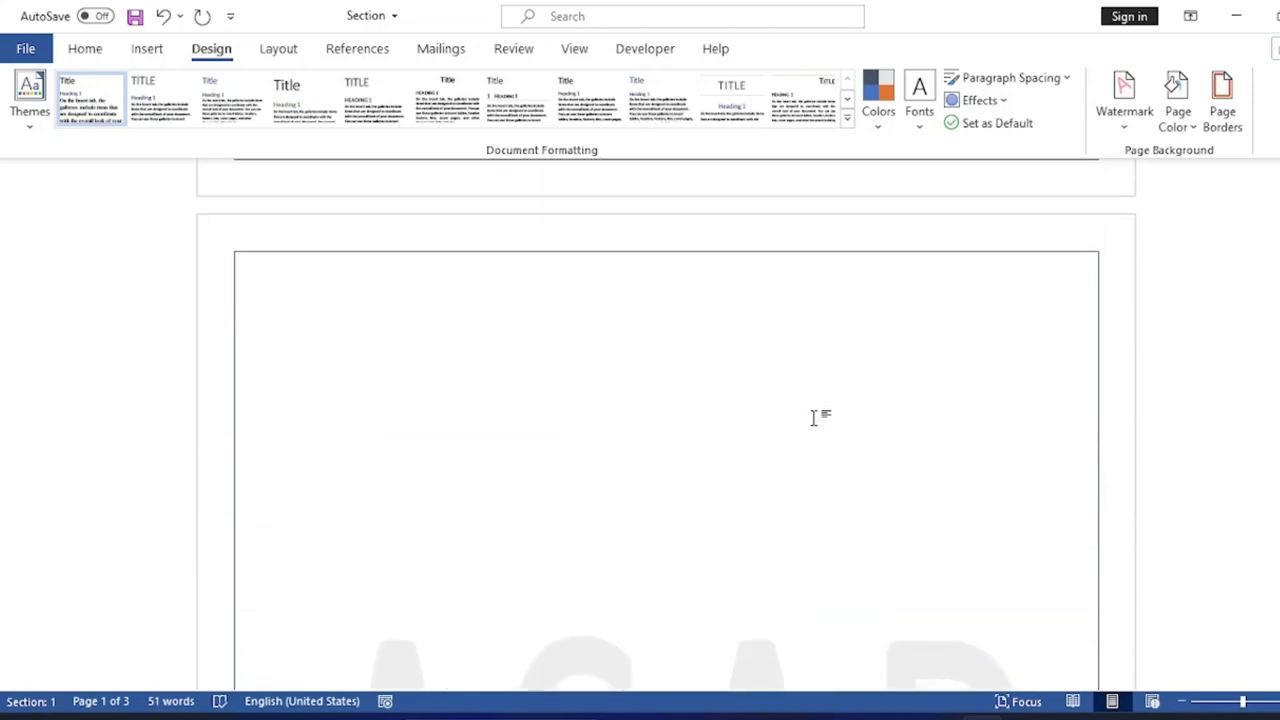
pyautogui.scroll(2, 815, 418)
pyautogui.scroll(3, 815, 418)
pyautogui.scroll(3, 815, 418)
pyautogui.scroll(2, 815, 418)
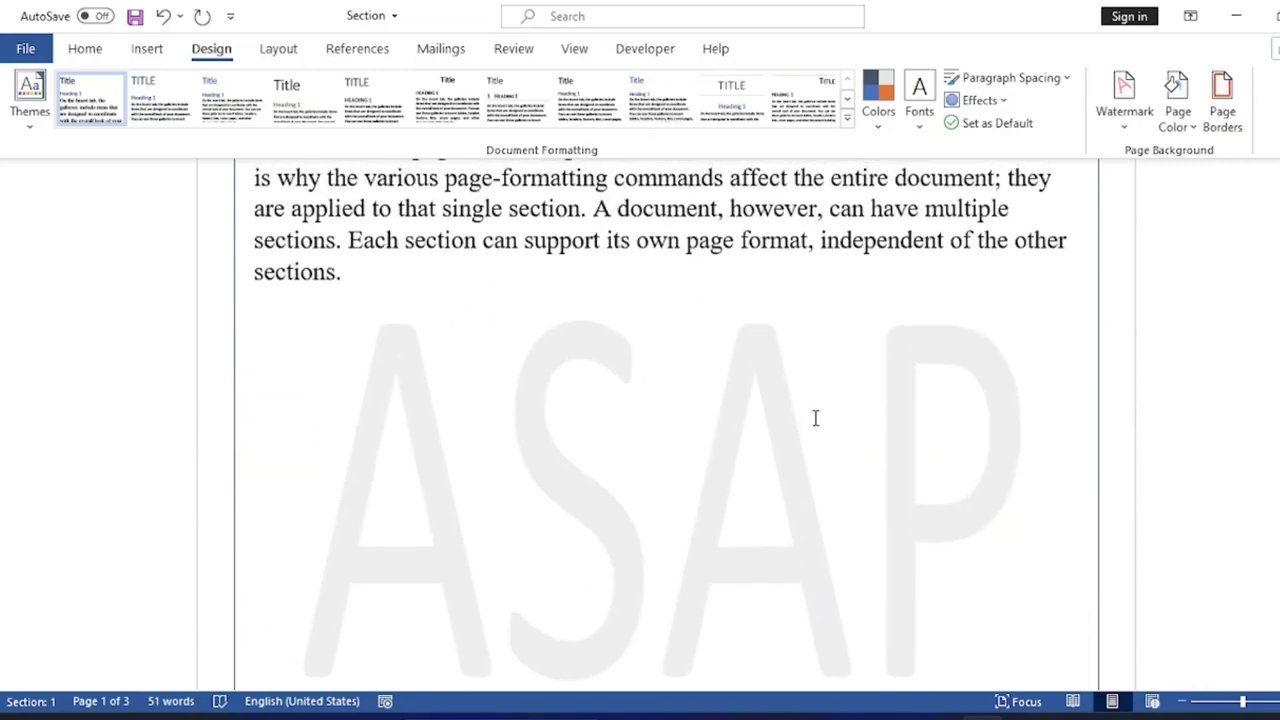
pyautogui.scroll(3, 815, 418)
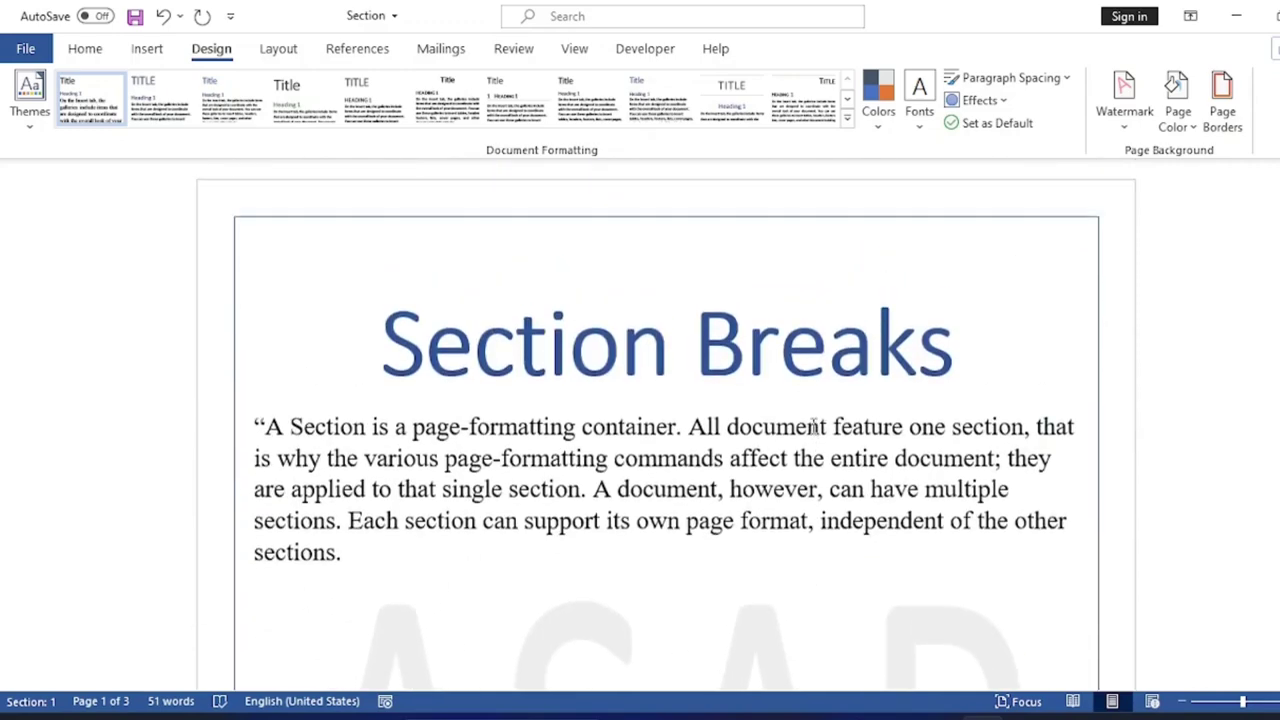
pyautogui.scroll(-3, 815, 427)
pyautogui.scroll(-3, 812, 425)
pyautogui.scroll(-3, 812, 430)
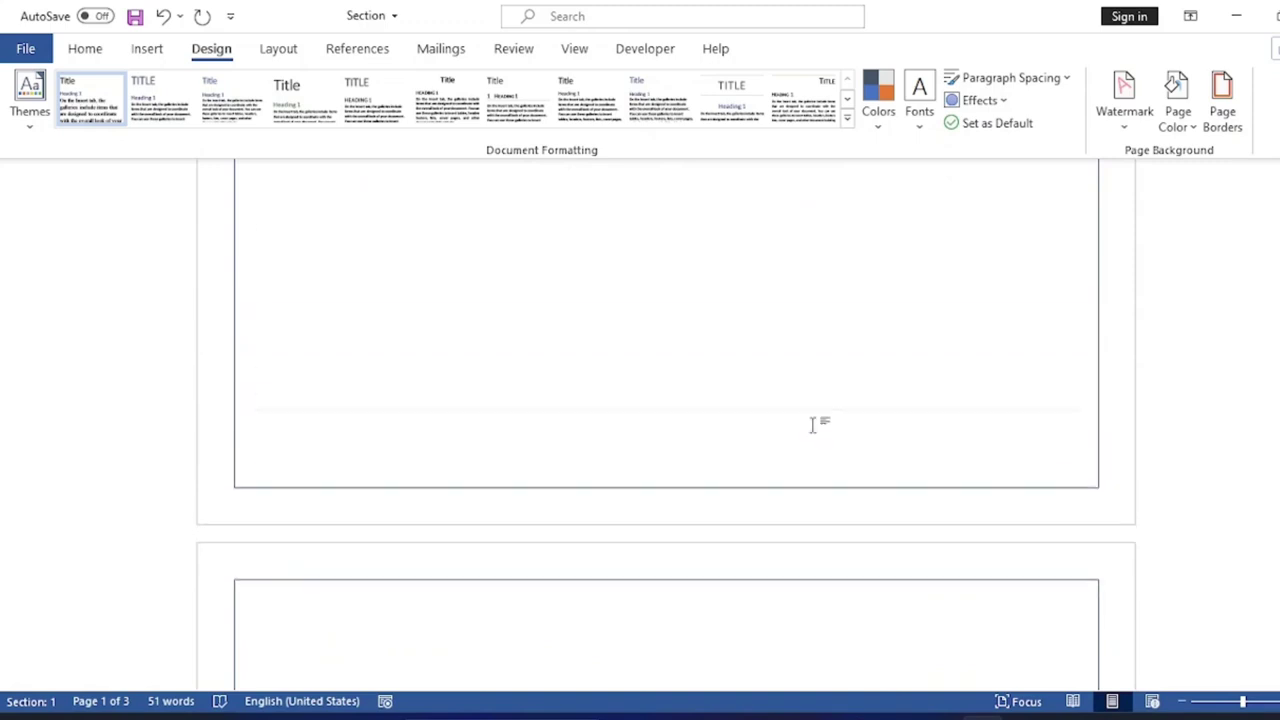
# Step: Scroll the document back to the single bordered, watermarked Section Breaks page
pyautogui.scroll(3, 817, 431)
pyautogui.scroll(3, 817, 423)
pyautogui.scroll(3, 820, 425)
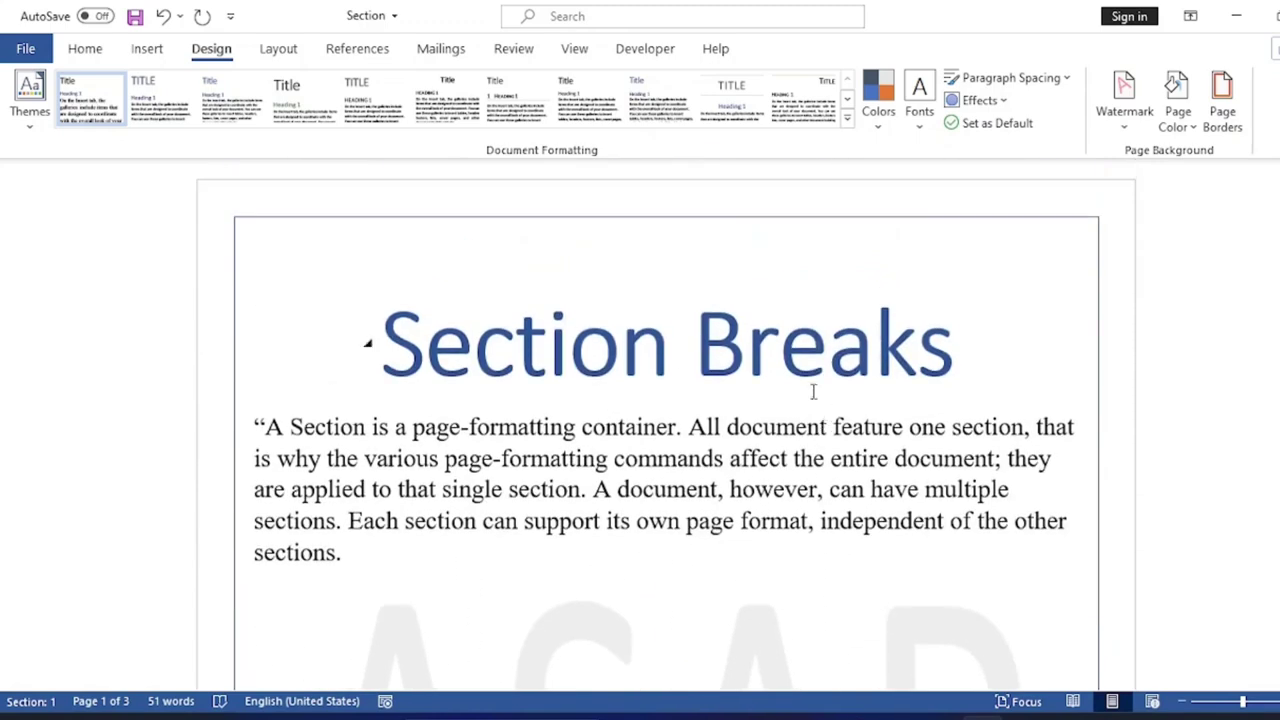
pyautogui.scroll(-3, 666, 558)
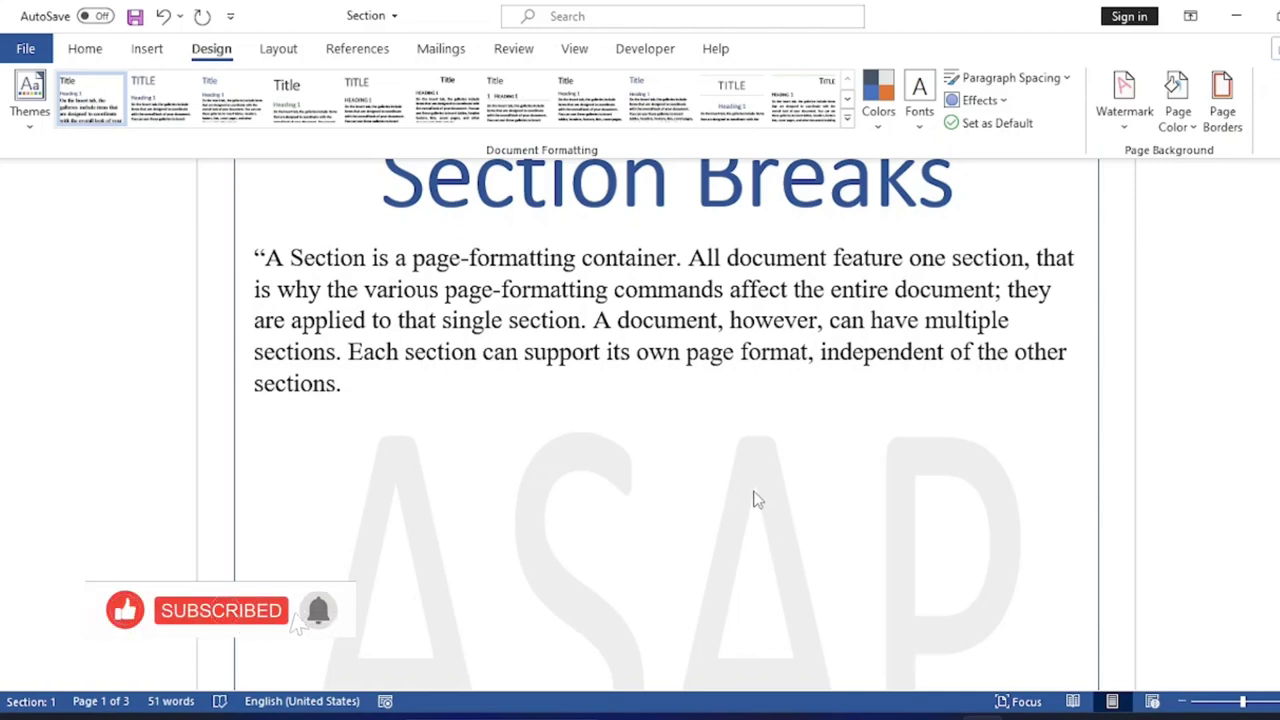
pyautogui.scroll(3, 757, 500)
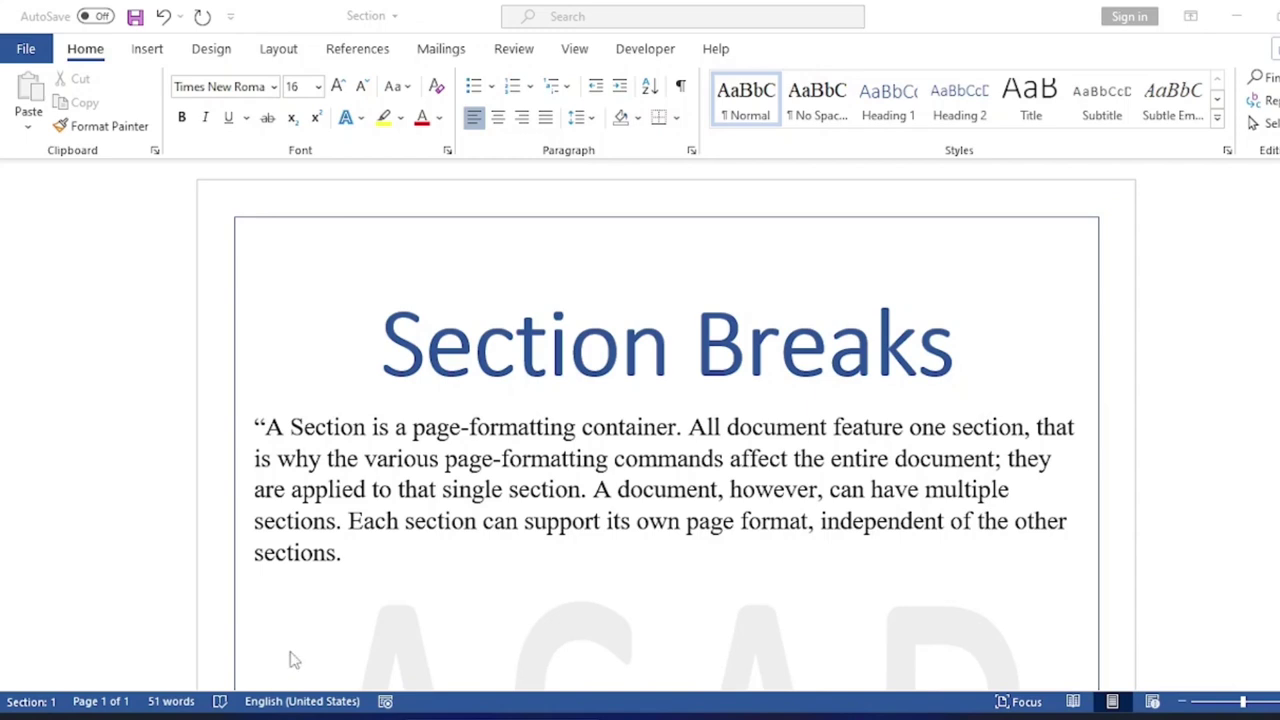
# Step: Generate sample paragraphs below the introduction with =rand(4, 5)
pyautogui.scroll(-2, 337, 606)
pyautogui.scroll(-3, 335, 600)
pyautogui.click(321, 385)
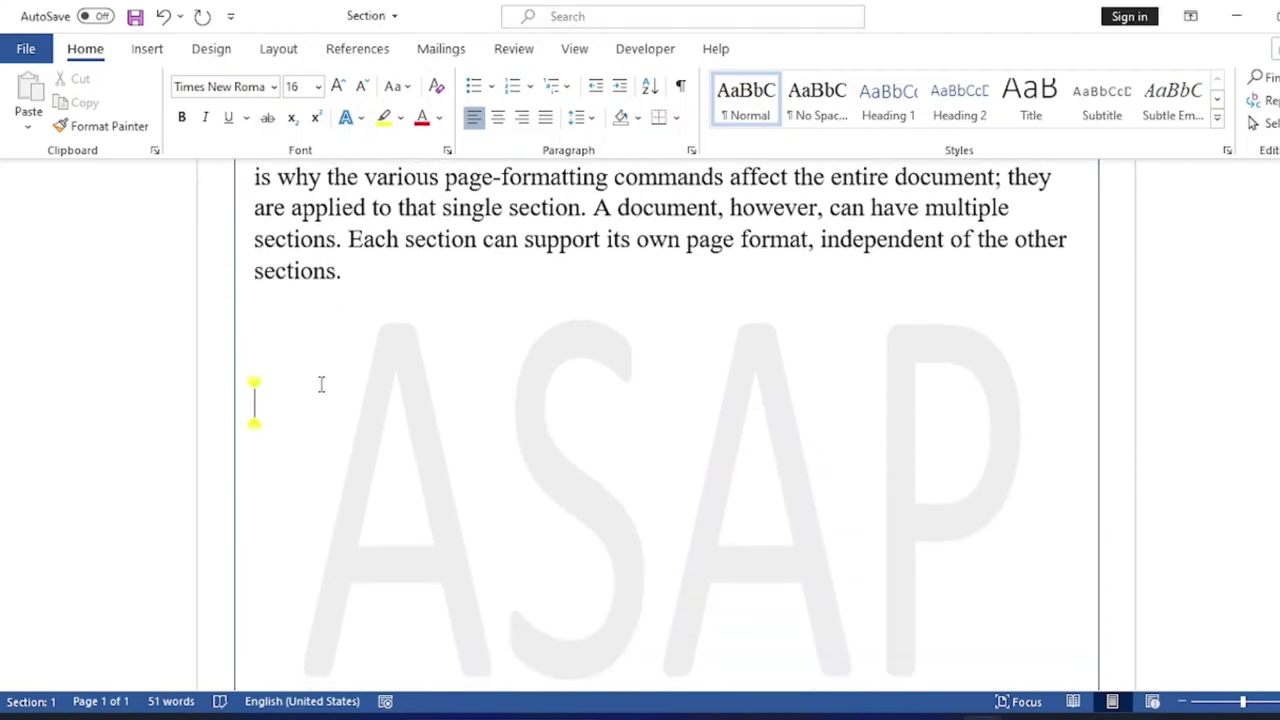
pyautogui.write('=ra')
pyautogui.write('m')
pyautogui.press('BackSpace')
pyautogui.write('nd')
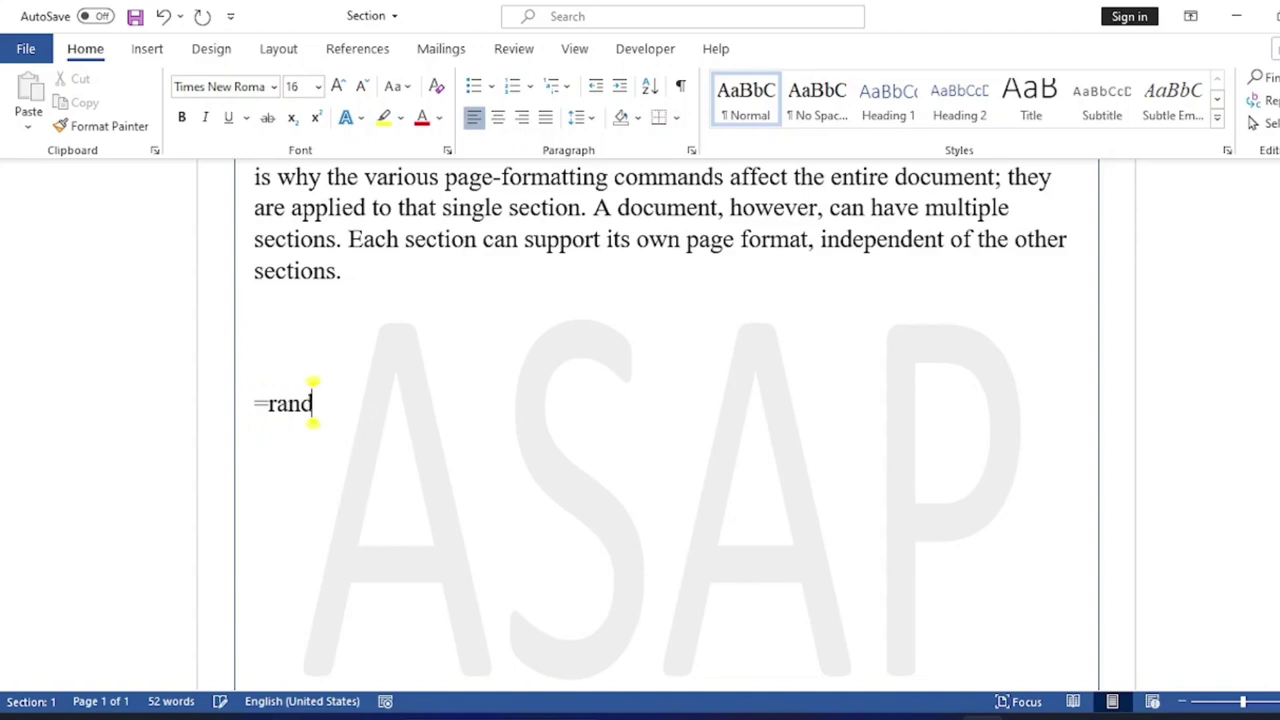
pyautogui.write('(')
pyautogui.write('4, 5')
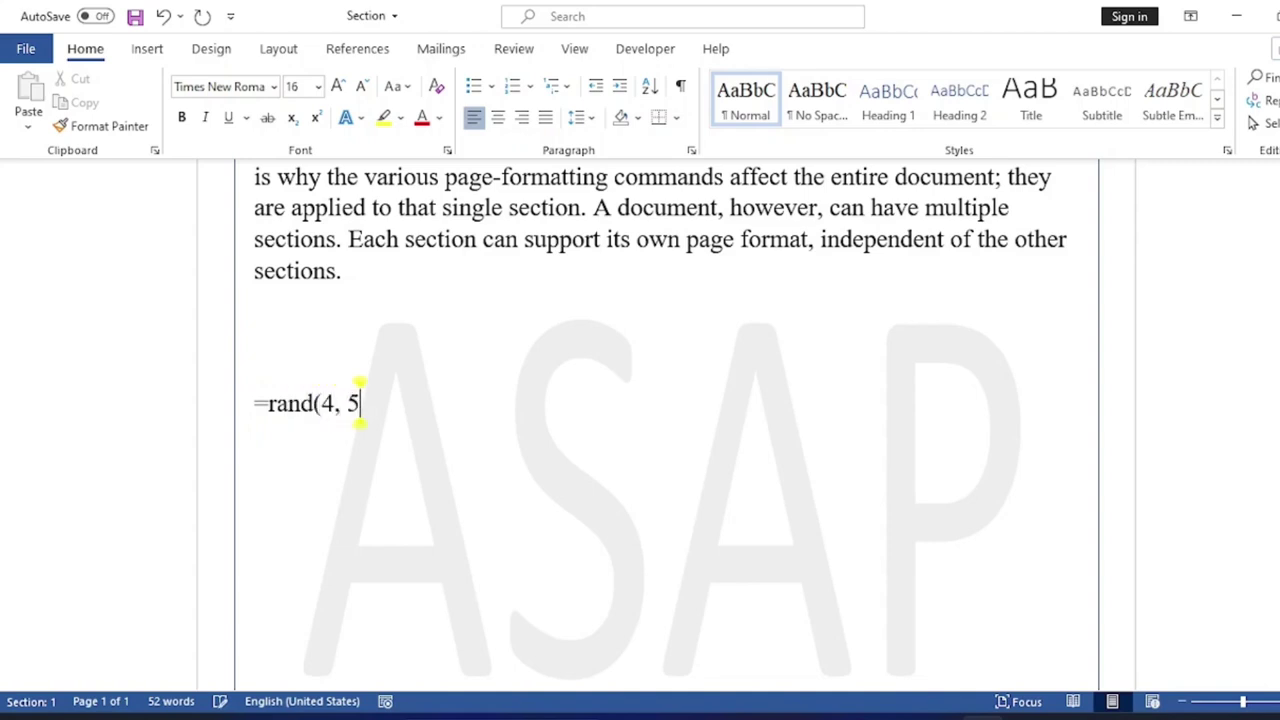
pyautogui.write(')')
pyautogui.press('Return')
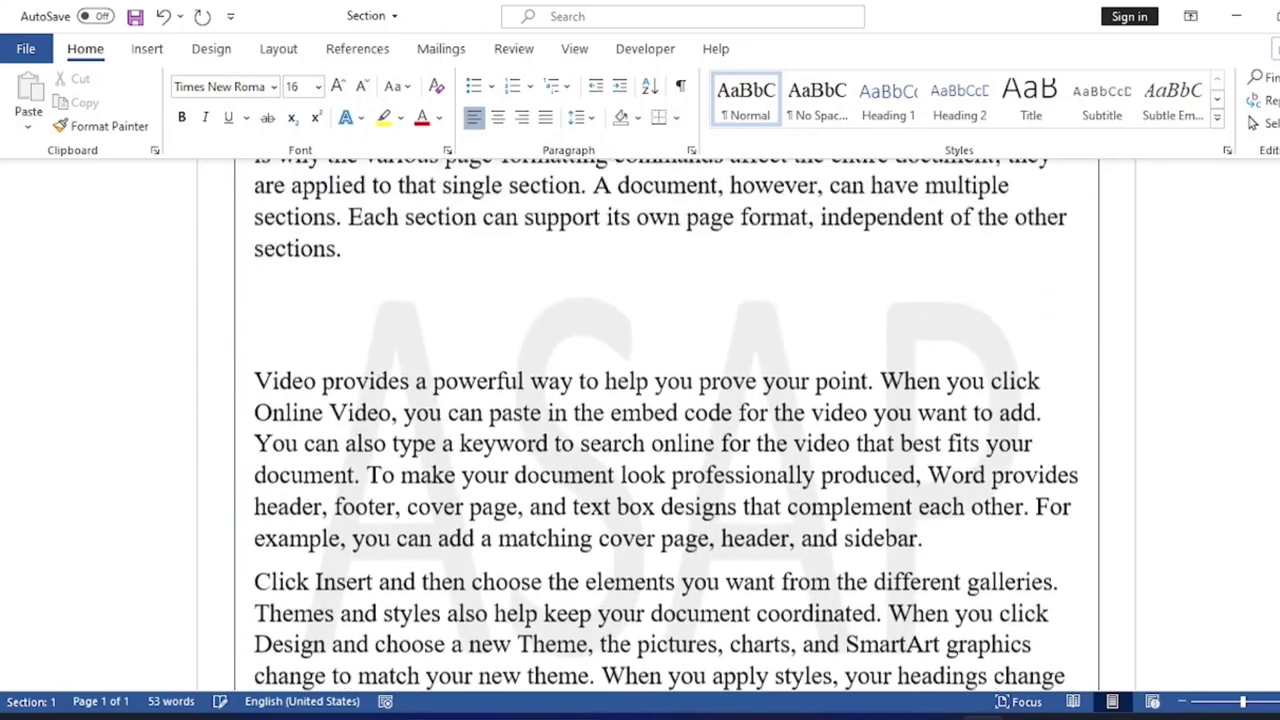
# Step: Delete the break before 'Video' so the sample text follows the introduction directly
pyautogui.scroll(-1, 190, 320)
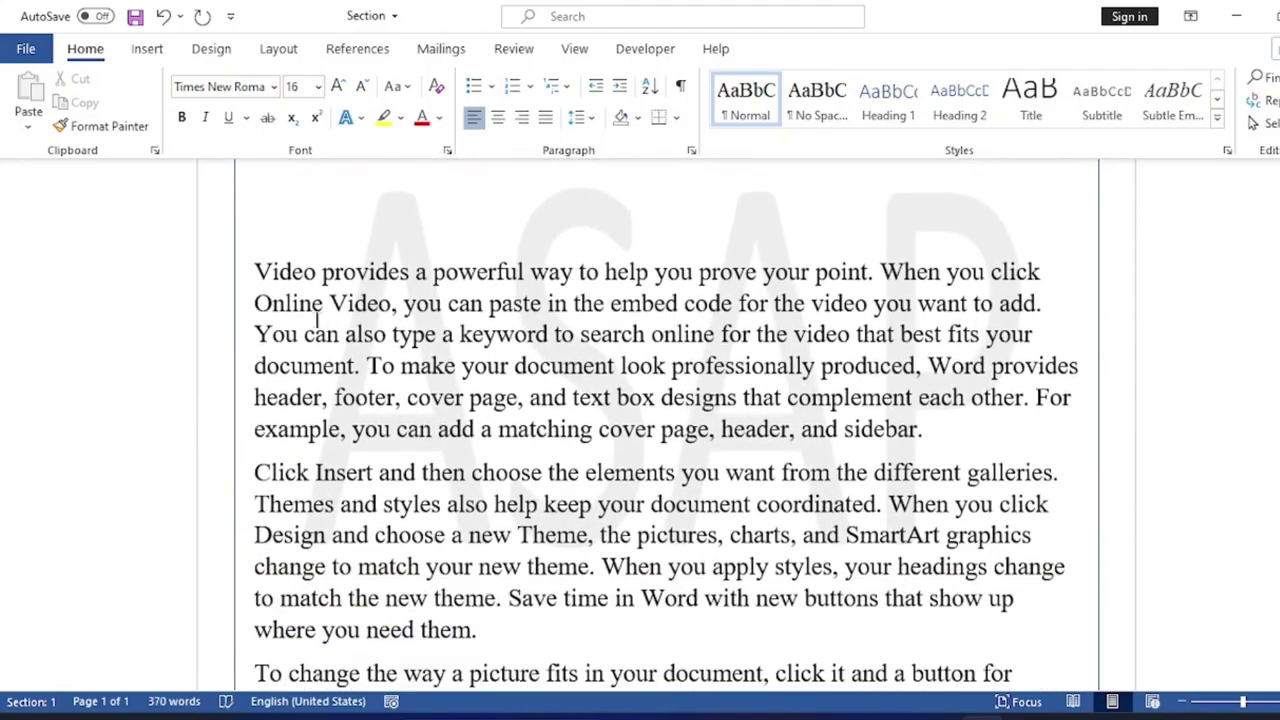
pyautogui.click(256, 272)
pyautogui.scroll(-1, 258, 272)
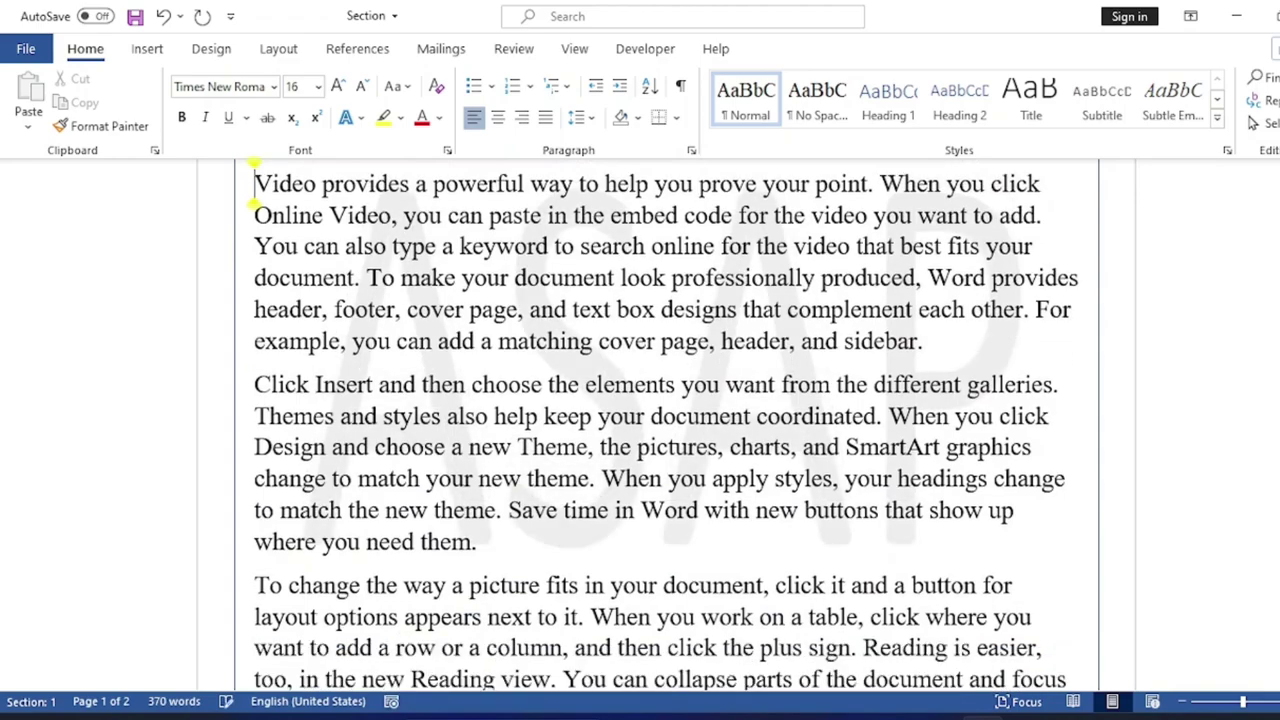
pyautogui.press('BackSpace')
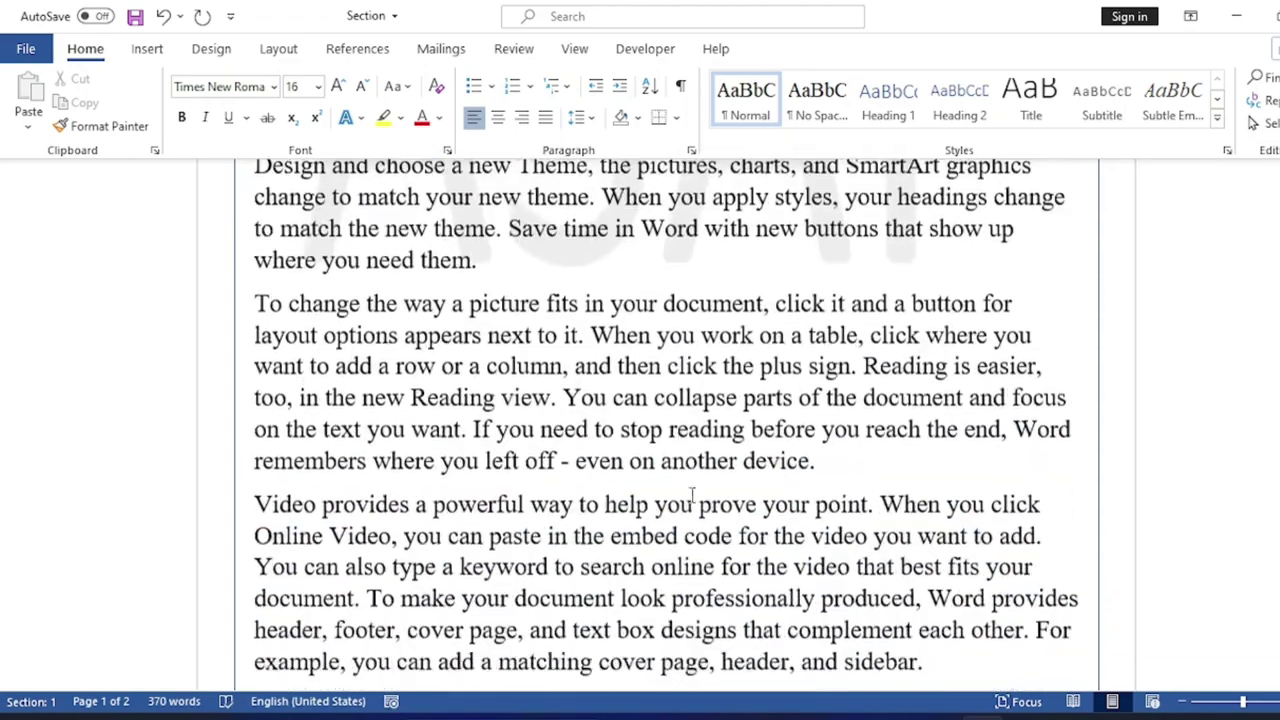
# Step: Place the insertion point just before 'Click' at the start of the third paragraph
pyautogui.scroll(2, 854, 541)
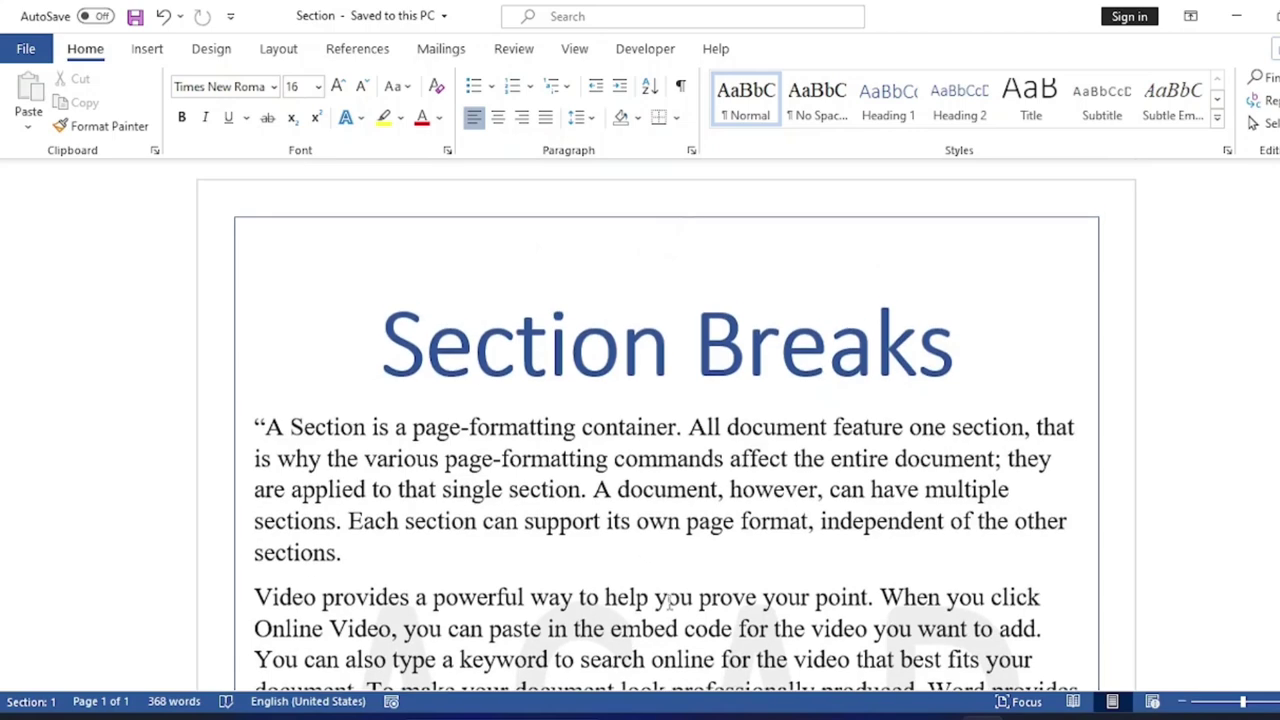
pyautogui.scroll(-2, 603, 533)
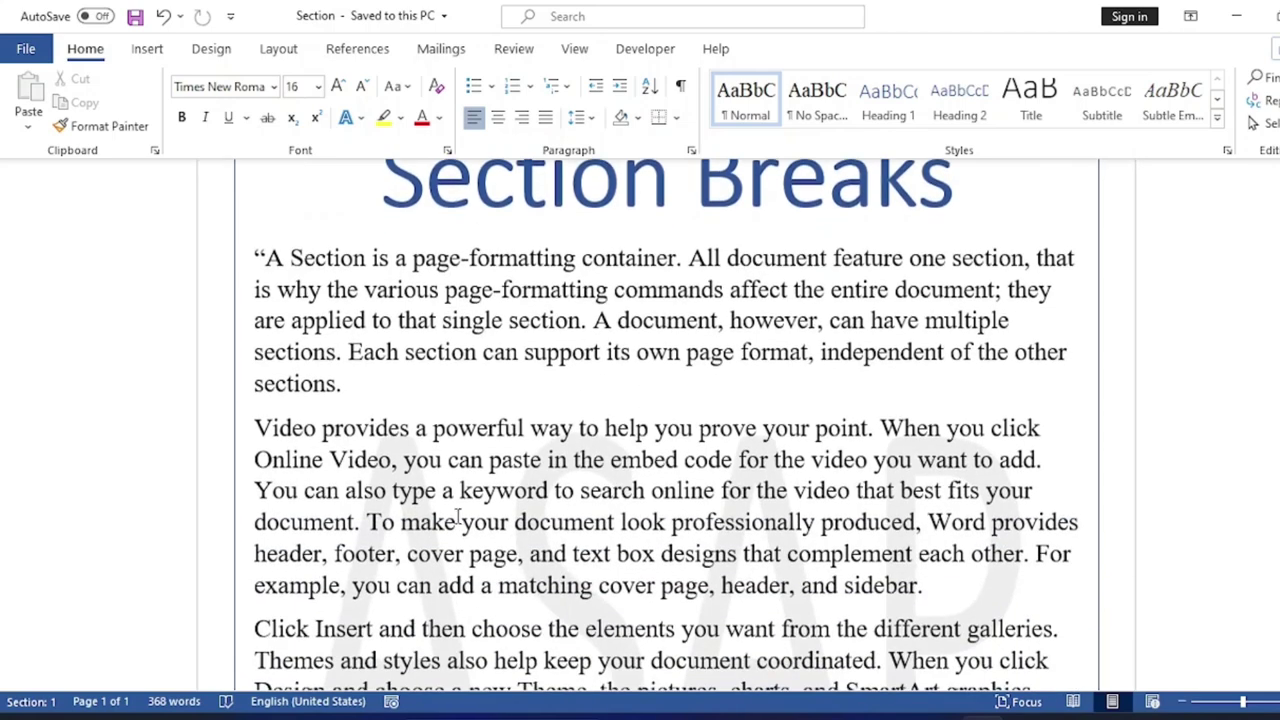
pyautogui.scroll(-1, 438, 470)
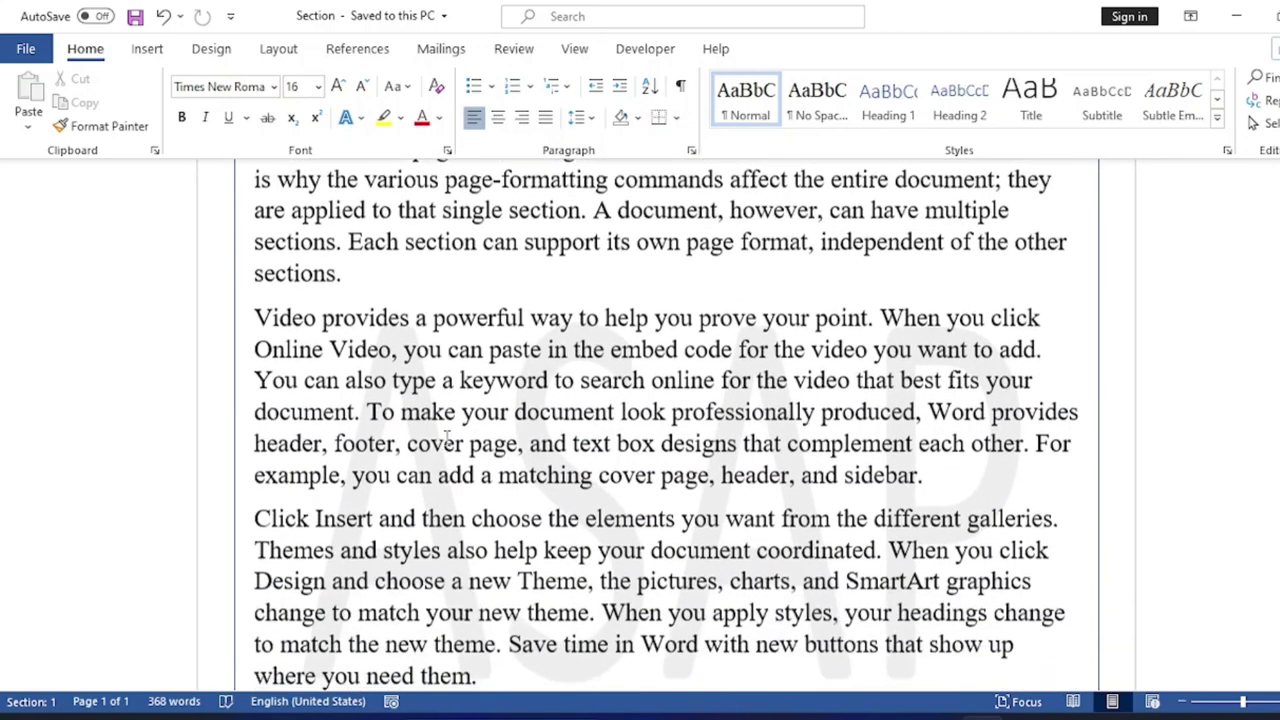
pyautogui.scroll(-3, 470, 400)
pyautogui.scroll(-2, 497, 334)
pyautogui.scroll(-1, 608, 396)
pyautogui.scroll(5, 607, 397)
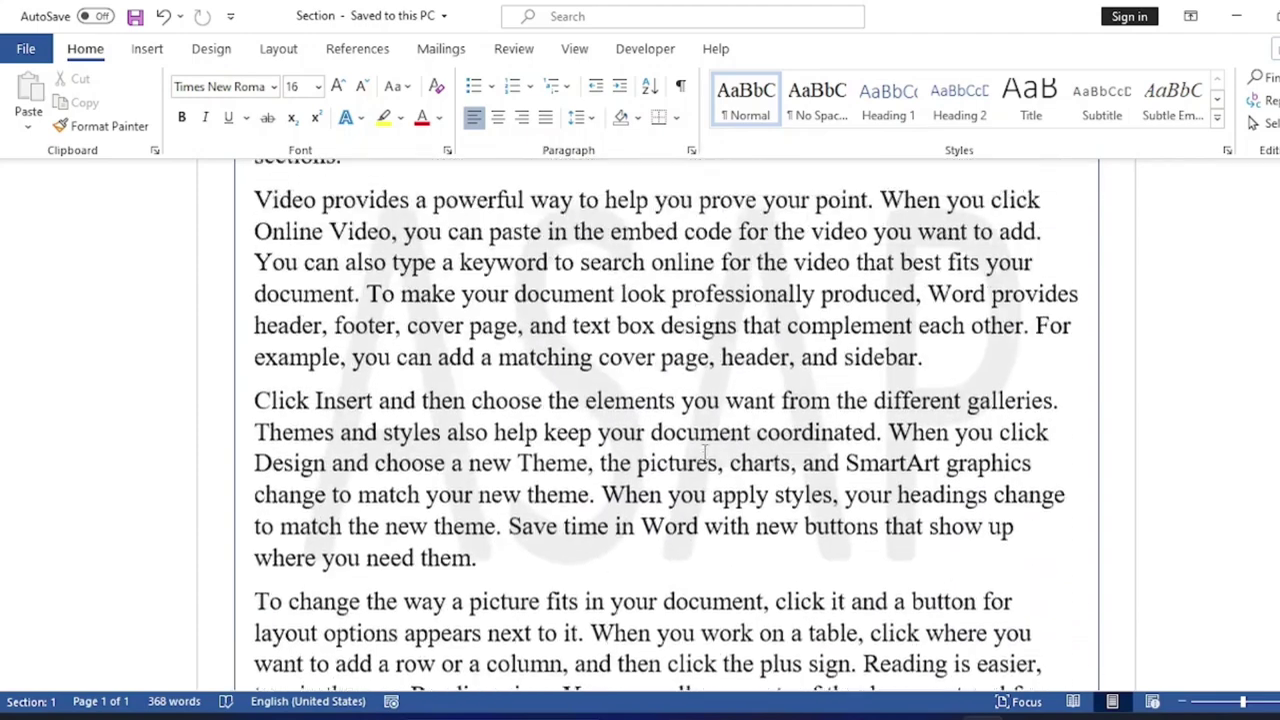
pyautogui.scroll(3, 610, 420)
pyautogui.scroll(-2, 612, 440)
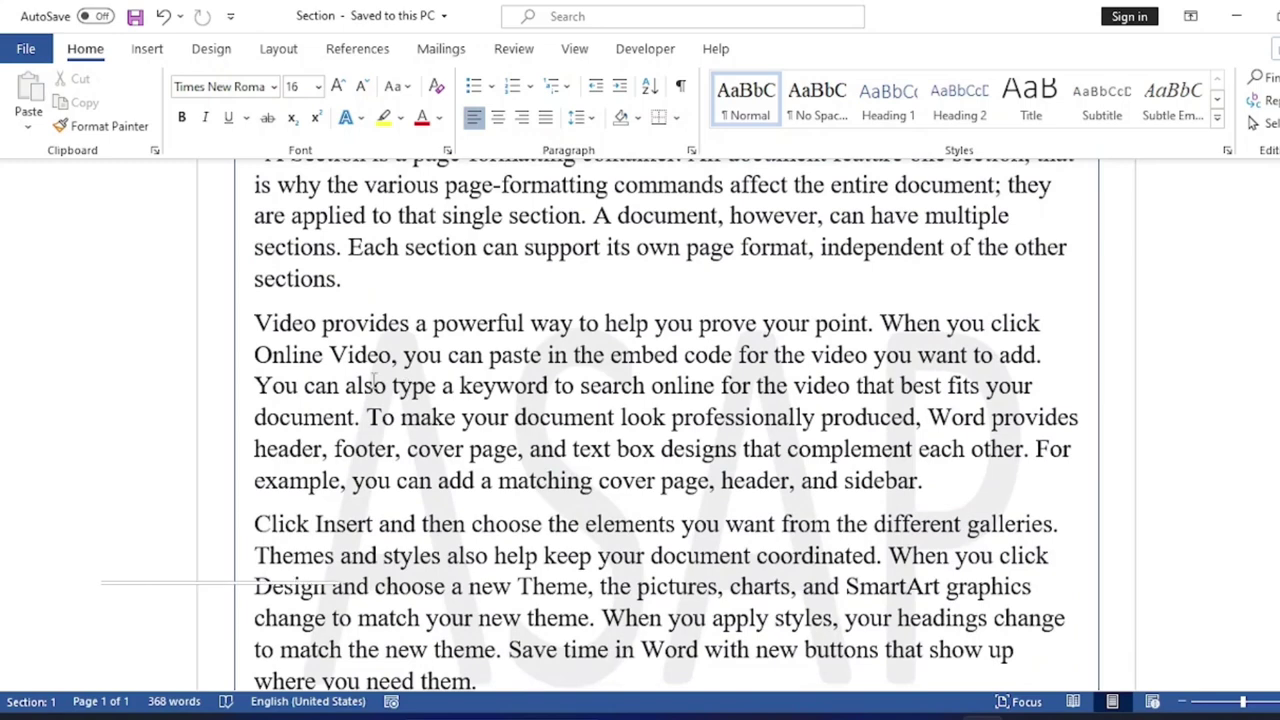
pyautogui.scroll(-1, 515, 420)
pyautogui.scroll(-2, 515, 420)
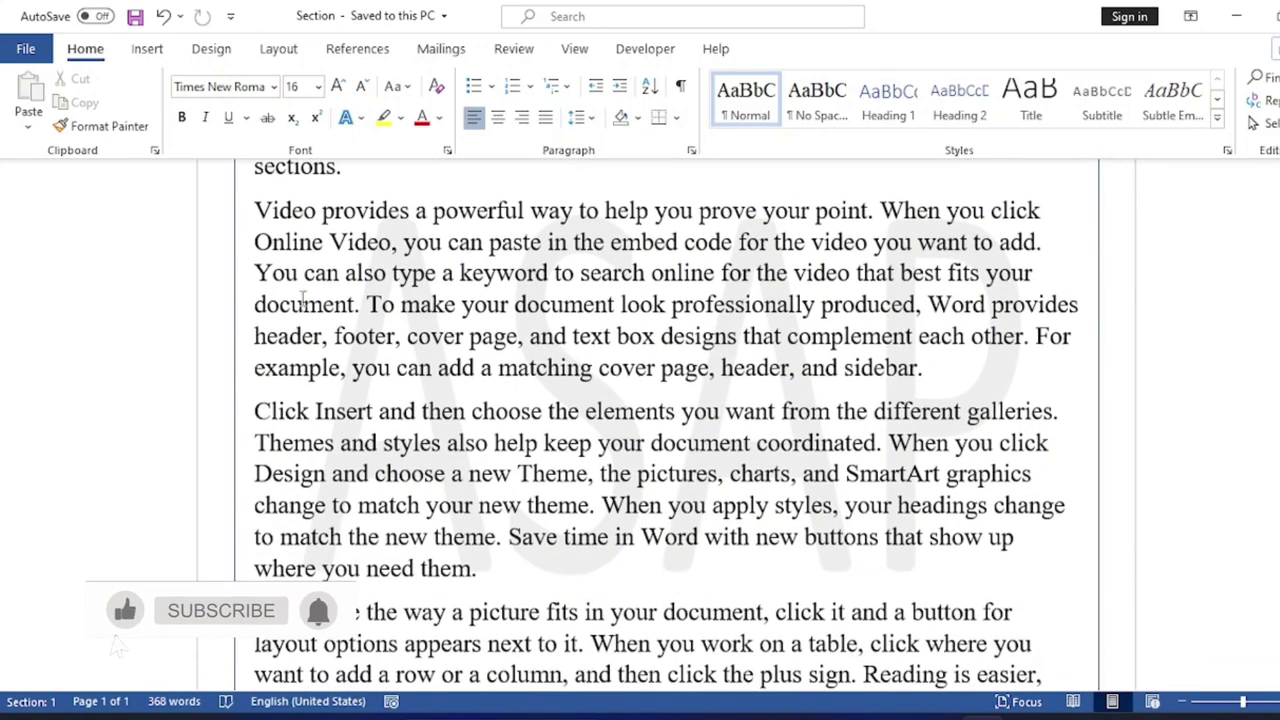
pyautogui.scroll(1, 700, 470)
pyautogui.scroll(2, 862, 516)
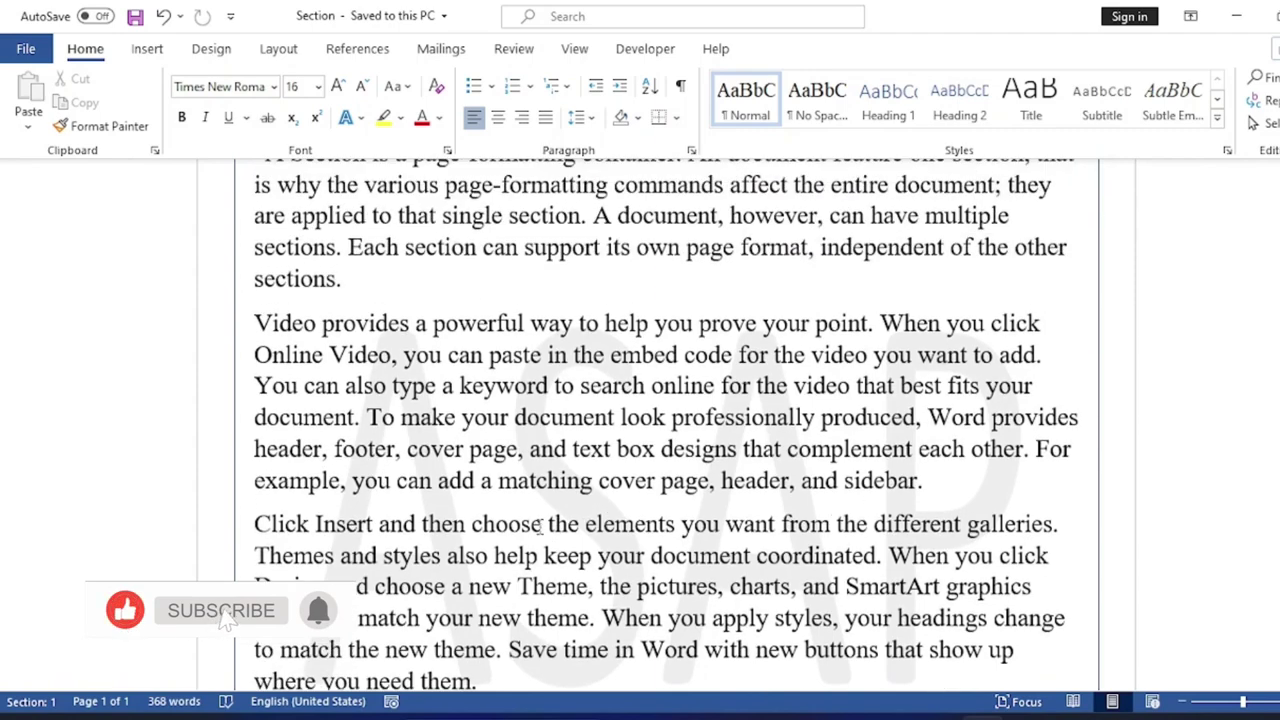
pyautogui.scroll(5, 540, 527)
pyautogui.scroll(1, 511, 521)
pyautogui.scroll(-5, 511, 521)
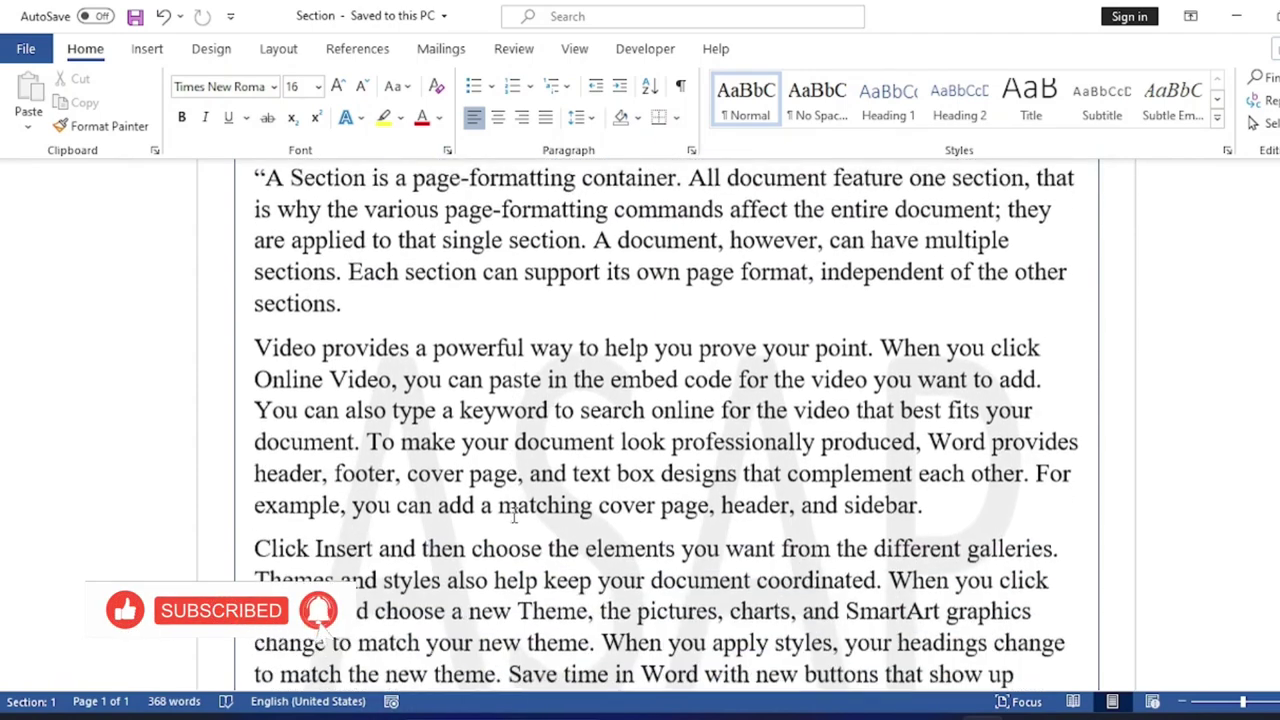
pyautogui.scroll(-1, 515, 513)
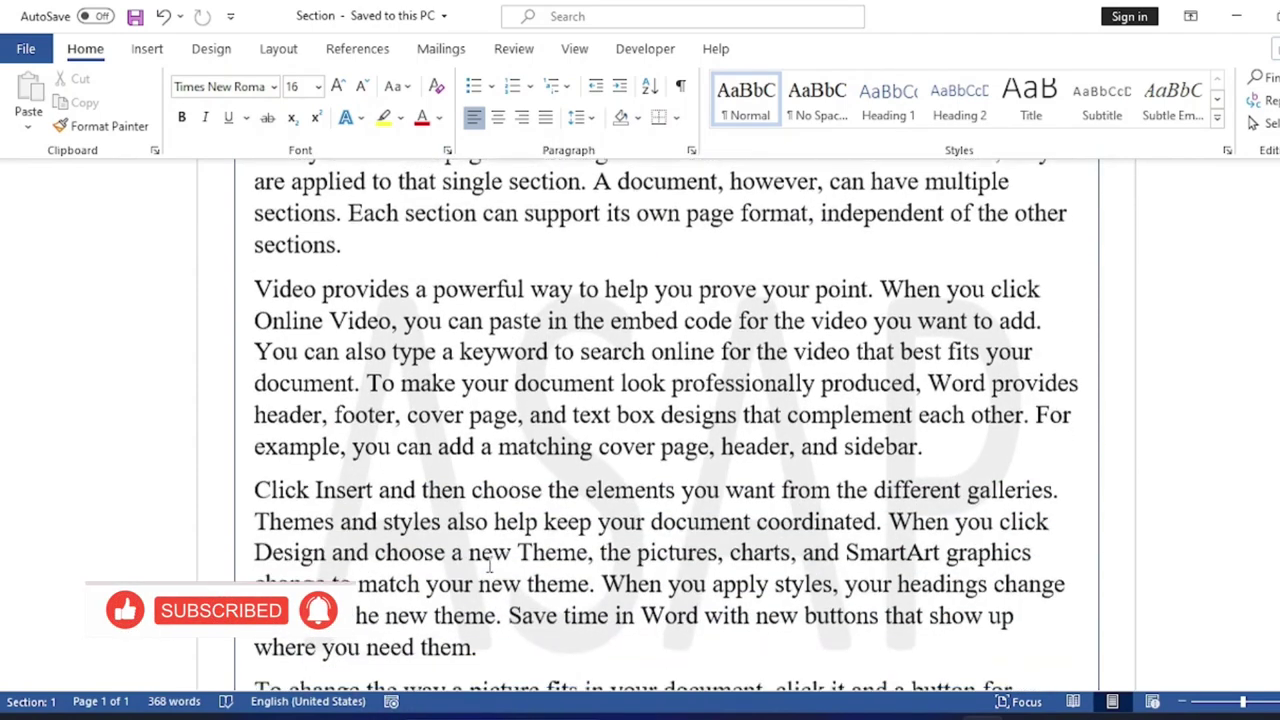
pyautogui.scroll(-3, 450, 470)
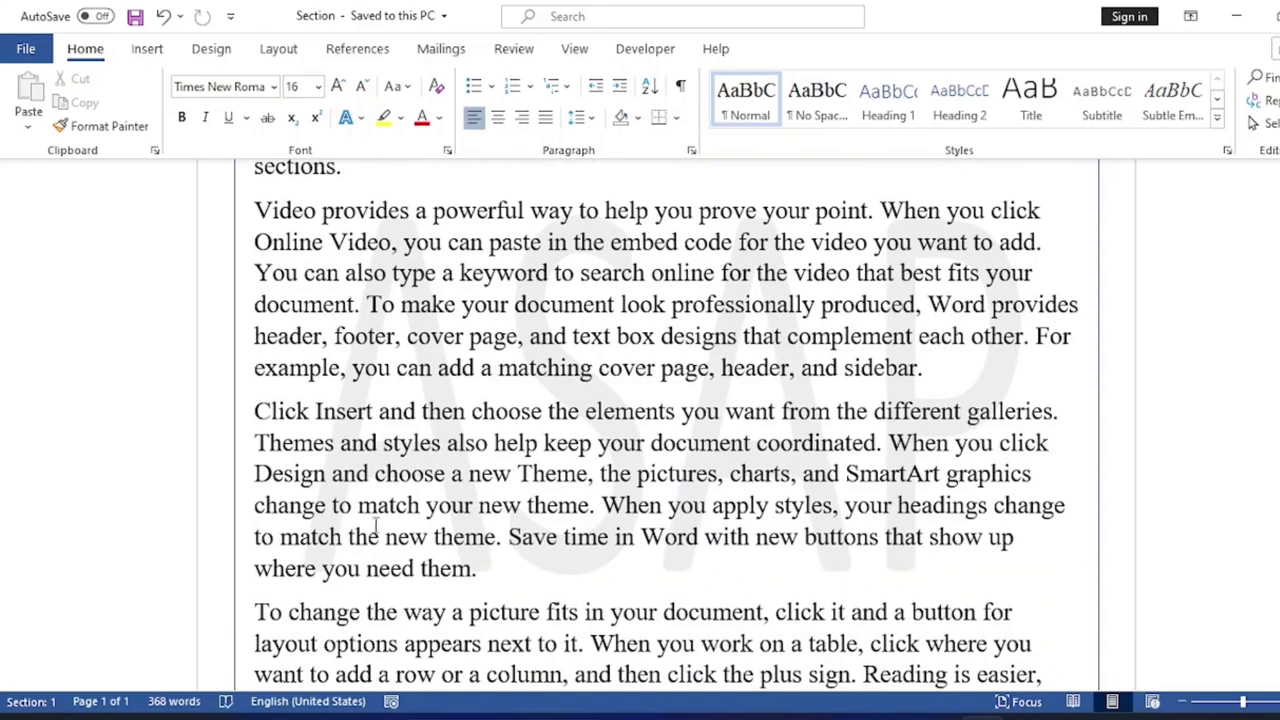
pyautogui.click(257, 411)
# Step: Insert a Next Page section break before the 'Click Insert' paragraph
pyautogui.click(279, 52)
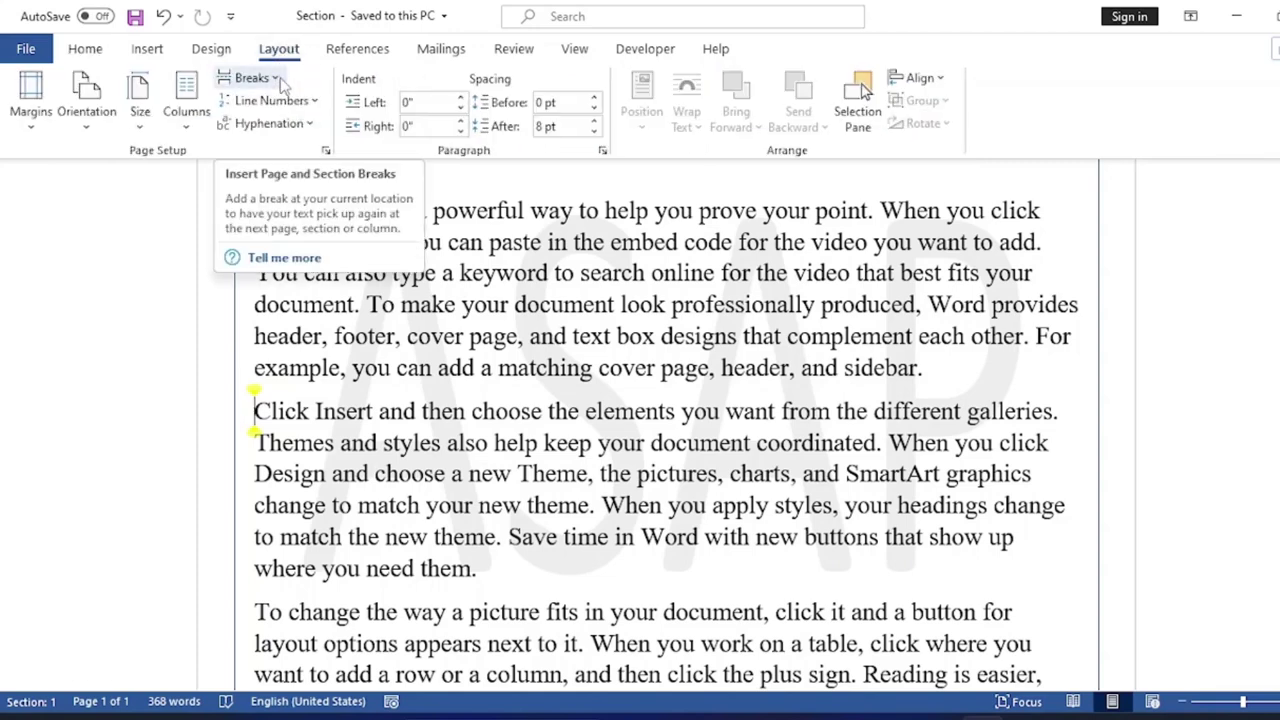
pyautogui.click(278, 80)
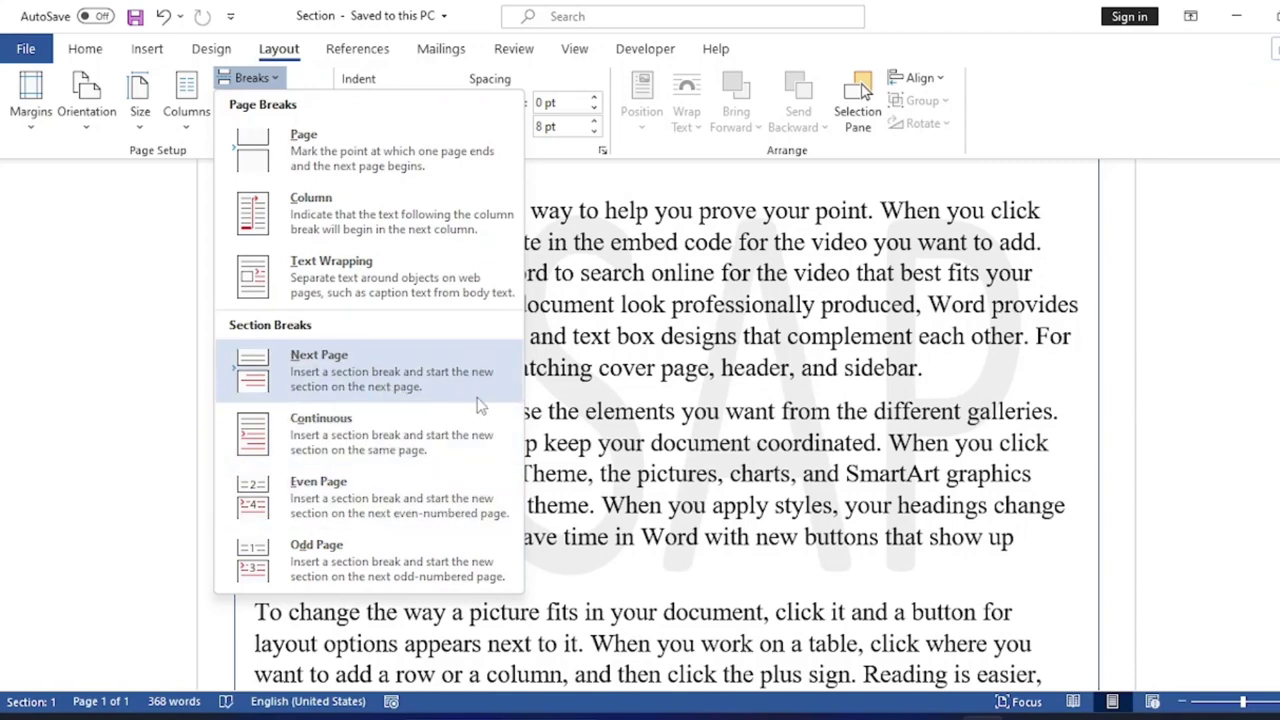
pyautogui.click(424, 393)
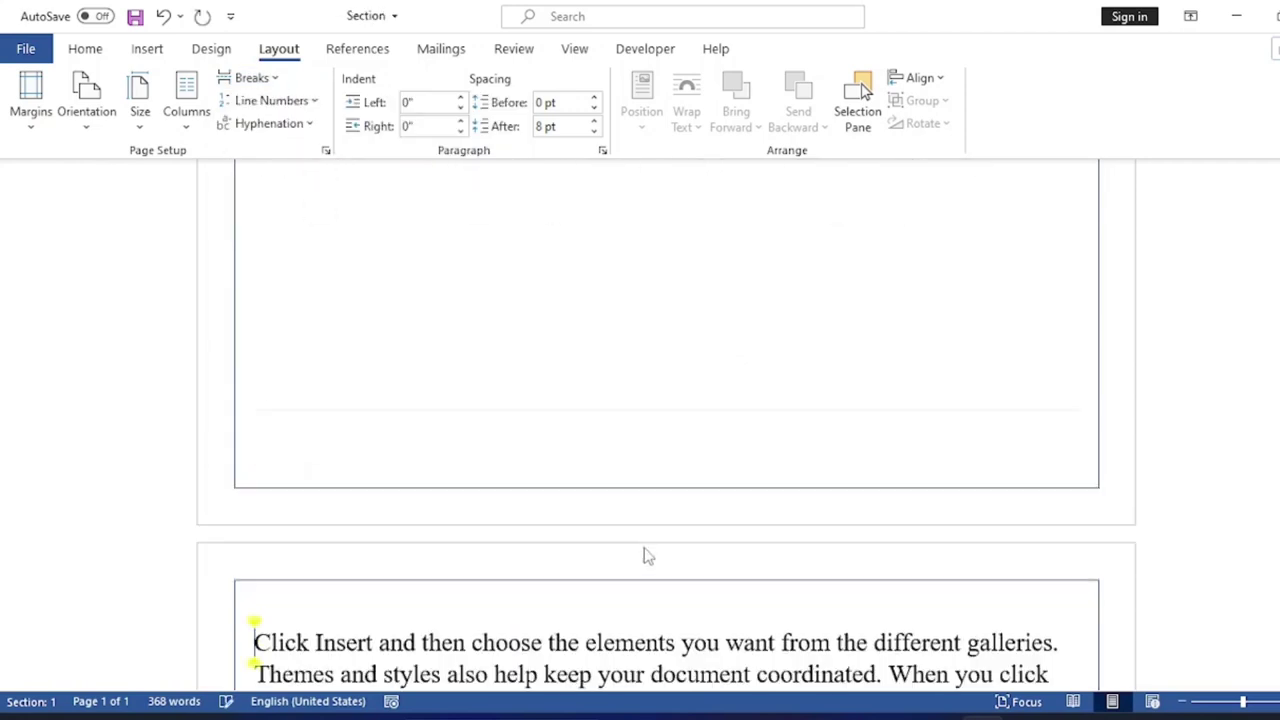
pyautogui.scroll(3, 645, 548)
pyautogui.scroll(3, 645, 548)
pyautogui.scroll(-5, 645, 548)
pyautogui.scroll(-5, 650, 553)
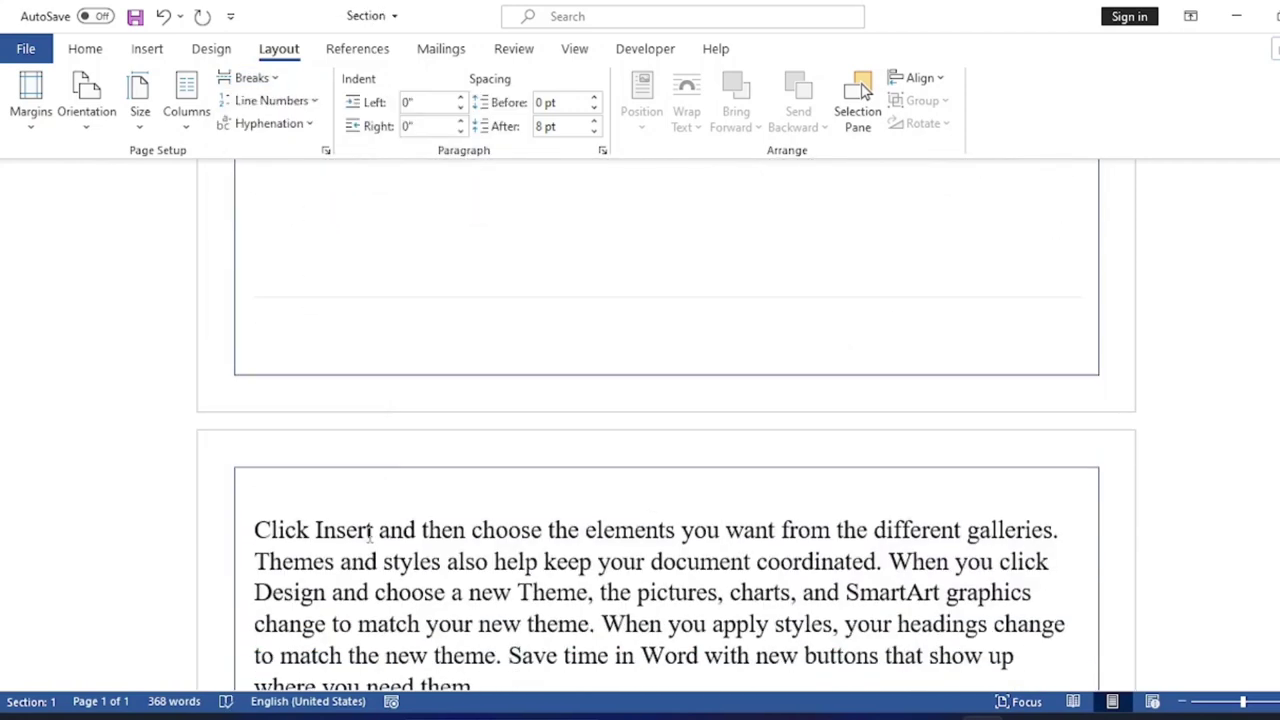
pyautogui.click(256, 472)
pyautogui.scroll(-3, 550, 500)
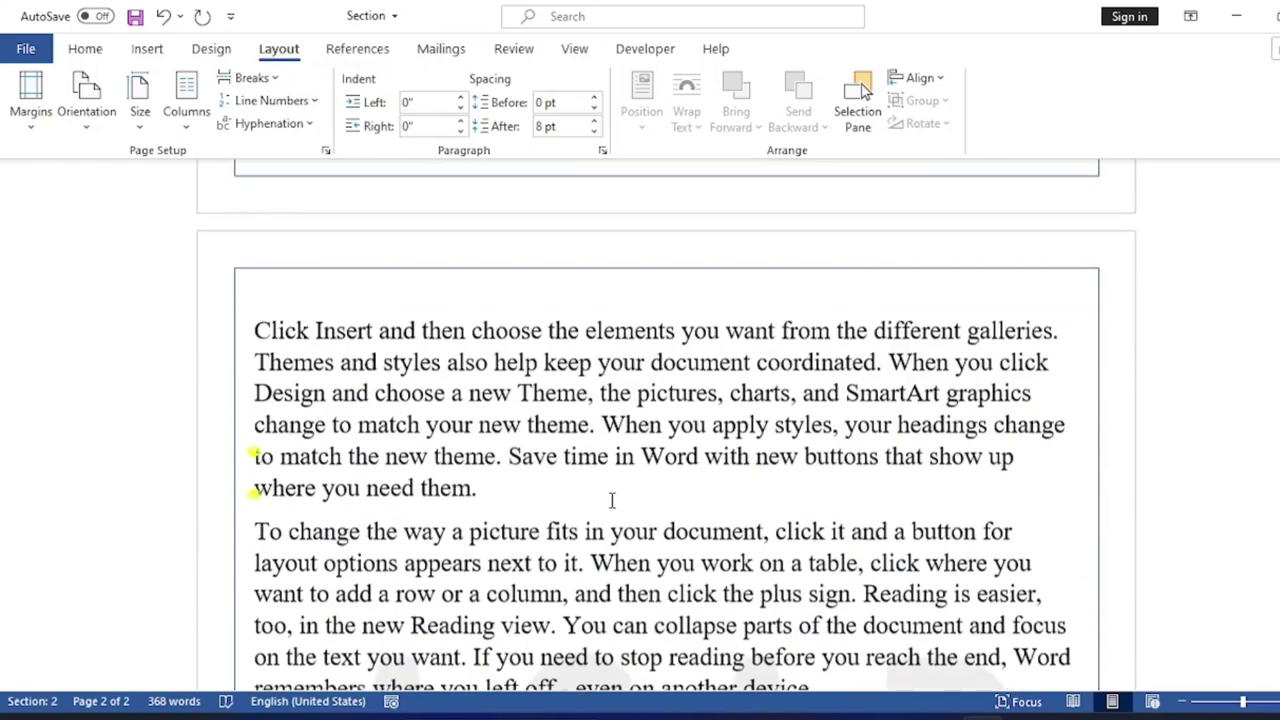
pyautogui.scroll(5, 610, 500)
pyautogui.scroll(3, 500, 420)
pyautogui.scroll(2, 397, 349)
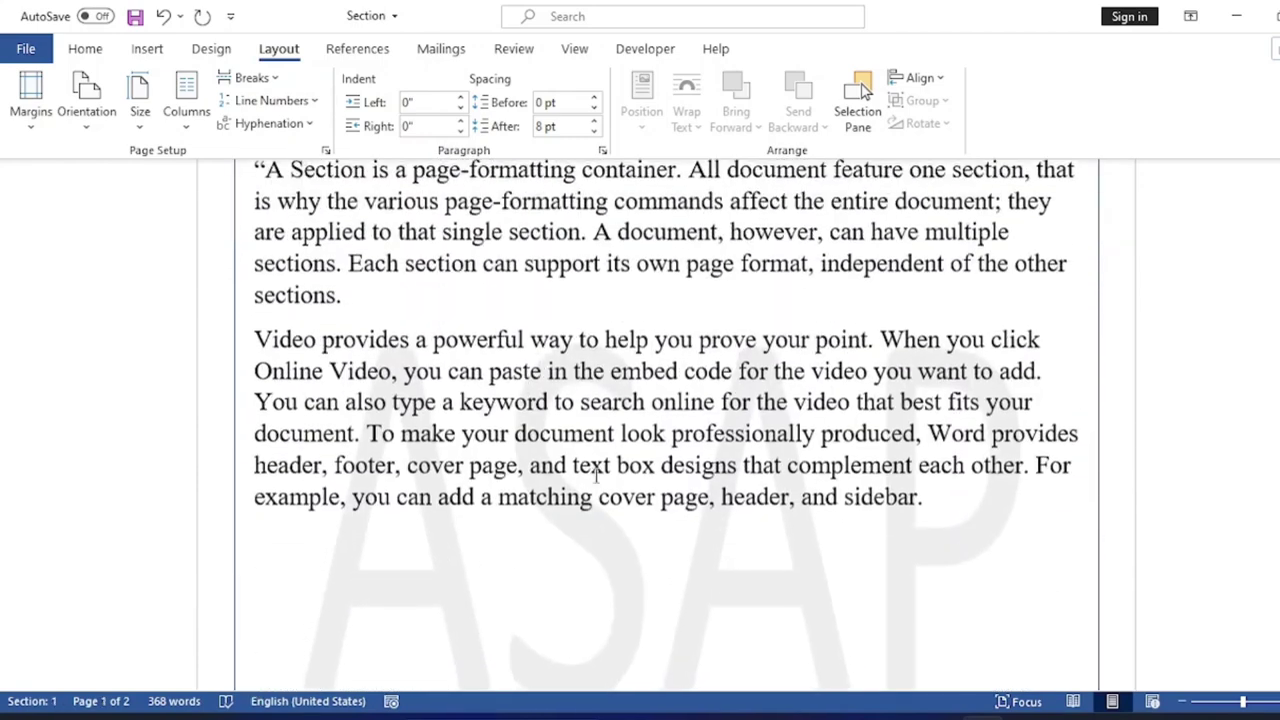
pyautogui.scroll(2, 600, 400)
pyautogui.scroll(3, 808, 449)
pyautogui.scroll(-1, 808, 449)
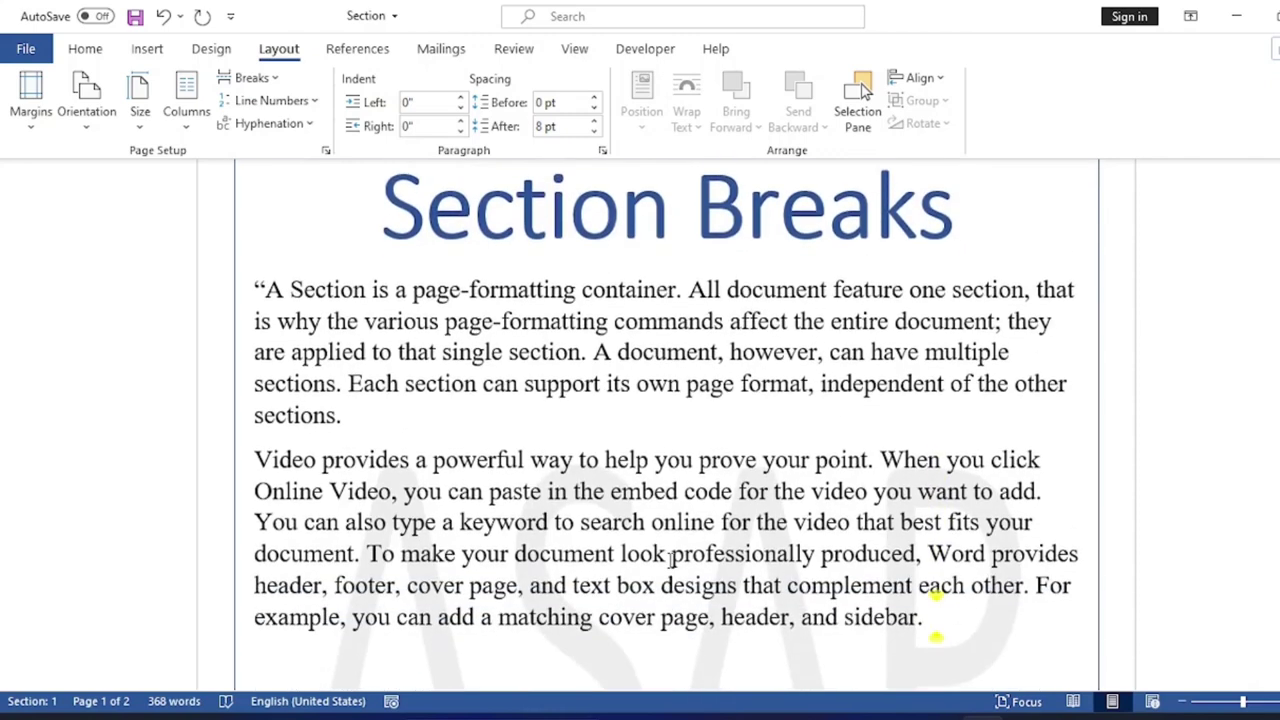
pyautogui.scroll(-4, 672, 556)
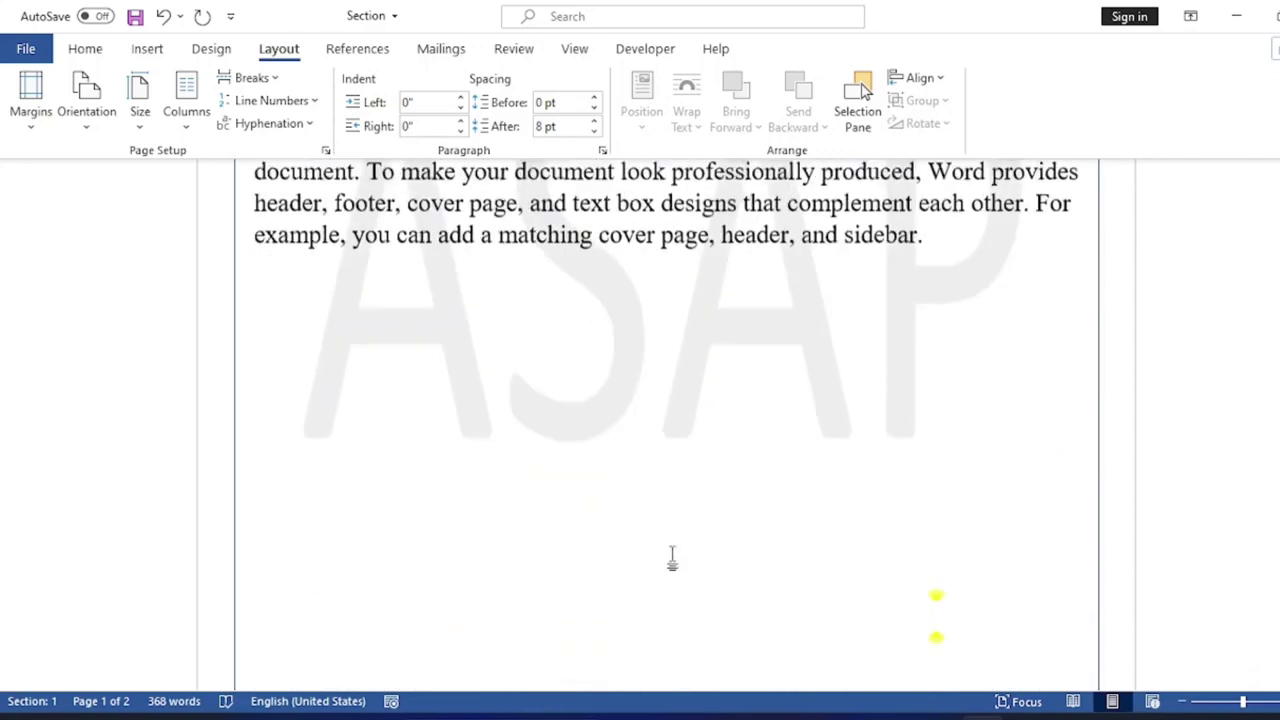
pyautogui.scroll(-4, 674, 560)
pyautogui.scroll(-4, 674, 560)
pyautogui.scroll(-1, 440, 511)
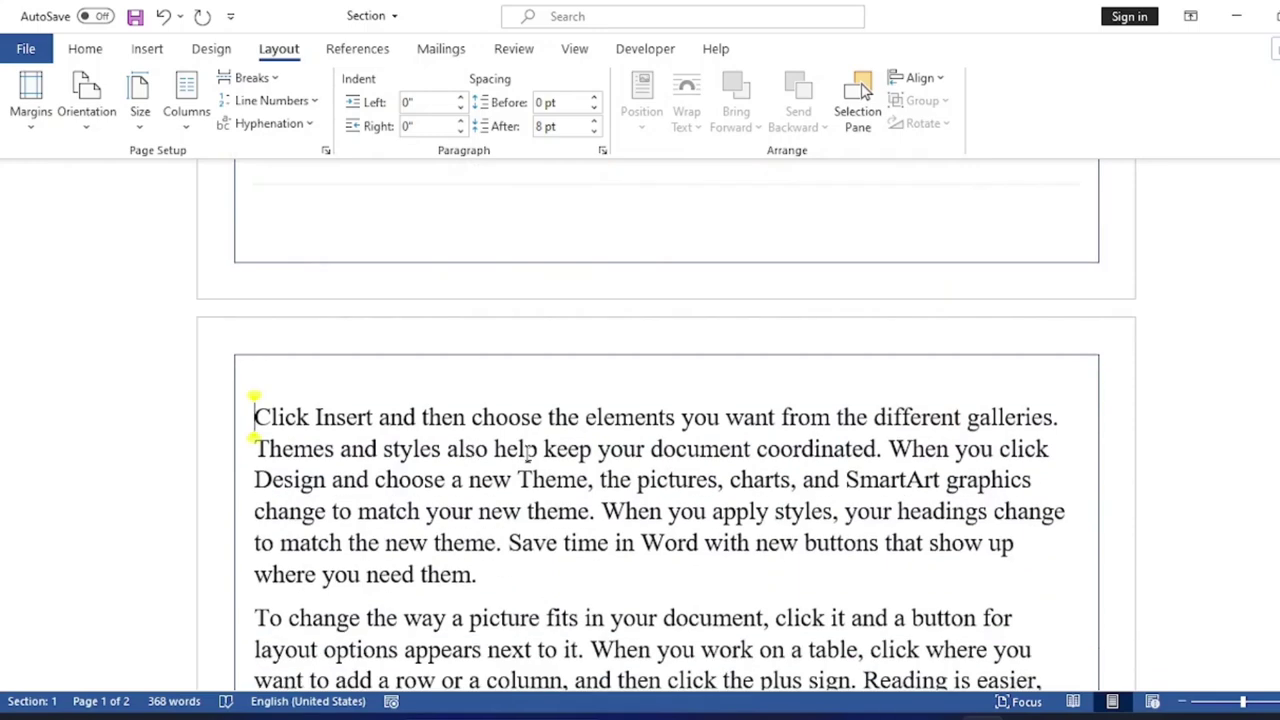
pyautogui.scroll(-5, 532, 450)
pyautogui.scroll(3, 528, 452)
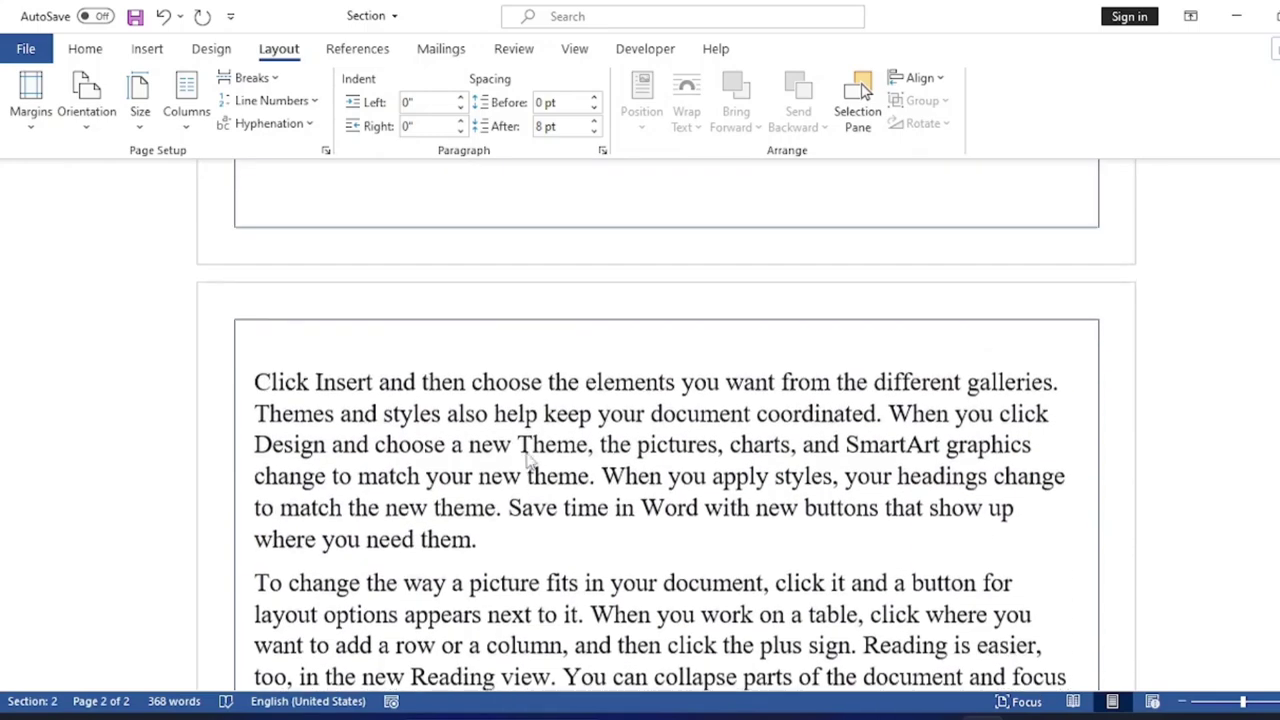
pyautogui.scroll(4, 608, 531)
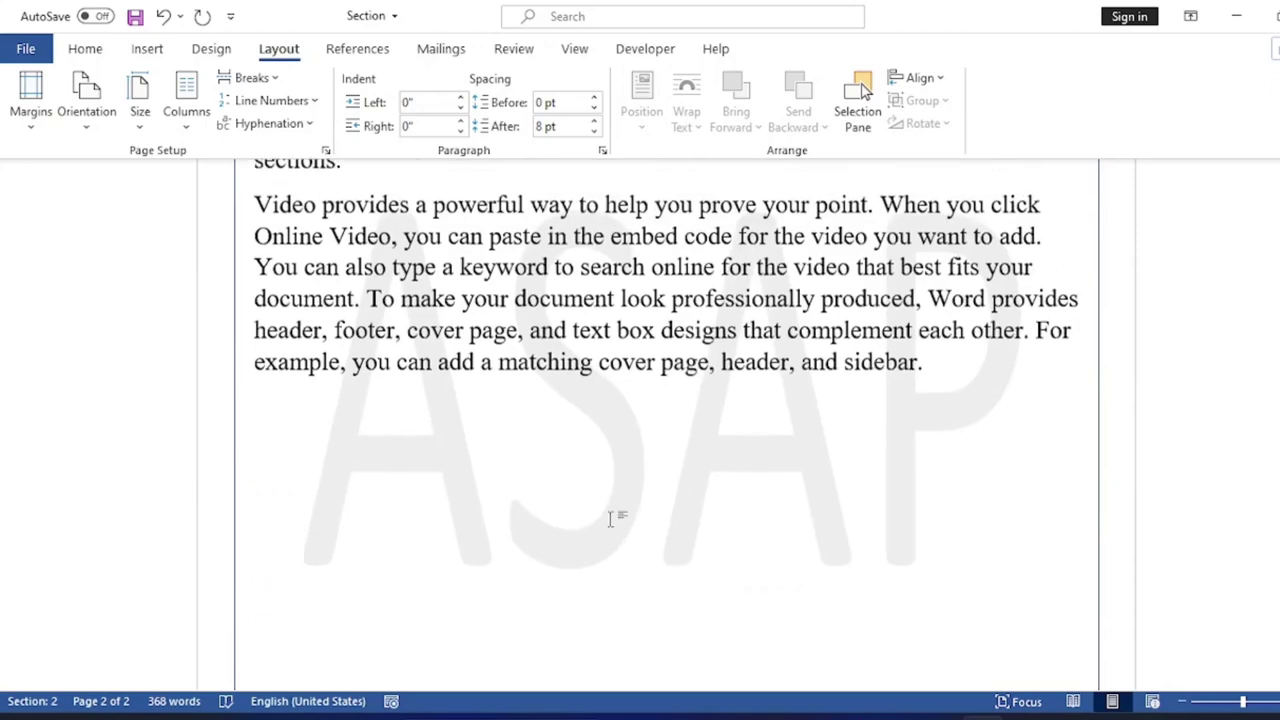
pyautogui.scroll(4, 612, 518)
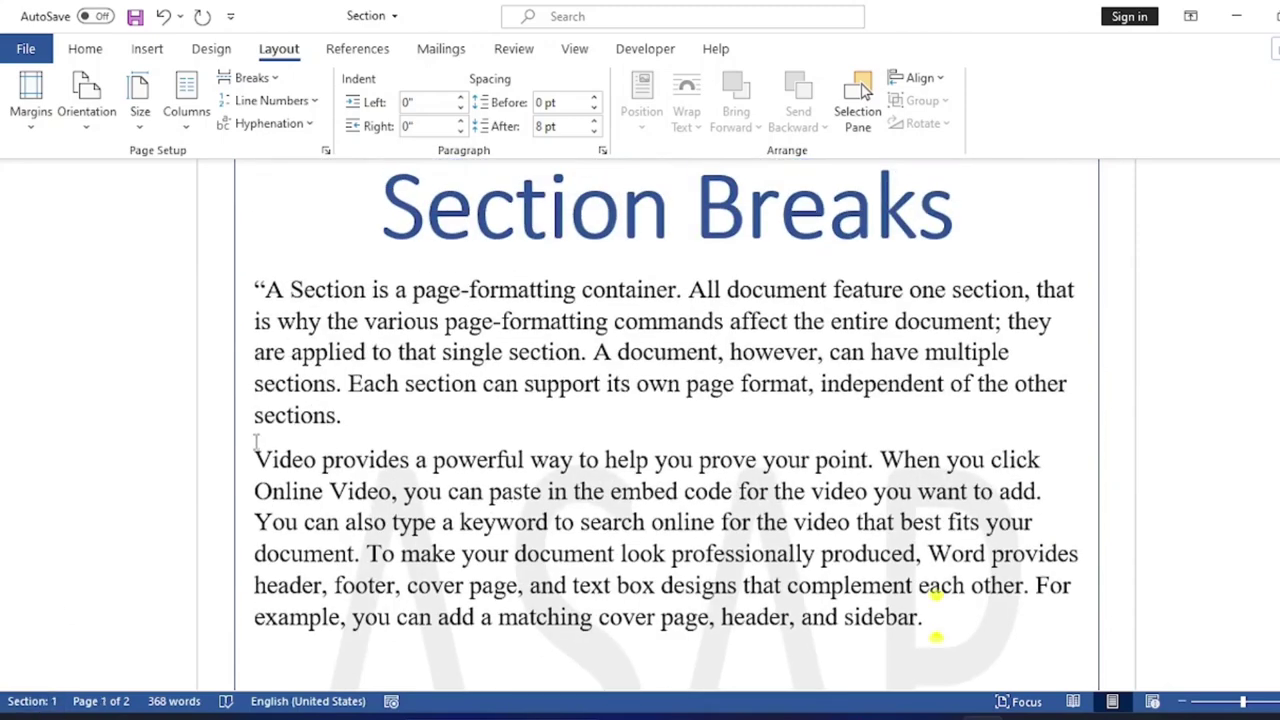
pyautogui.click(255, 458)
pyautogui.scroll(-2, 544, 594)
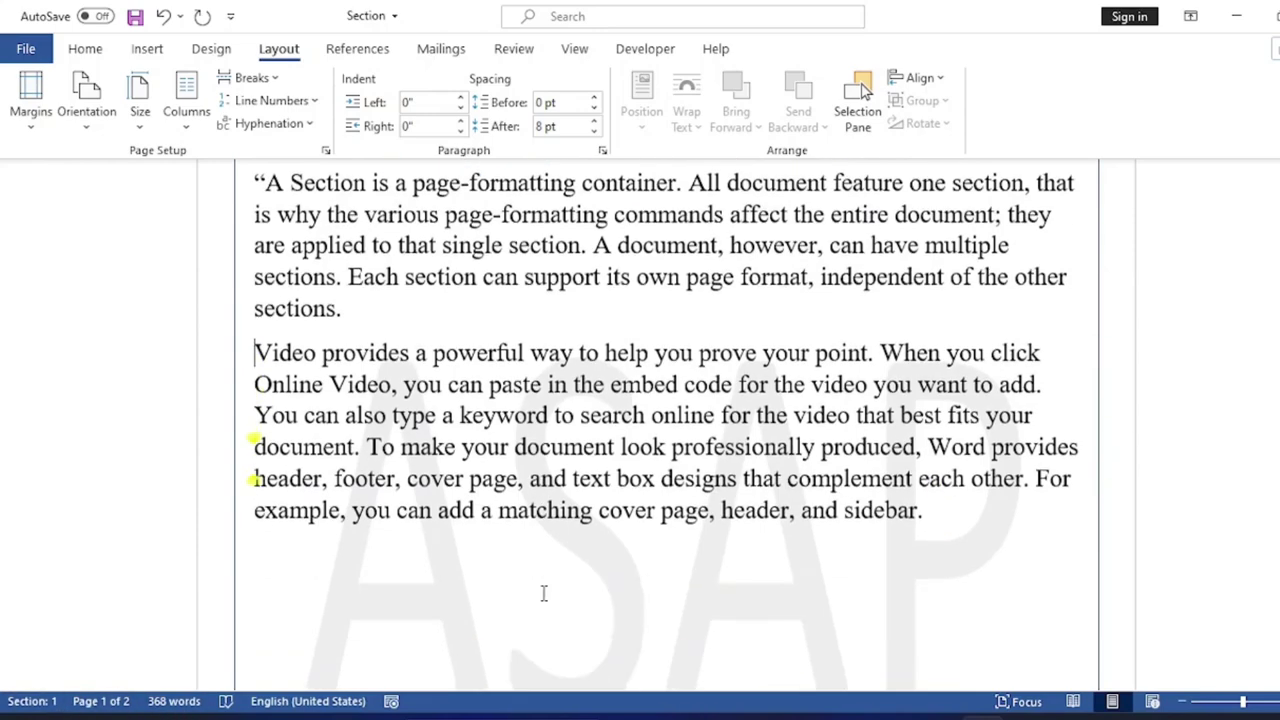
pyautogui.scroll(-5, 544, 594)
pyautogui.scroll(-6, 544, 594)
pyautogui.scroll(-8, 544, 594)
pyautogui.scroll(-1, 544, 594)
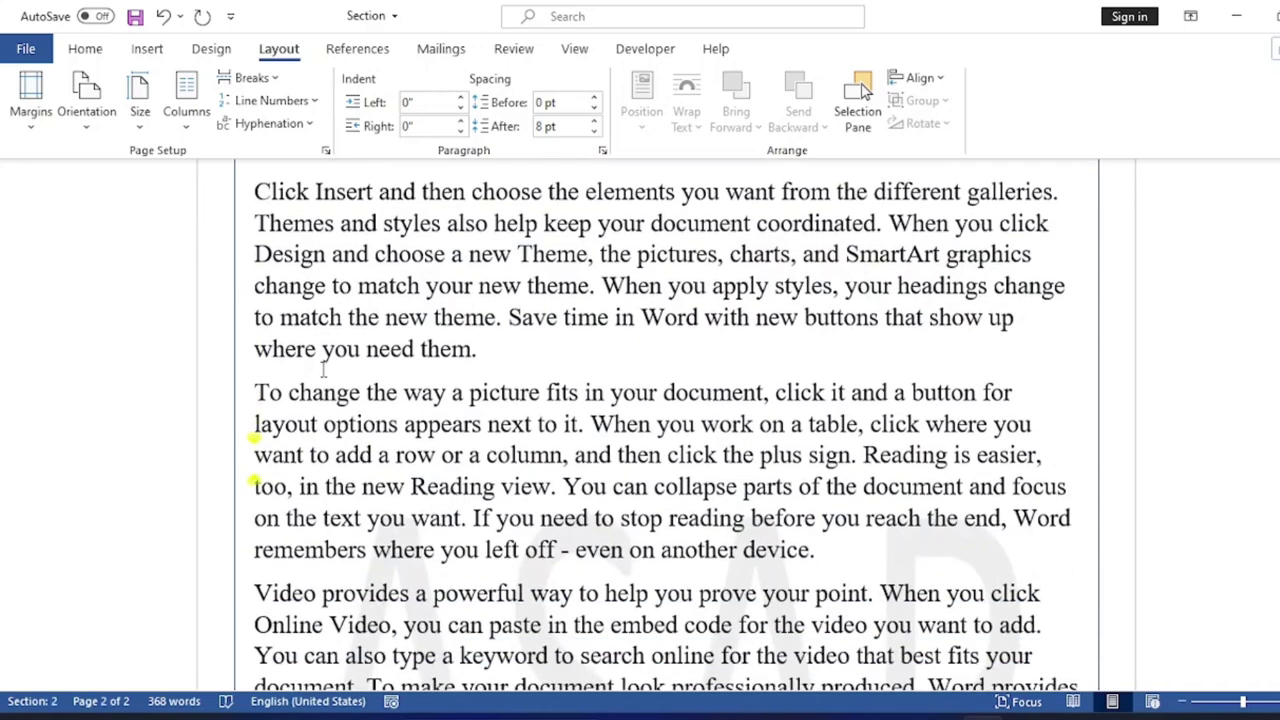
pyautogui.scroll(2, 323, 370)
pyautogui.click(256, 304)
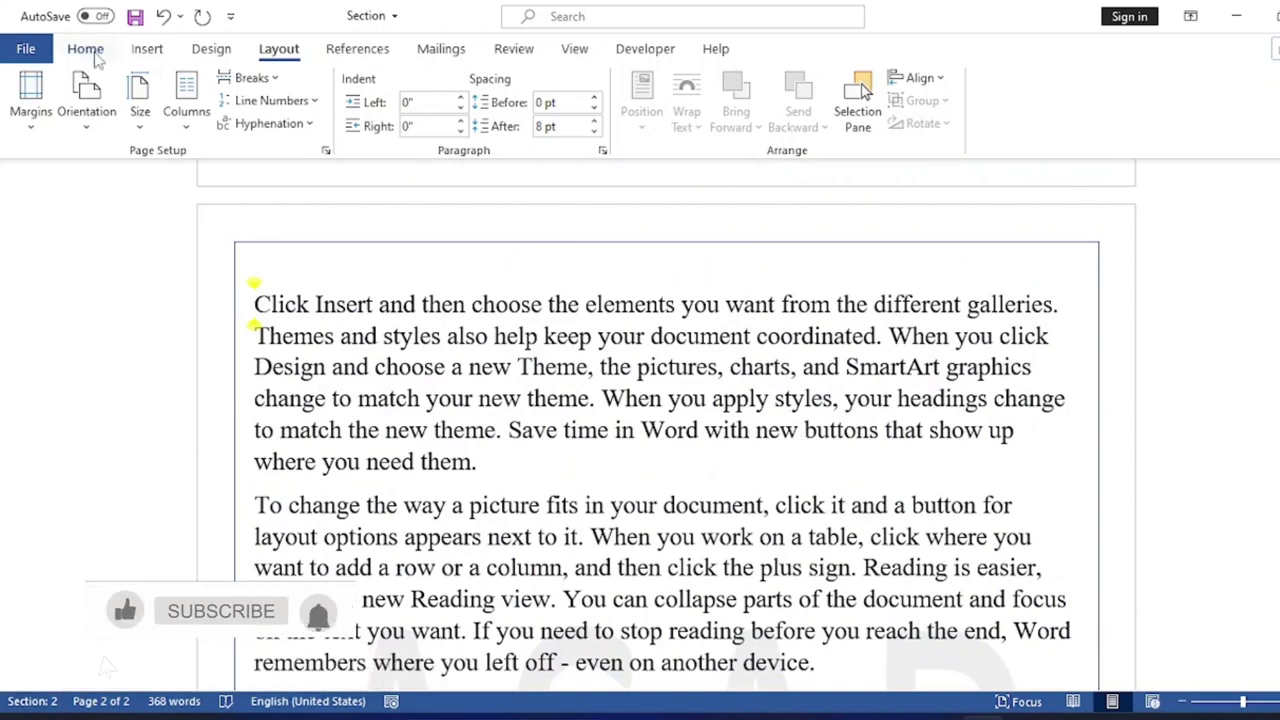
# Step: Switch to Draft view to reveal the Next Page section break
pyautogui.click(575, 48)
pyautogui.click(160, 100)
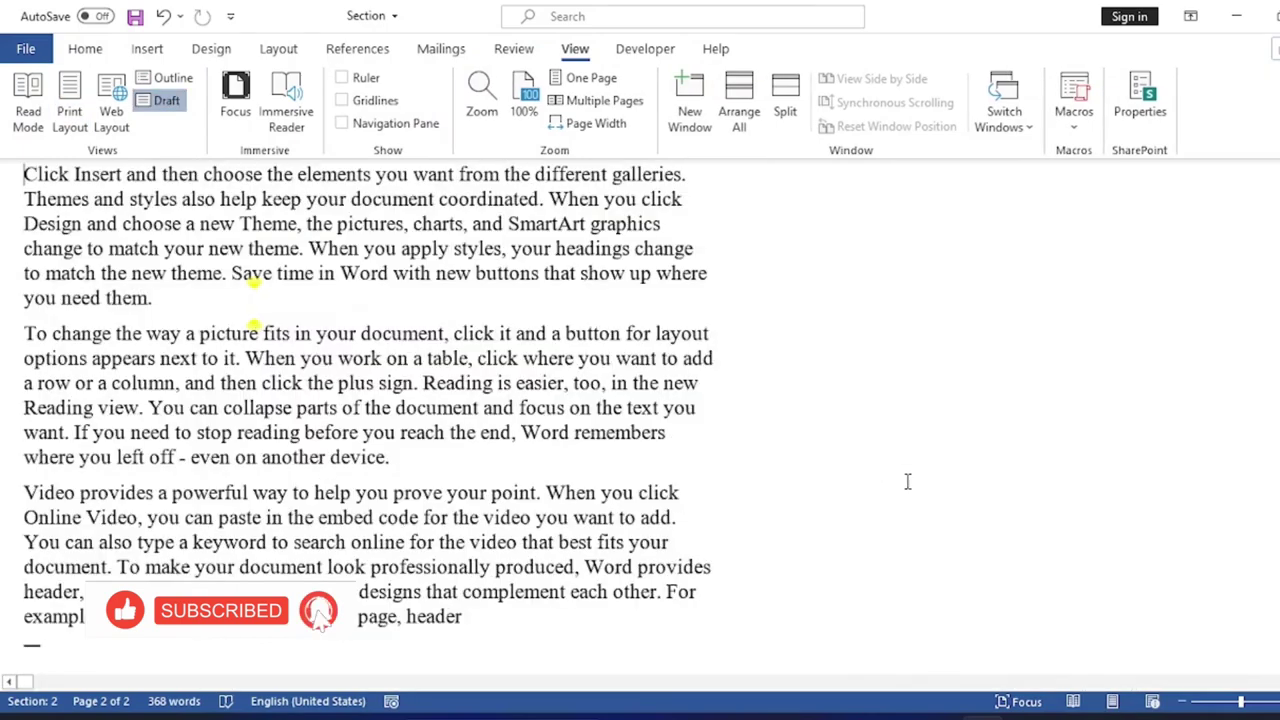
pyautogui.scroll(3, 908, 489)
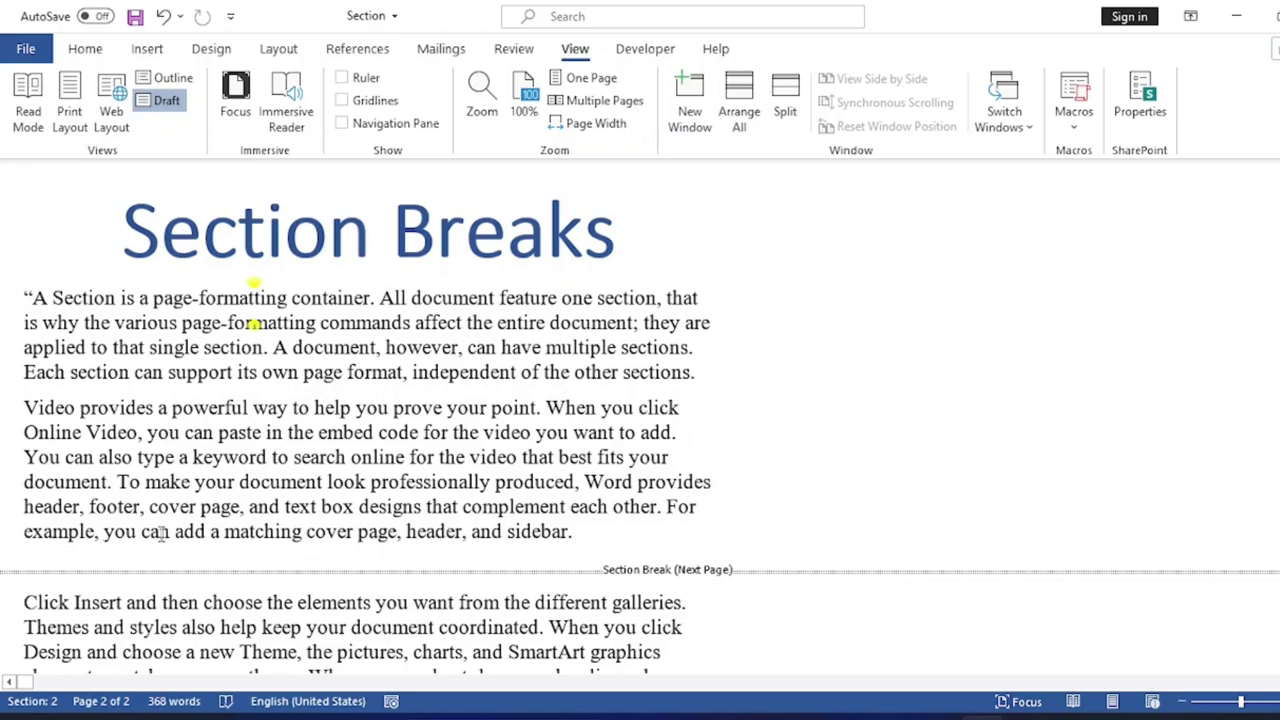
pyautogui.scroll(-4, 771, 571)
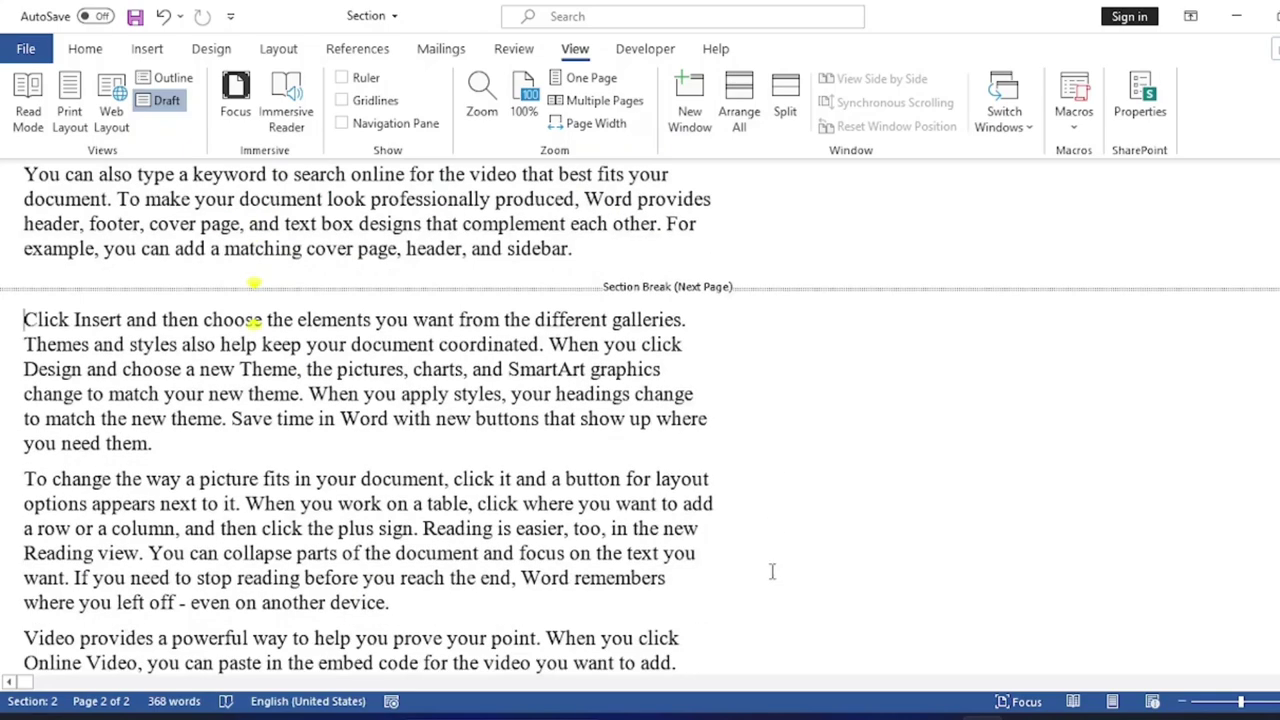
pyautogui.scroll(-3, 771, 571)
pyautogui.scroll(4, 771, 571)
pyautogui.scroll(3, 773, 571)
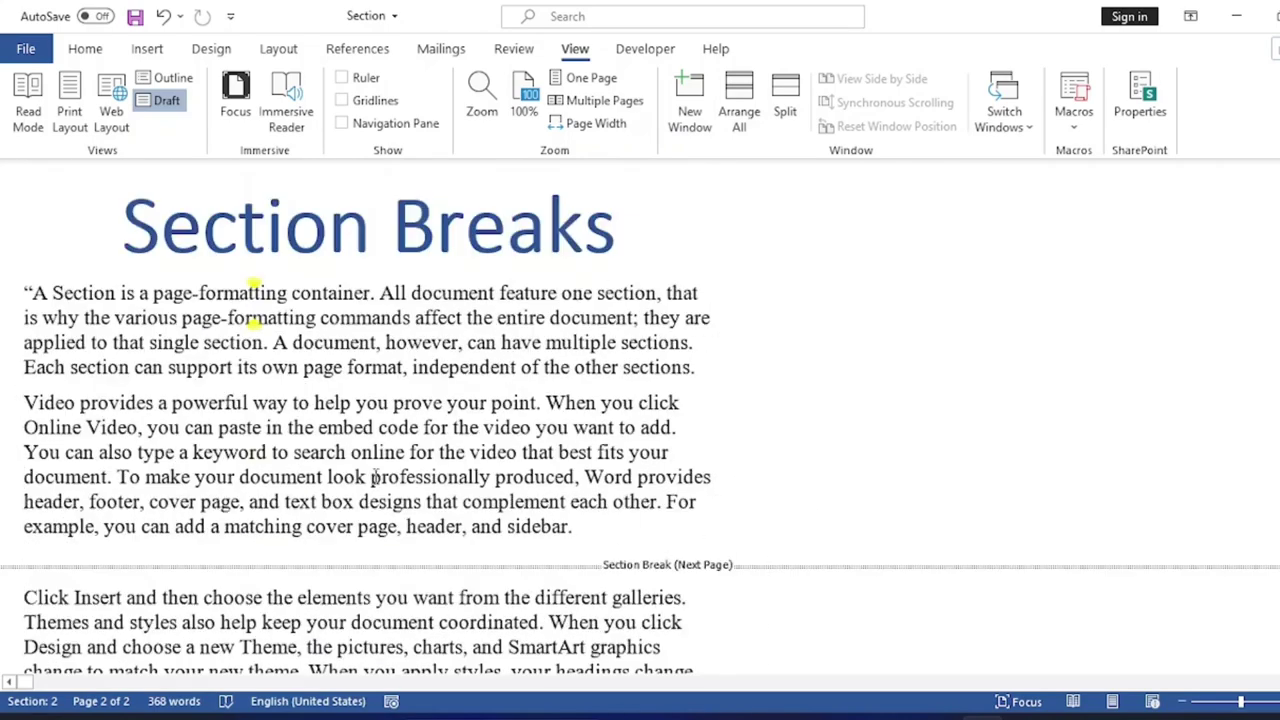
pyautogui.scroll(-2, 375, 477)
pyautogui.scroll(-1, 375, 477)
pyautogui.scroll(3, 375, 477)
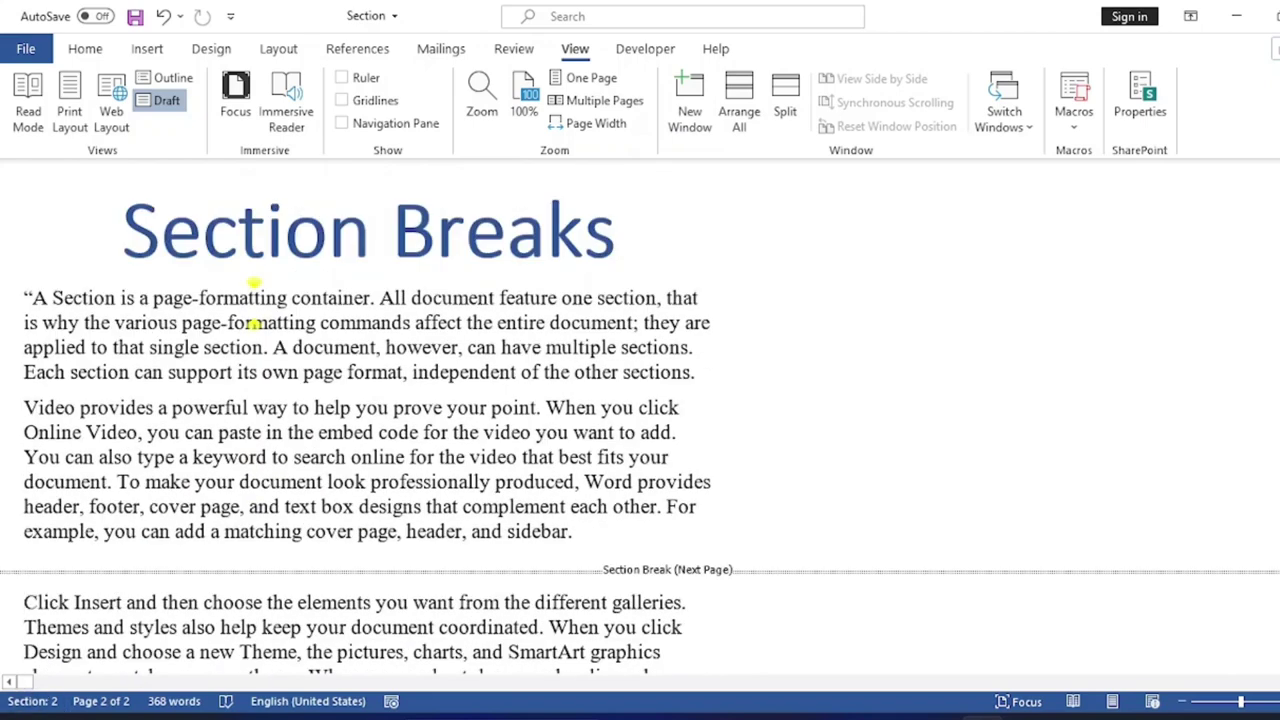
# Step: Put the cursor in section 1's Video paragraph, return to Home, and zoom in
pyautogui.click(25, 408)
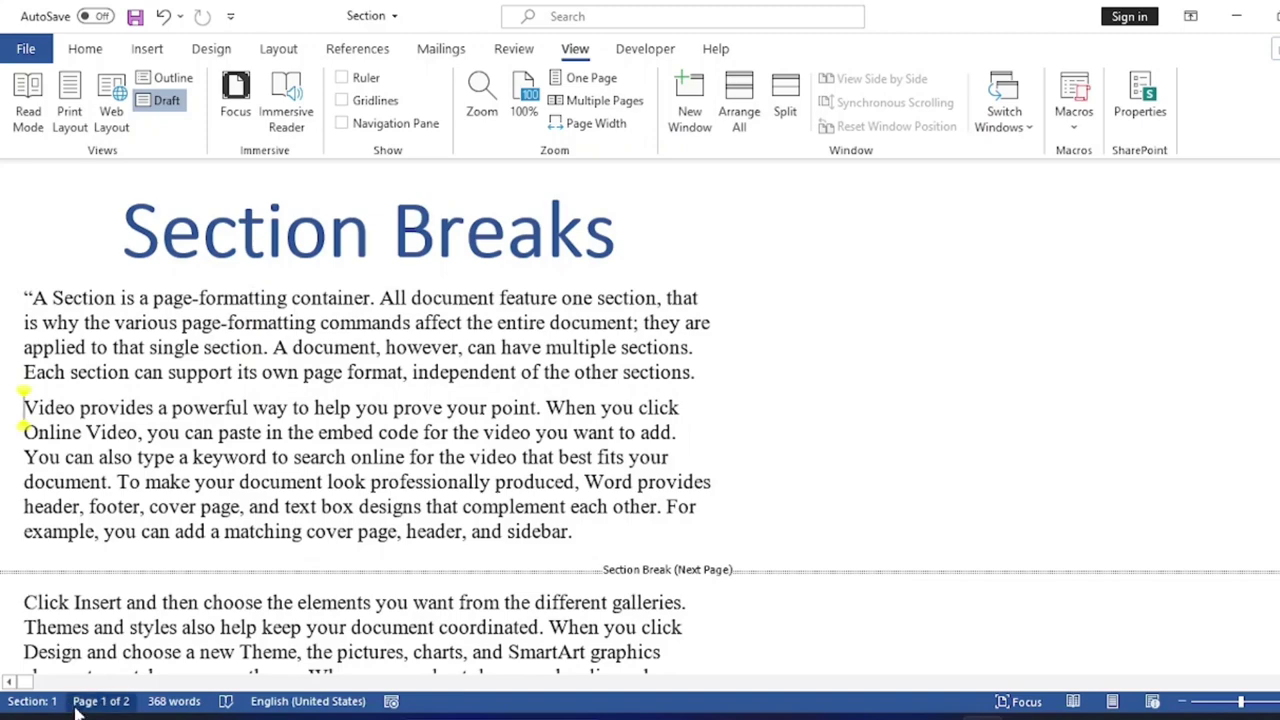
pyautogui.scroll(-4, 640, 503)
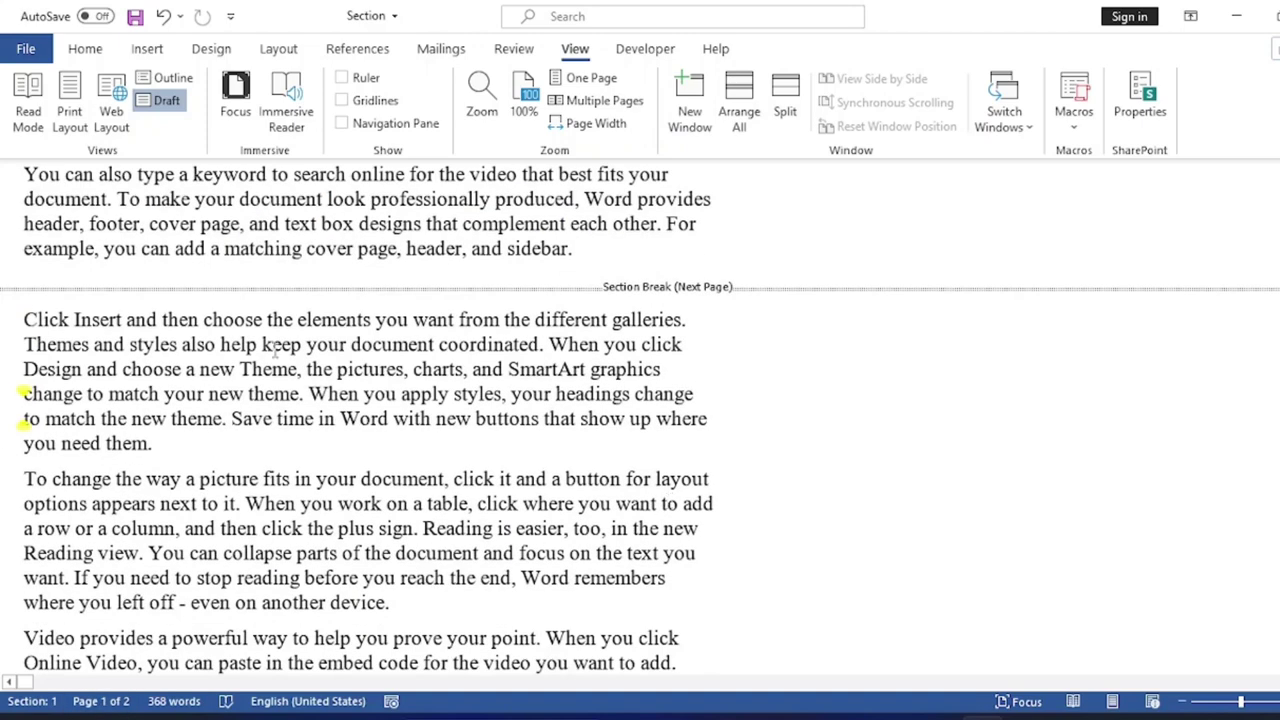
pyautogui.click(90, 50)
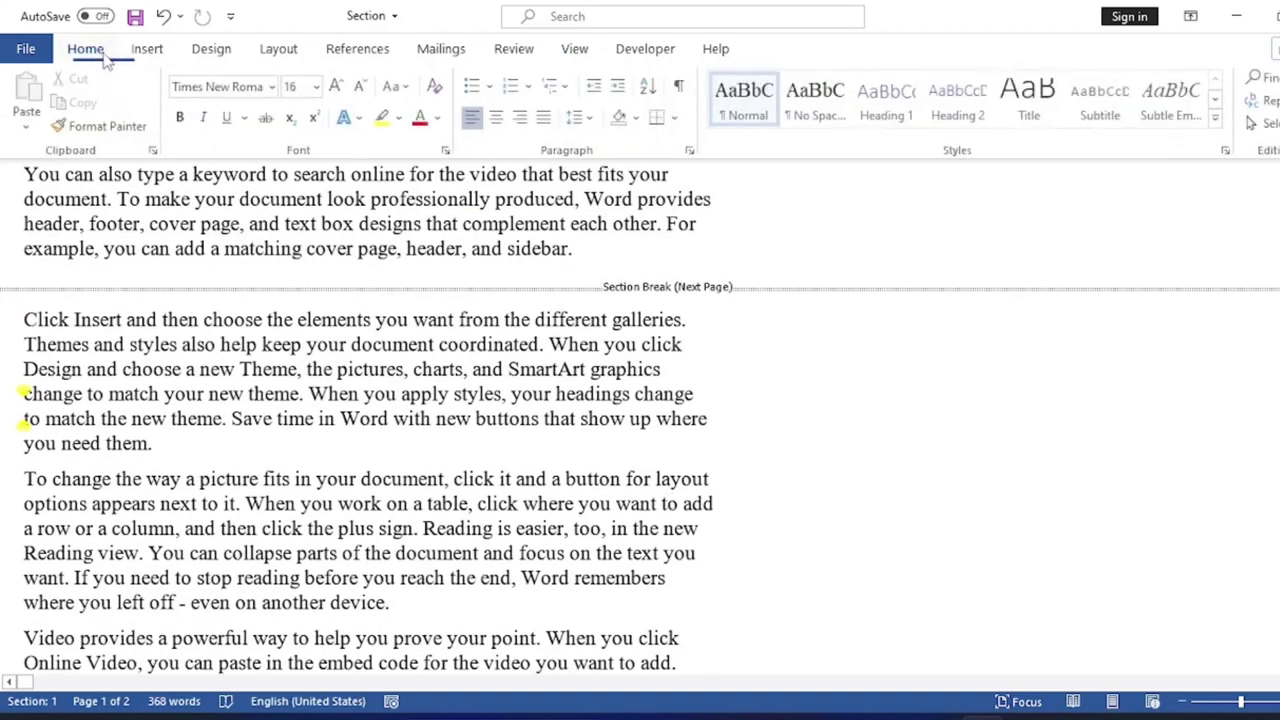
pyautogui.scroll(2, 846, 457)
pyautogui.scroll(3, 846, 457)
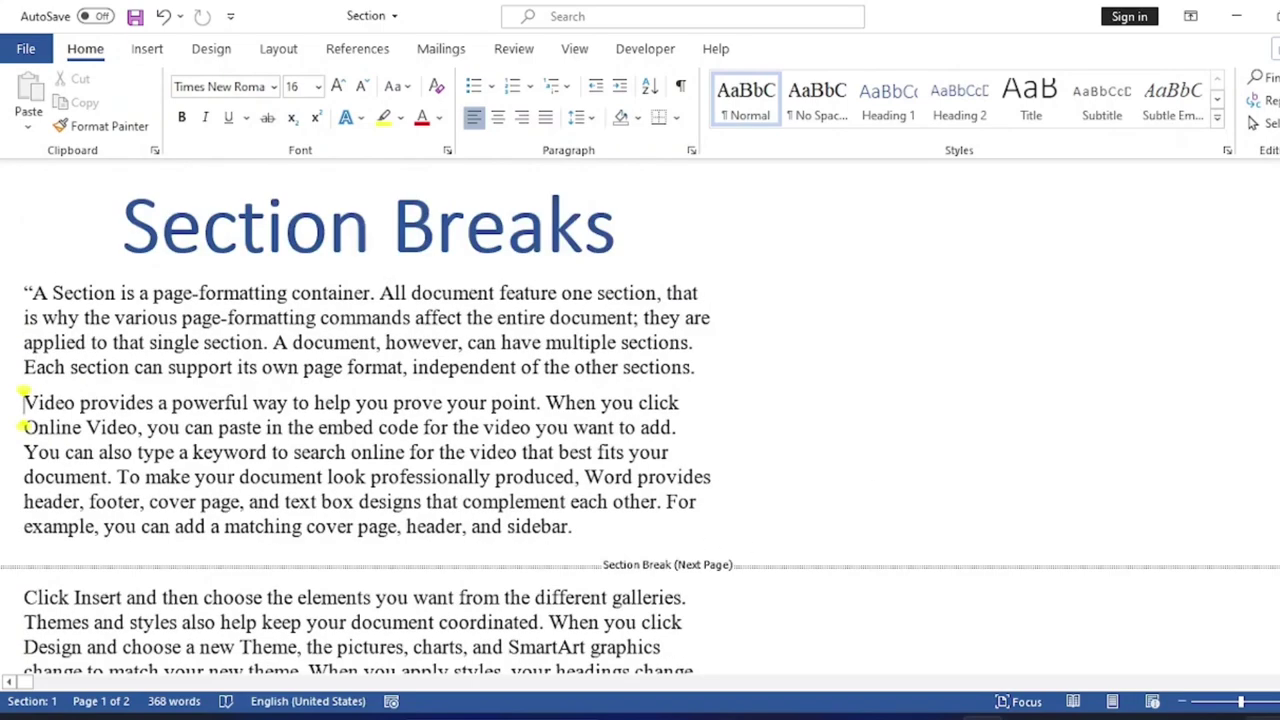
pyautogui.click(1247, 707)
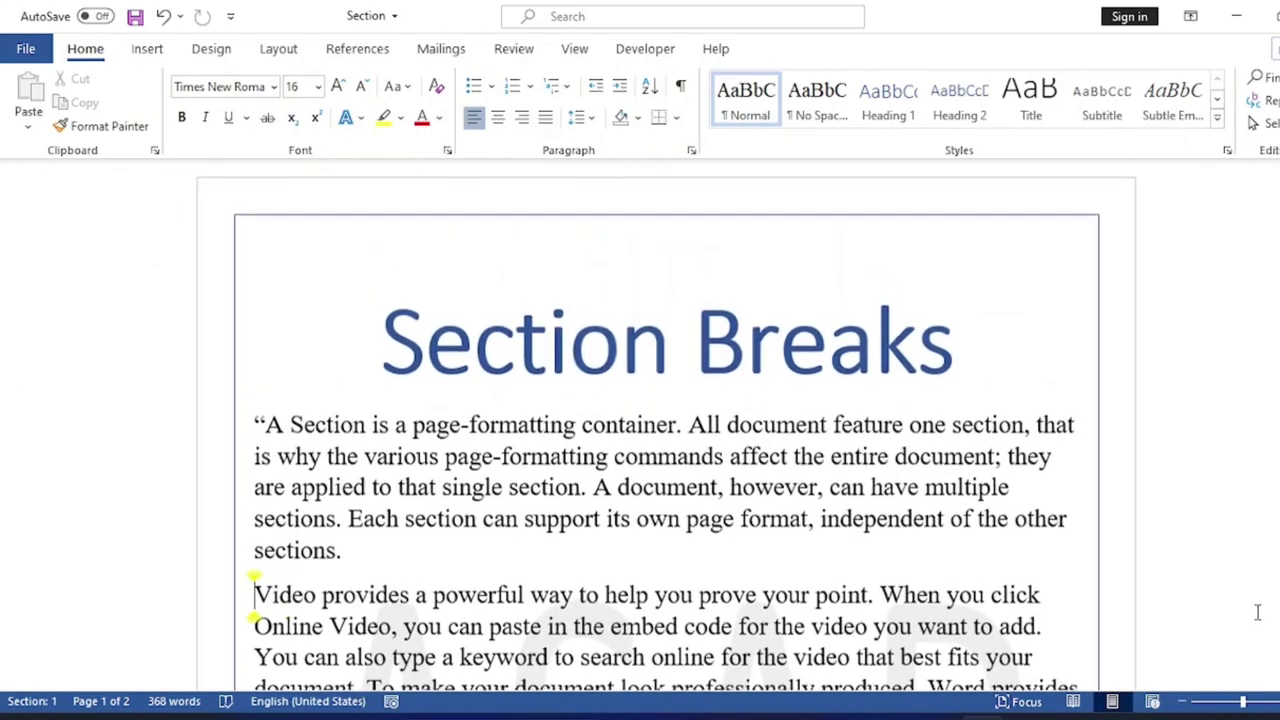
# Step: Place the insertion point just before 'To change the way a picture fits' on page 2
pyautogui.scroll(-3, 1222, 586)
pyautogui.scroll(-3, 1226, 583)
pyautogui.scroll(-2, 1226, 584)
pyautogui.scroll(-3, 1228, 585)
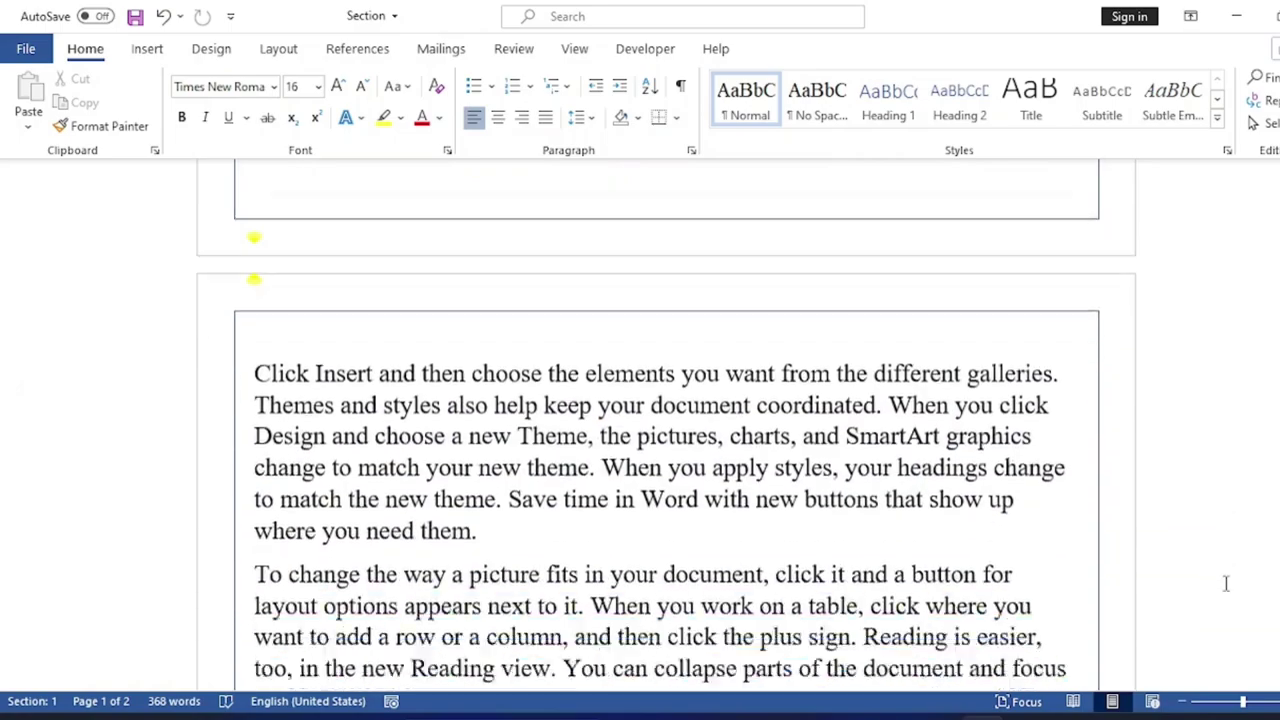
pyautogui.scroll(-1, 1228, 584)
pyautogui.scroll(-2, 430, 436)
pyautogui.scroll(-3, 443, 437)
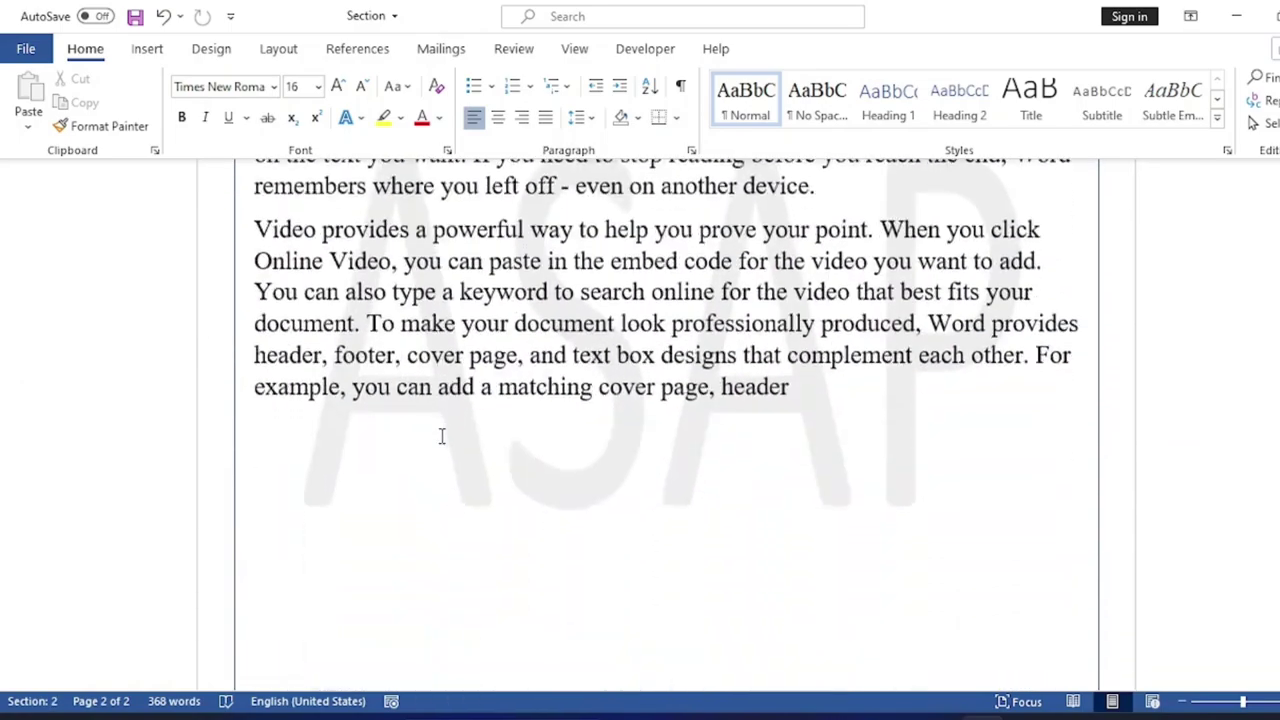
pyautogui.scroll(3, 450, 434)
pyautogui.scroll(4, 445, 440)
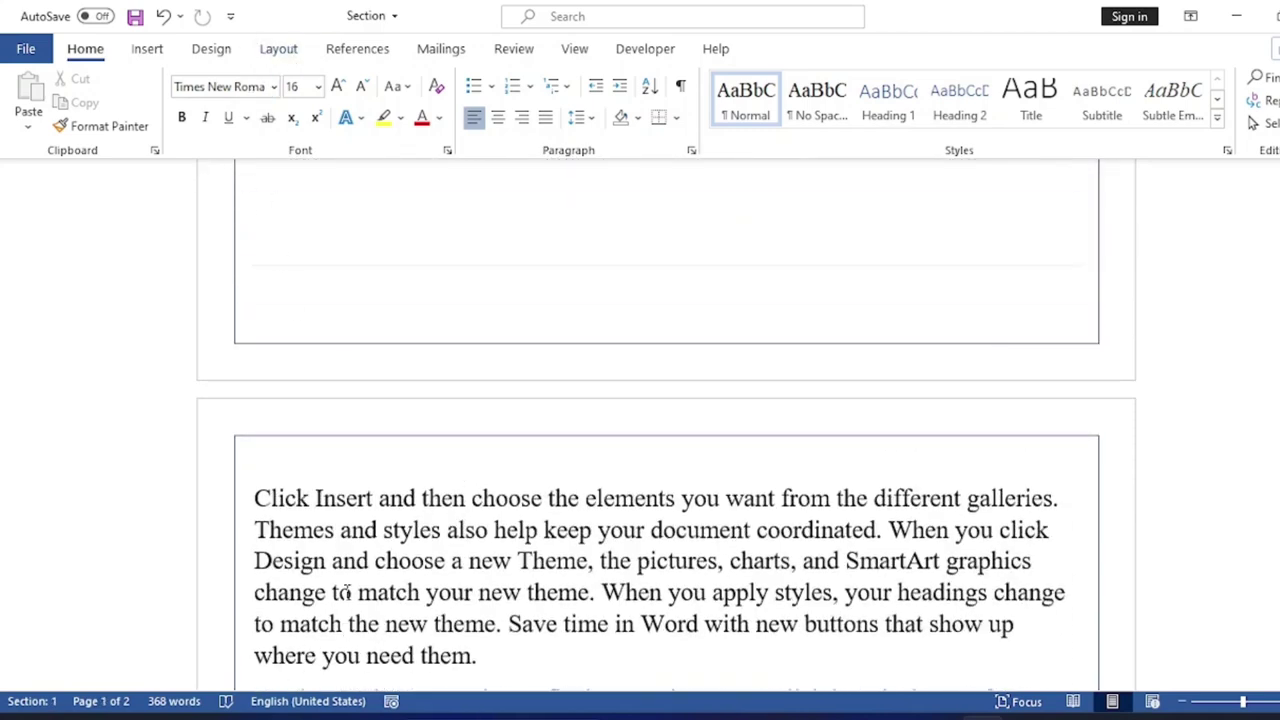
pyautogui.scroll(-3, 344, 610)
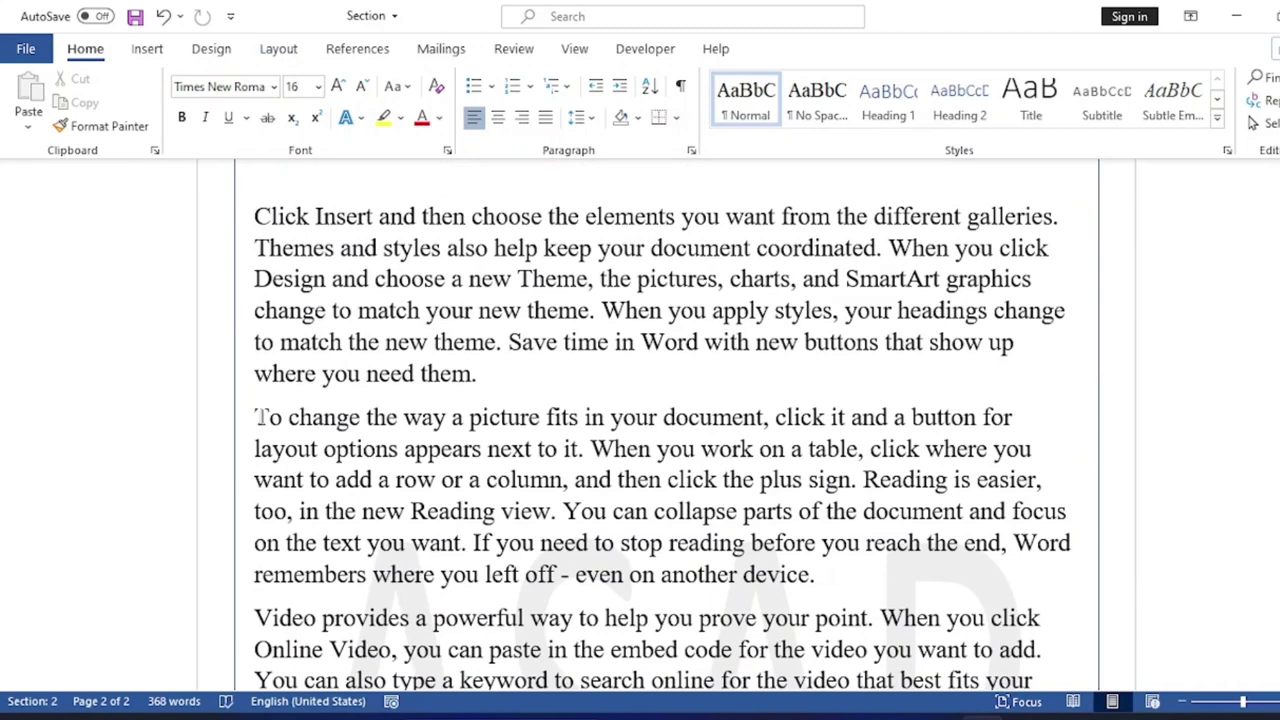
pyautogui.click(255, 417)
pyautogui.scroll(3, 476, 458)
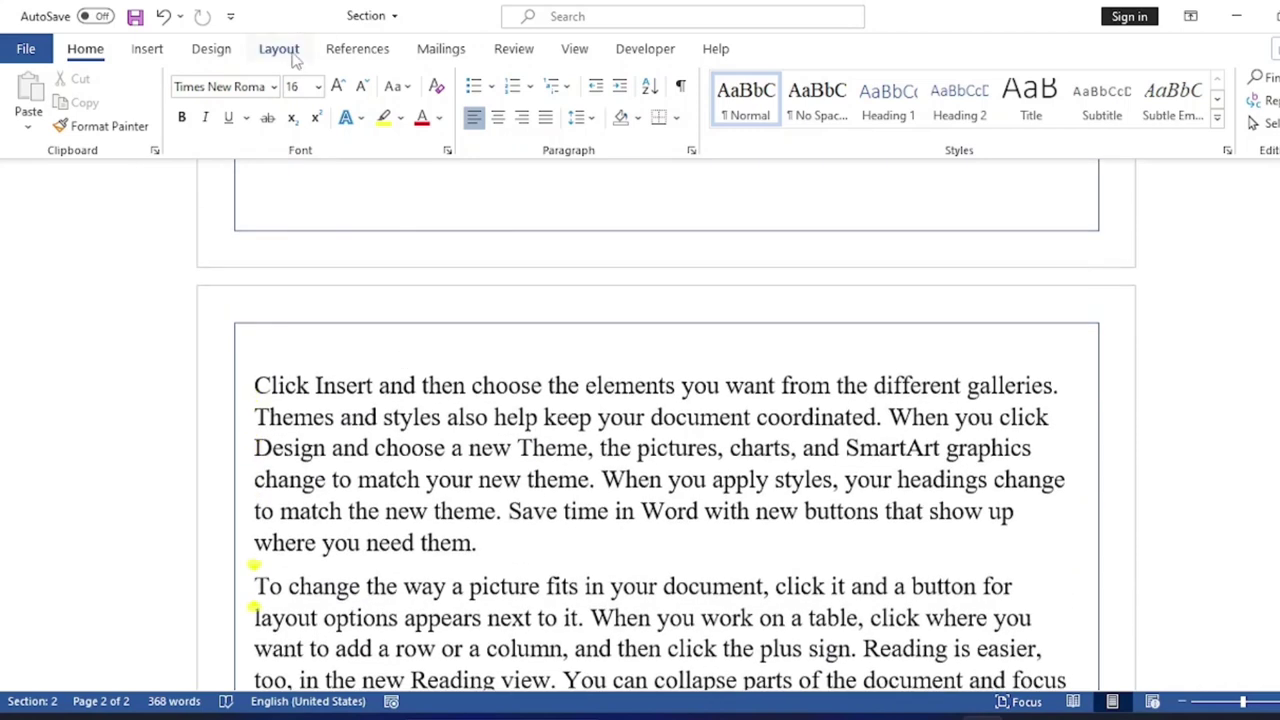
# Step: Insert a Continuous section break at the 'To change' paragraph from Layout > Breaks
pyautogui.click(281, 50)
pyautogui.click(272, 80)
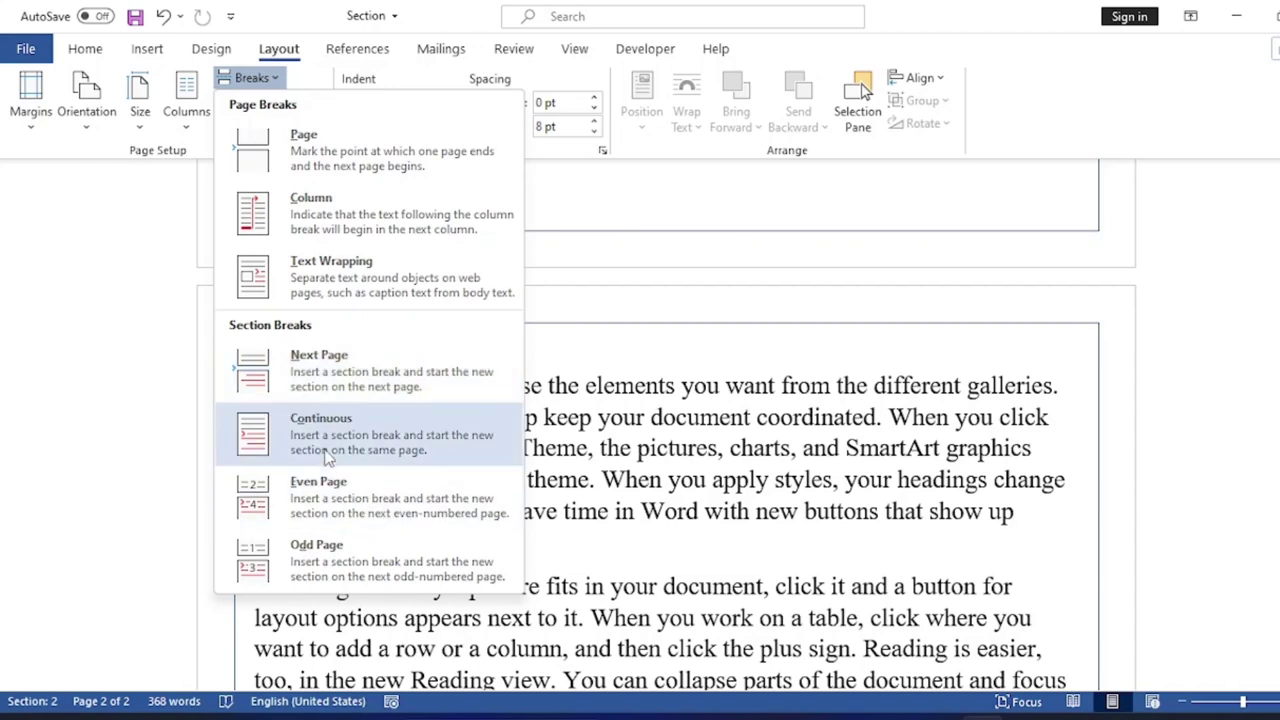
pyautogui.click(466, 468)
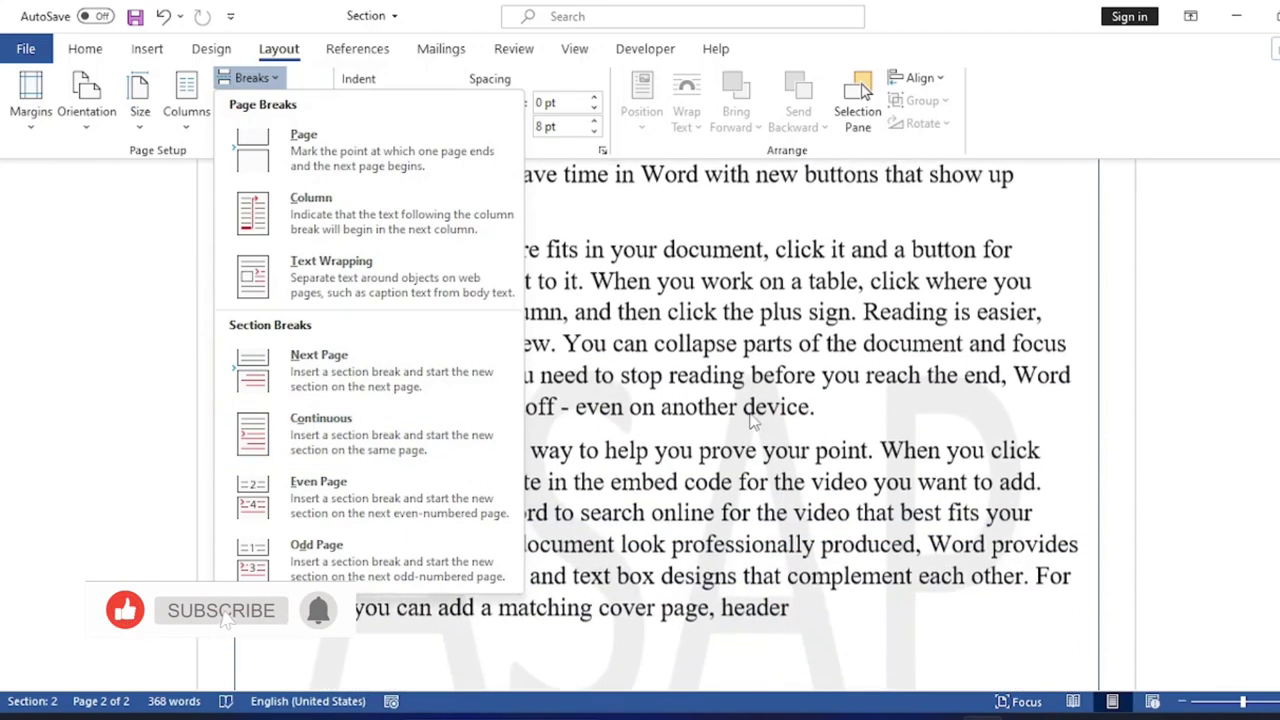
pyautogui.scroll(3, 349, 370)
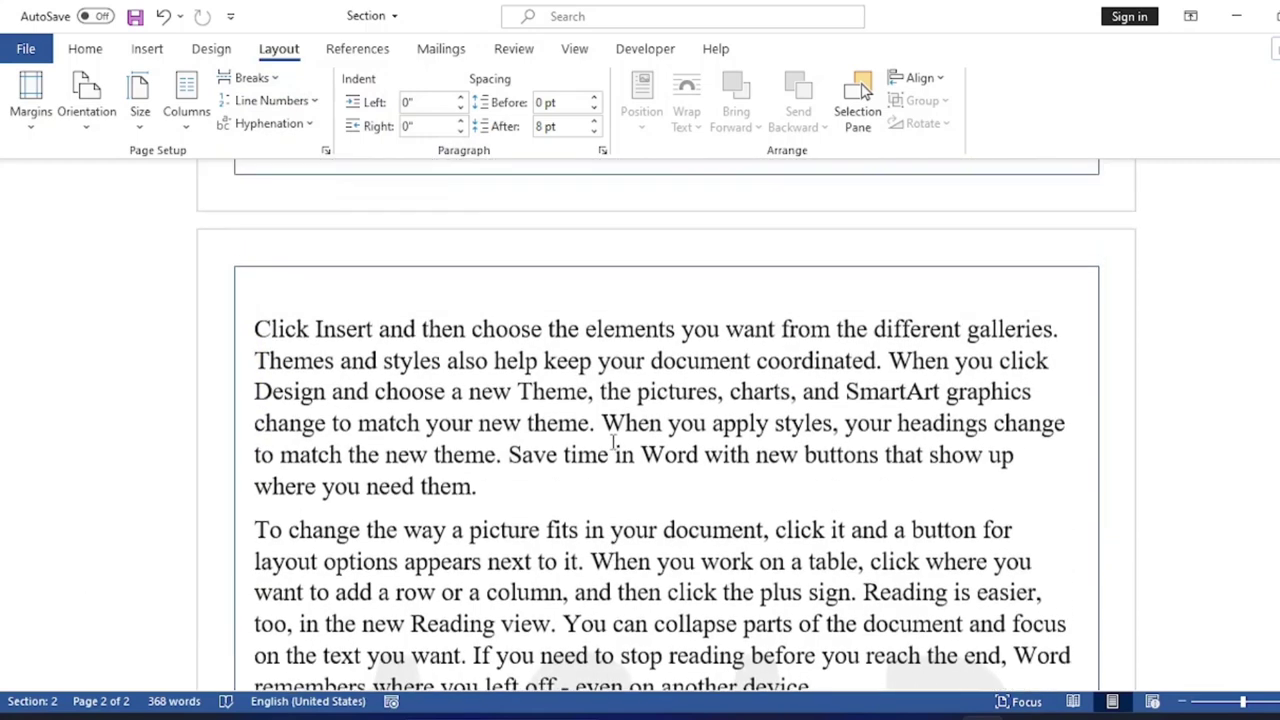
pyautogui.click(256, 417)
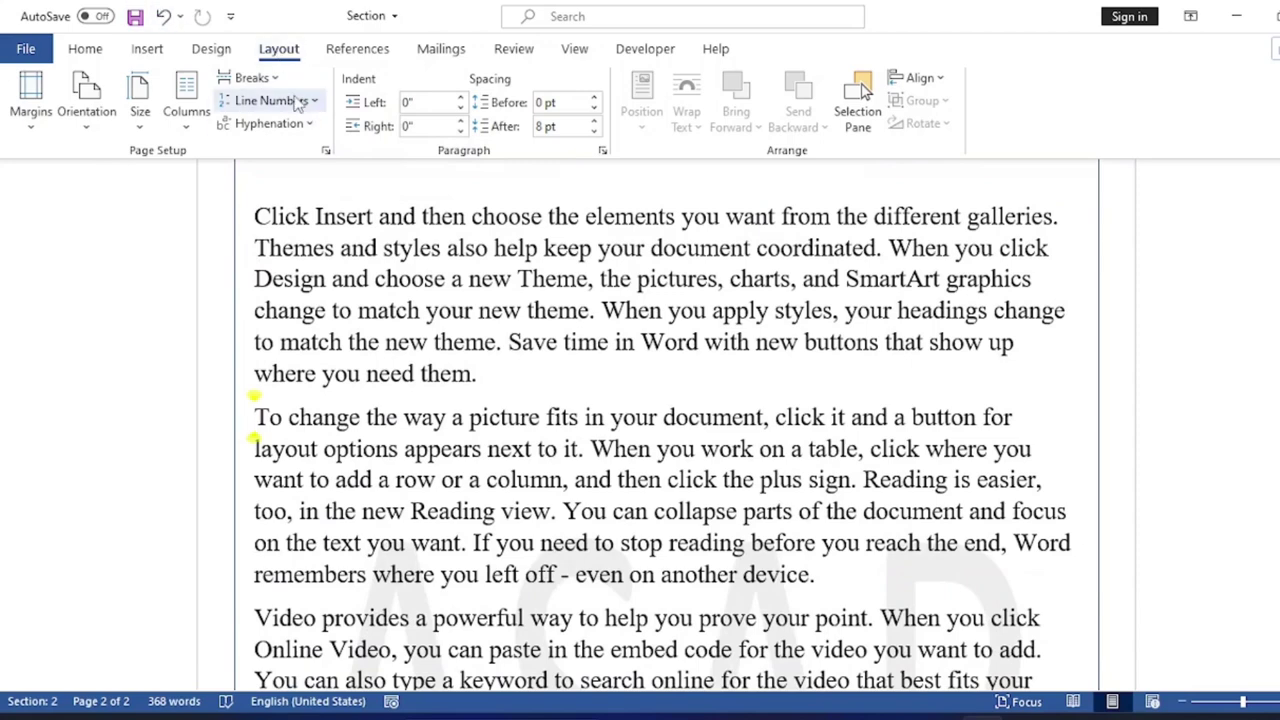
pyautogui.click(252, 78)
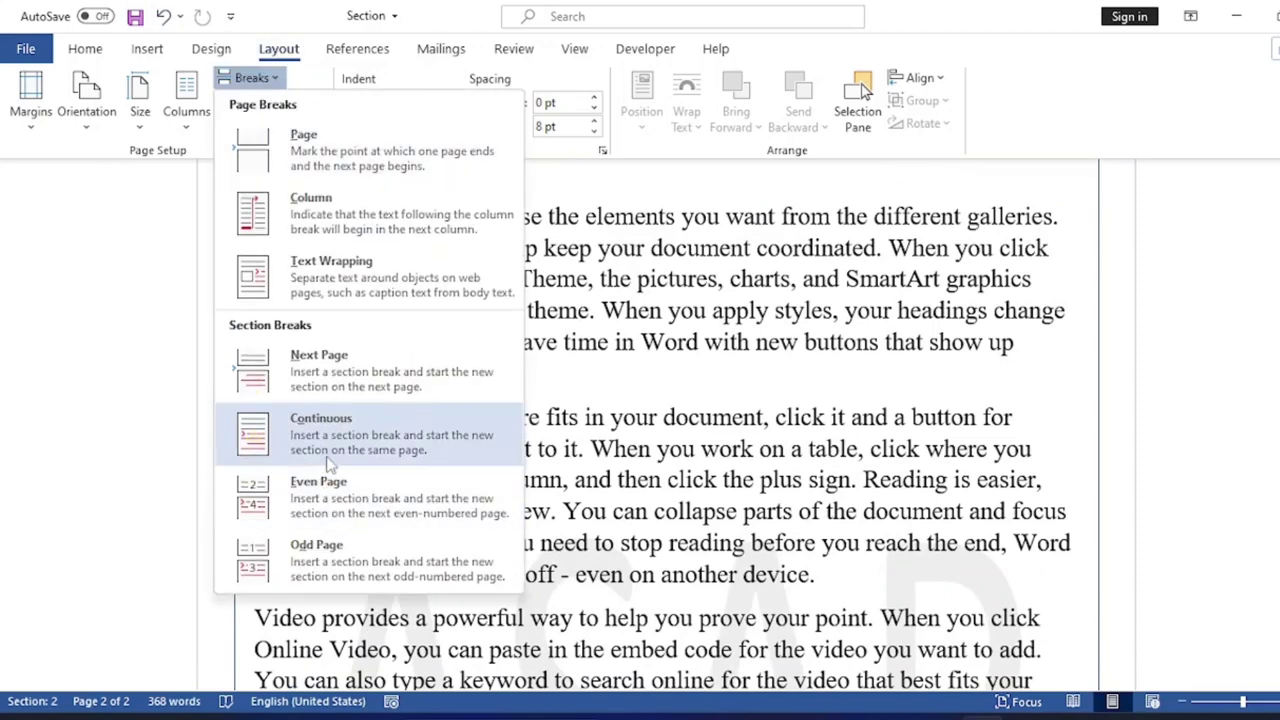
pyautogui.click(473, 463)
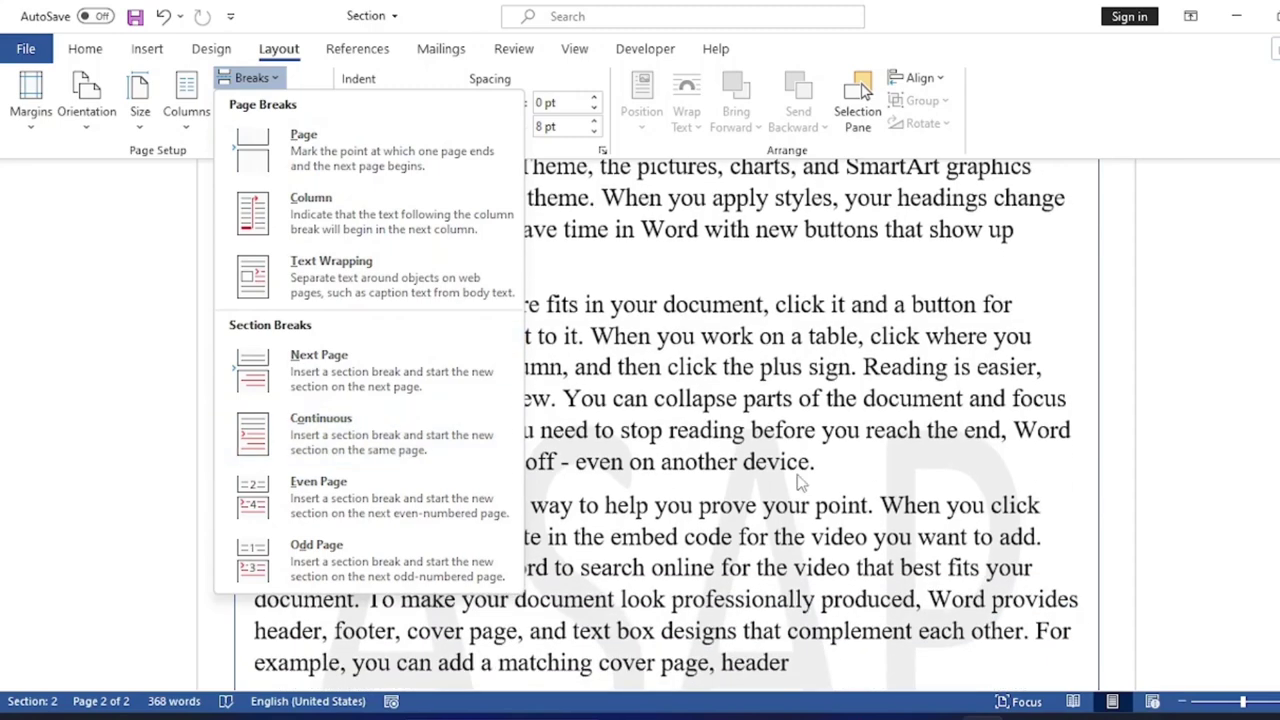
pyautogui.scroll(3, 524, 394)
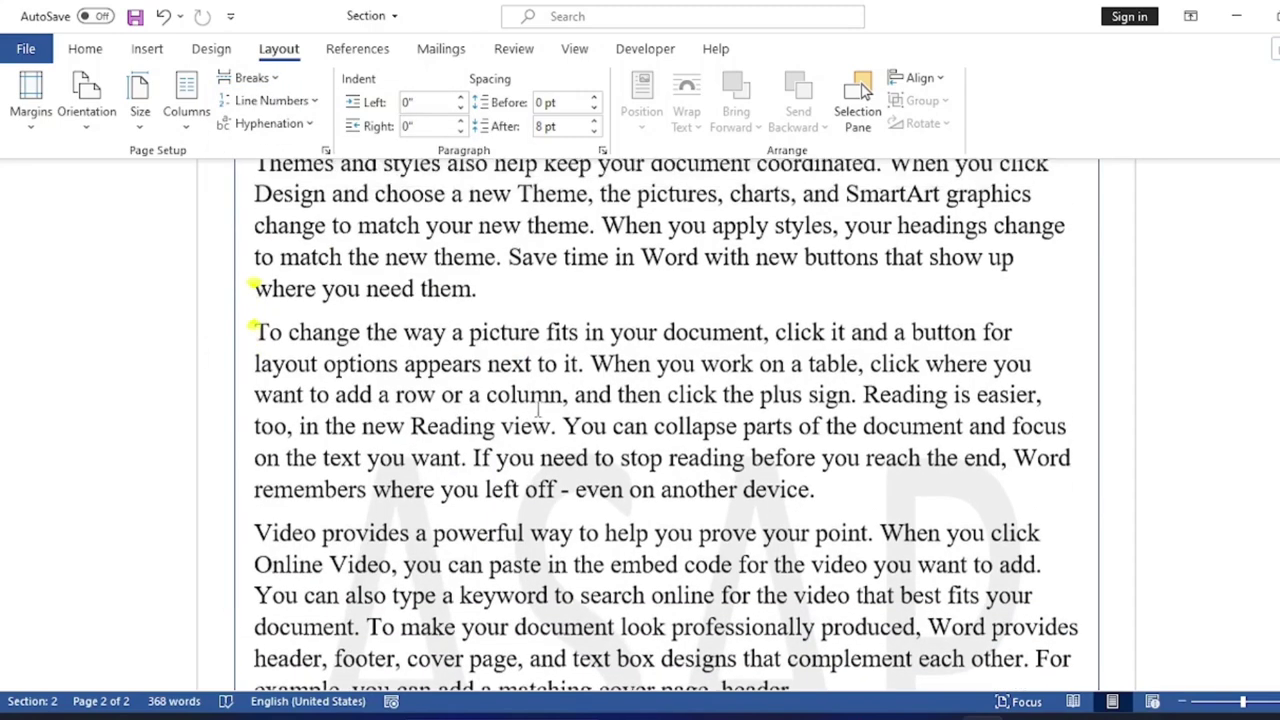
# Step: Move the caret to the 'To change' paragraph and insert another Continuous section break there
pyautogui.hotkey('ctrl', 'Down')
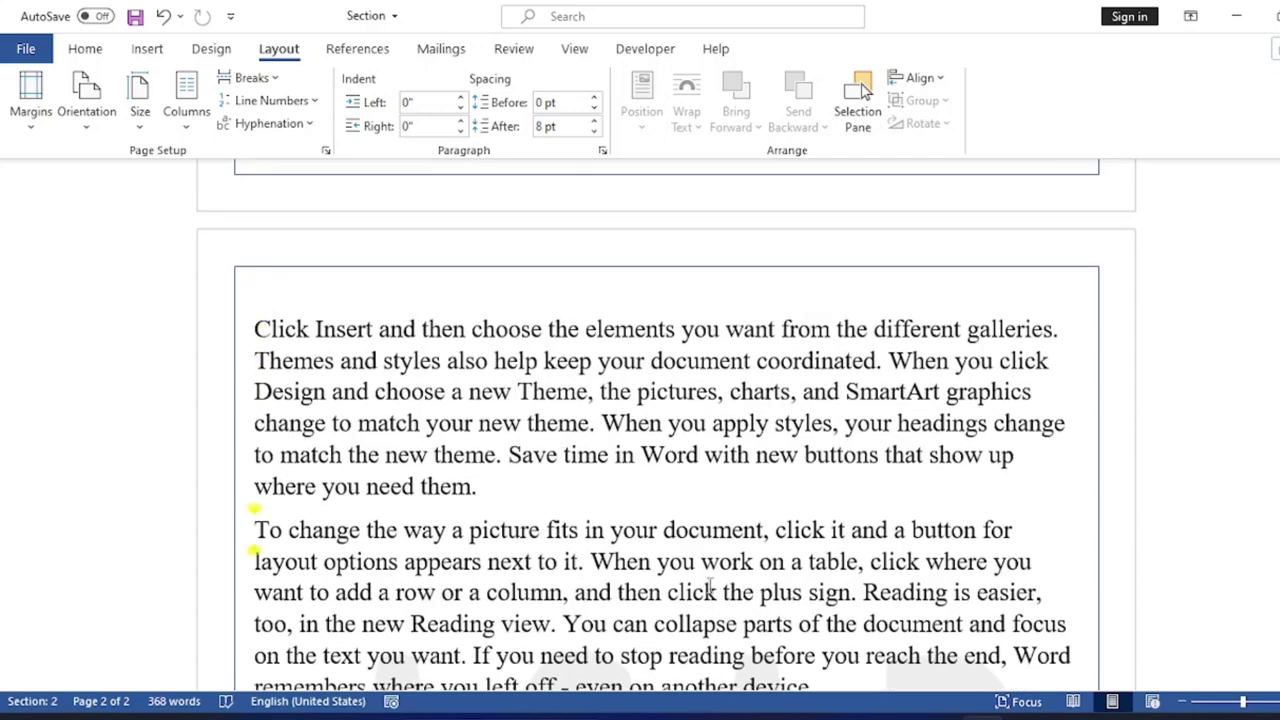
pyautogui.scroll(-3, 716, 575)
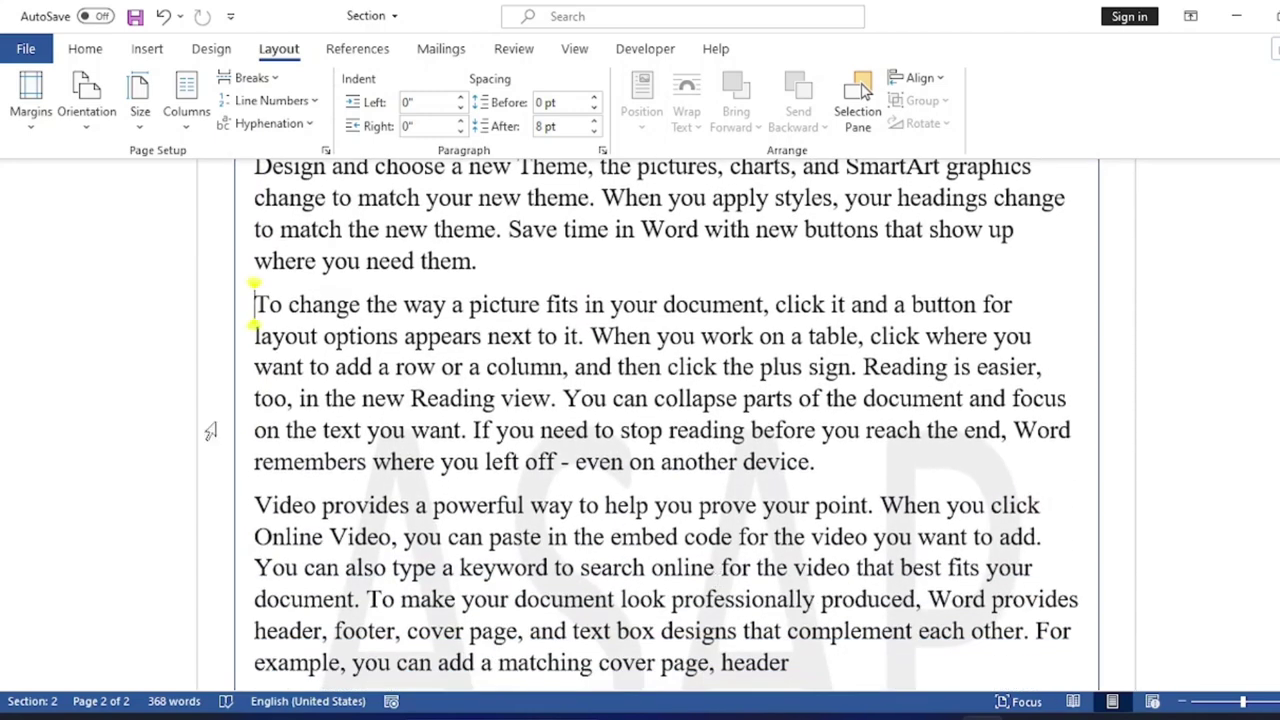
pyautogui.scroll(-1, 270, 492)
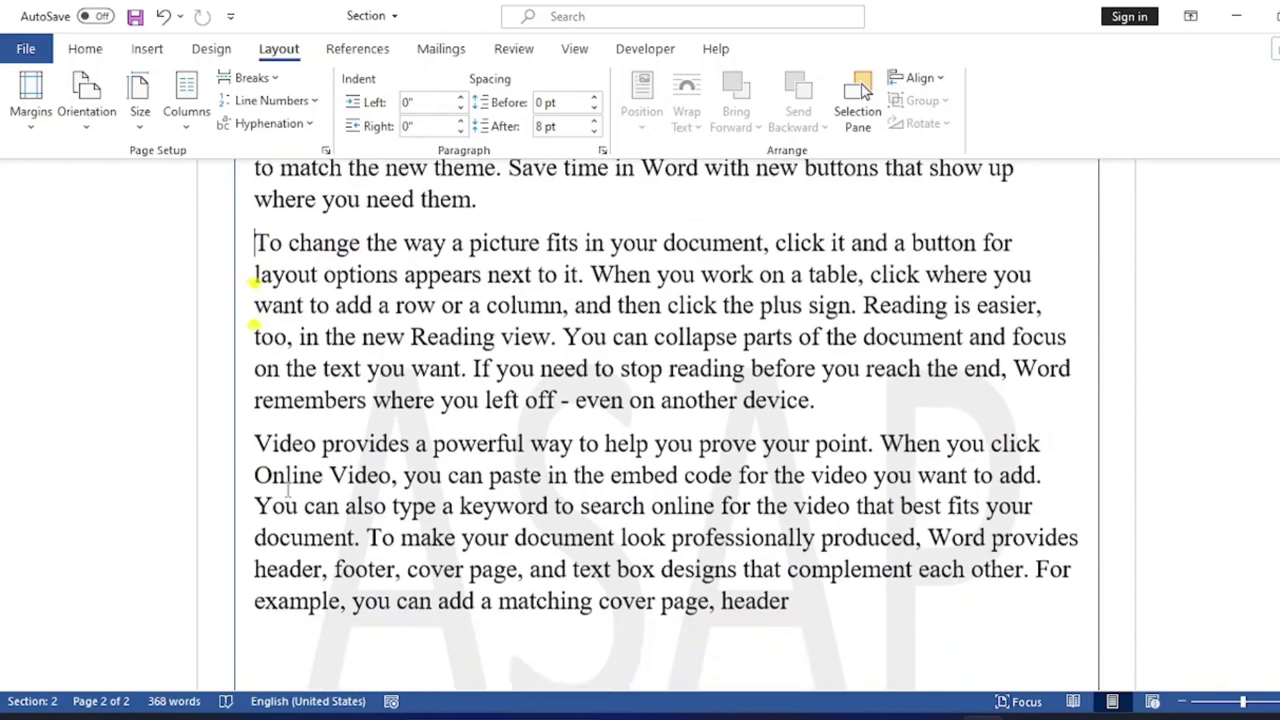
pyautogui.scroll(1, 250, 277)
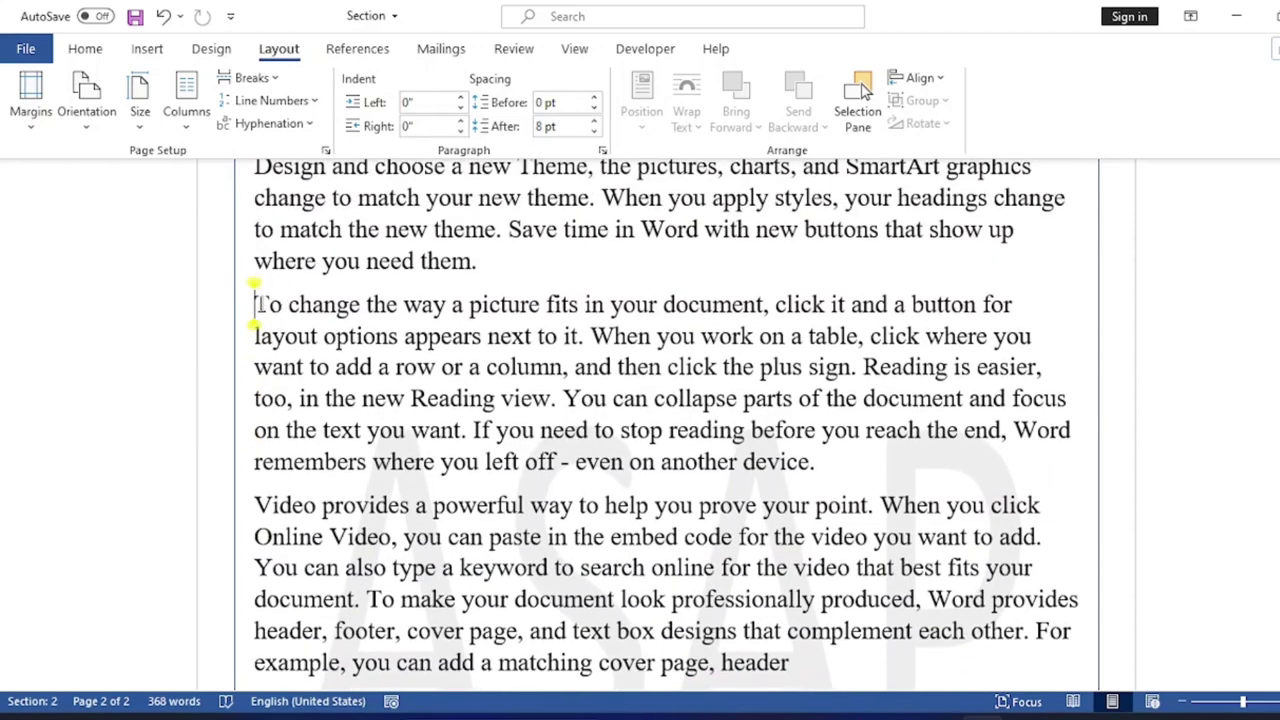
pyautogui.click(248, 77)
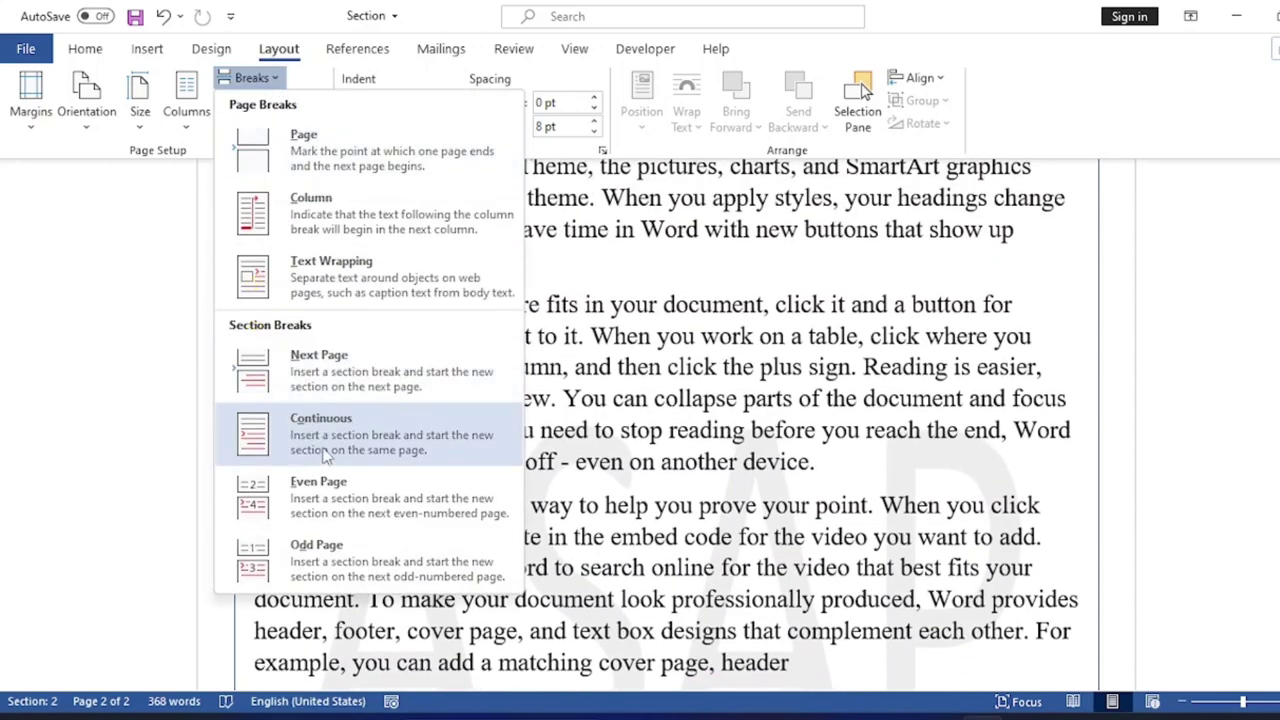
pyautogui.click(352, 458)
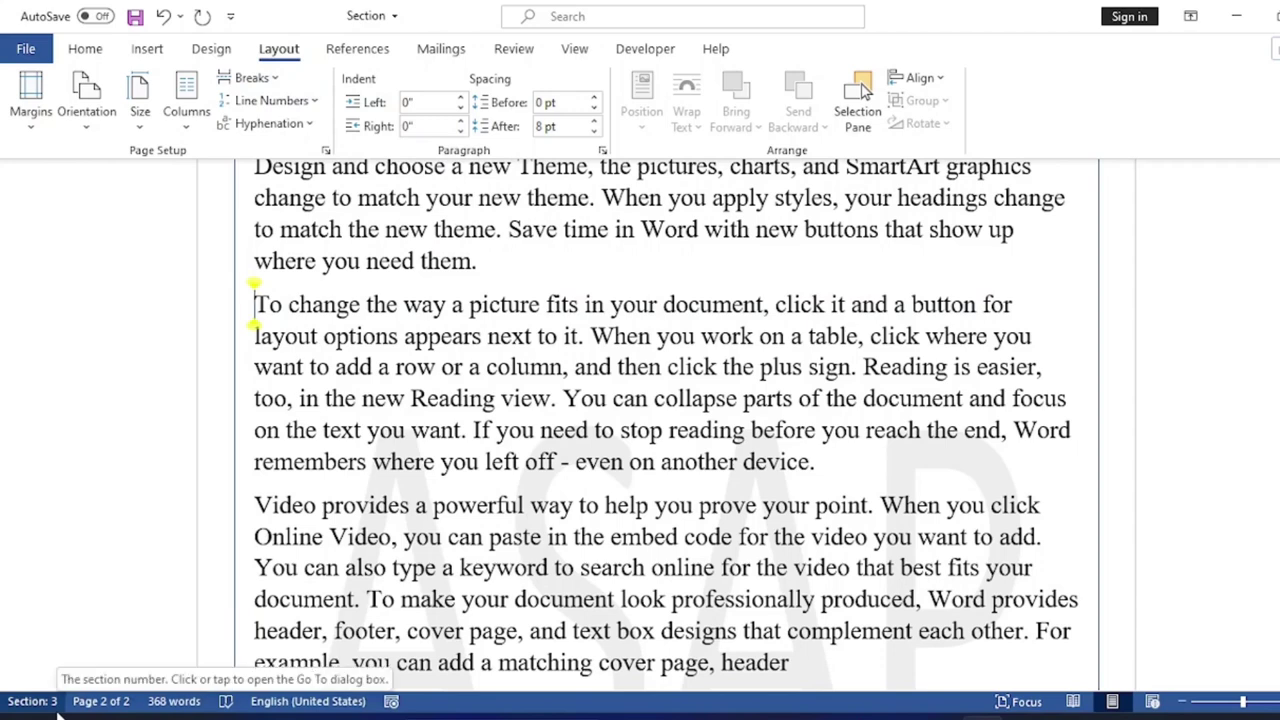
pyautogui.scroll(3, 258, 285)
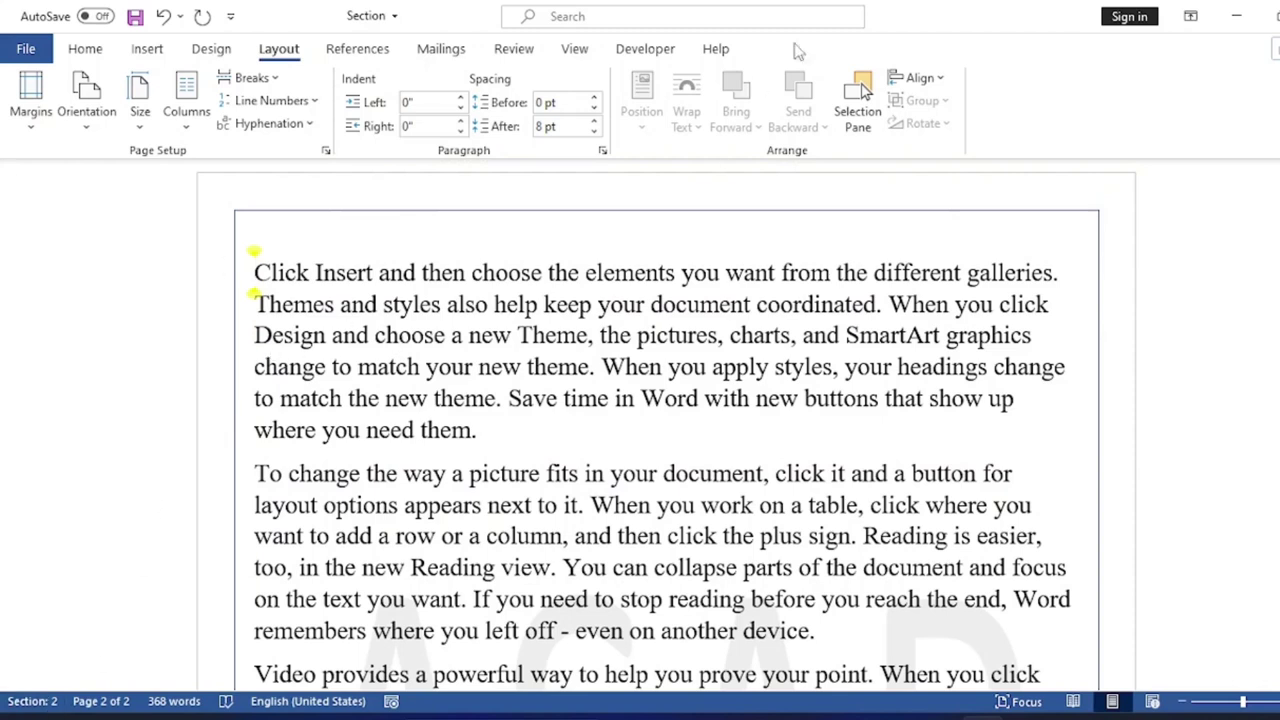
# Step: Turn on Show/Hide paragraph marks on the Home tab to reveal the section breaks
pyautogui.click(85, 49)
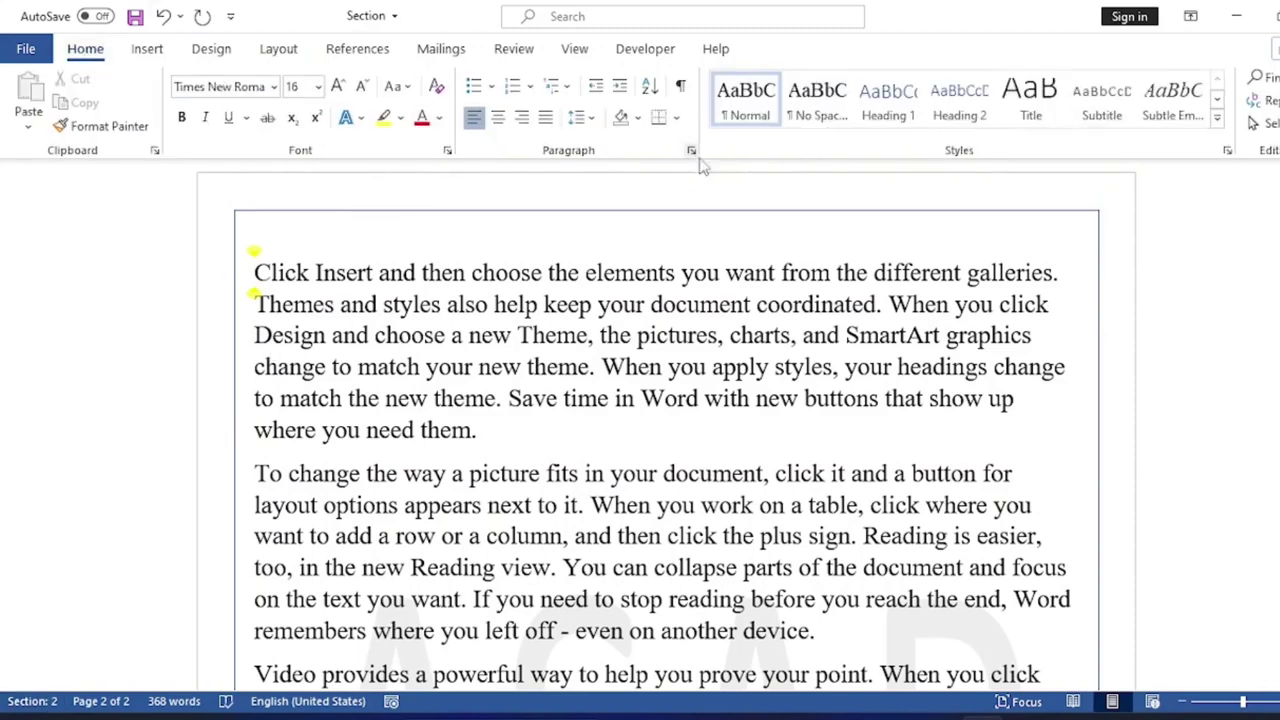
pyautogui.click(682, 92)
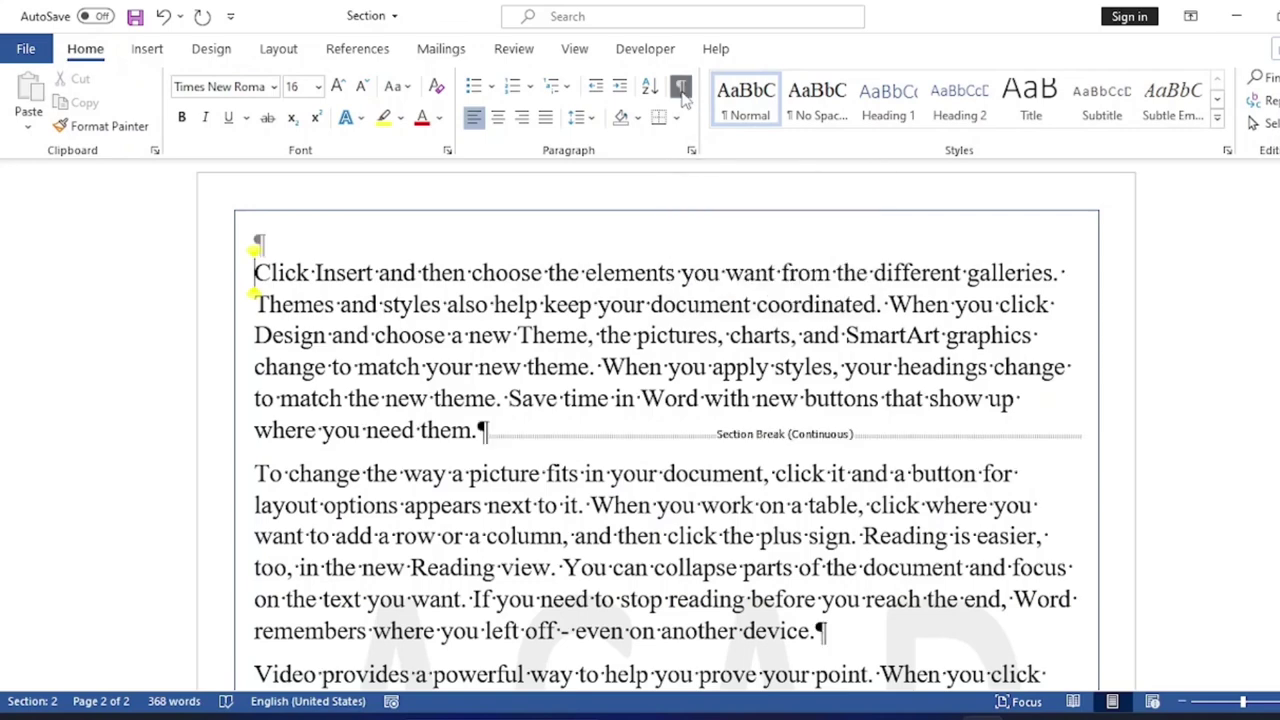
pyautogui.scroll(-3, 866, 537)
pyautogui.scroll(-1, 866, 537)
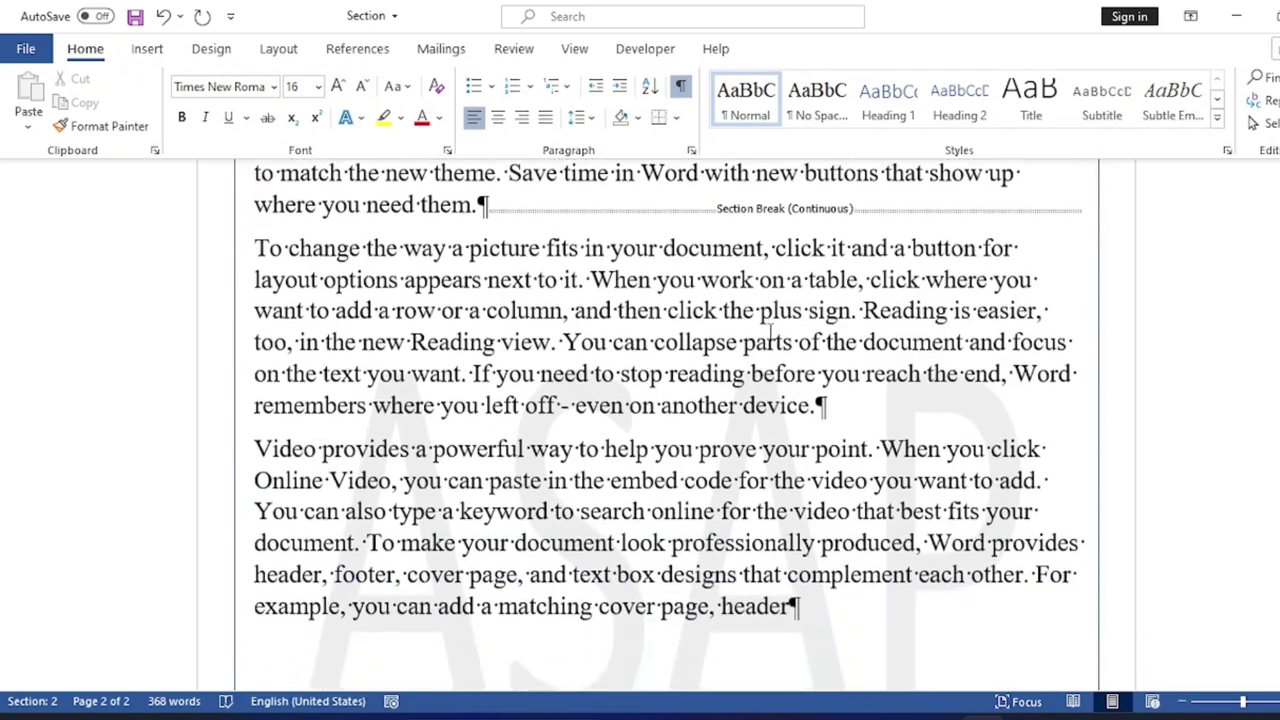
pyautogui.scroll(-4, 784, 218)
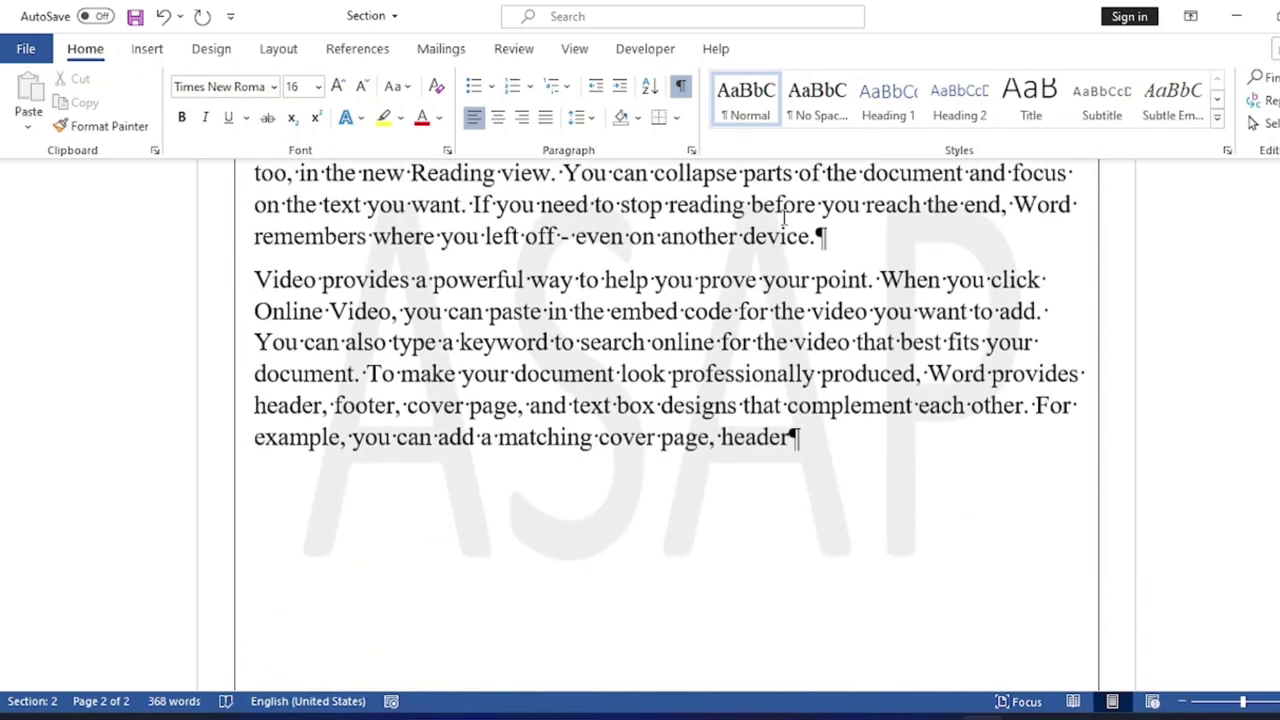
pyautogui.scroll(4, 784, 218)
pyautogui.scroll(1, 770, 300)
pyautogui.scroll(1, 766, 330)
pyautogui.scroll(4, 766, 332)
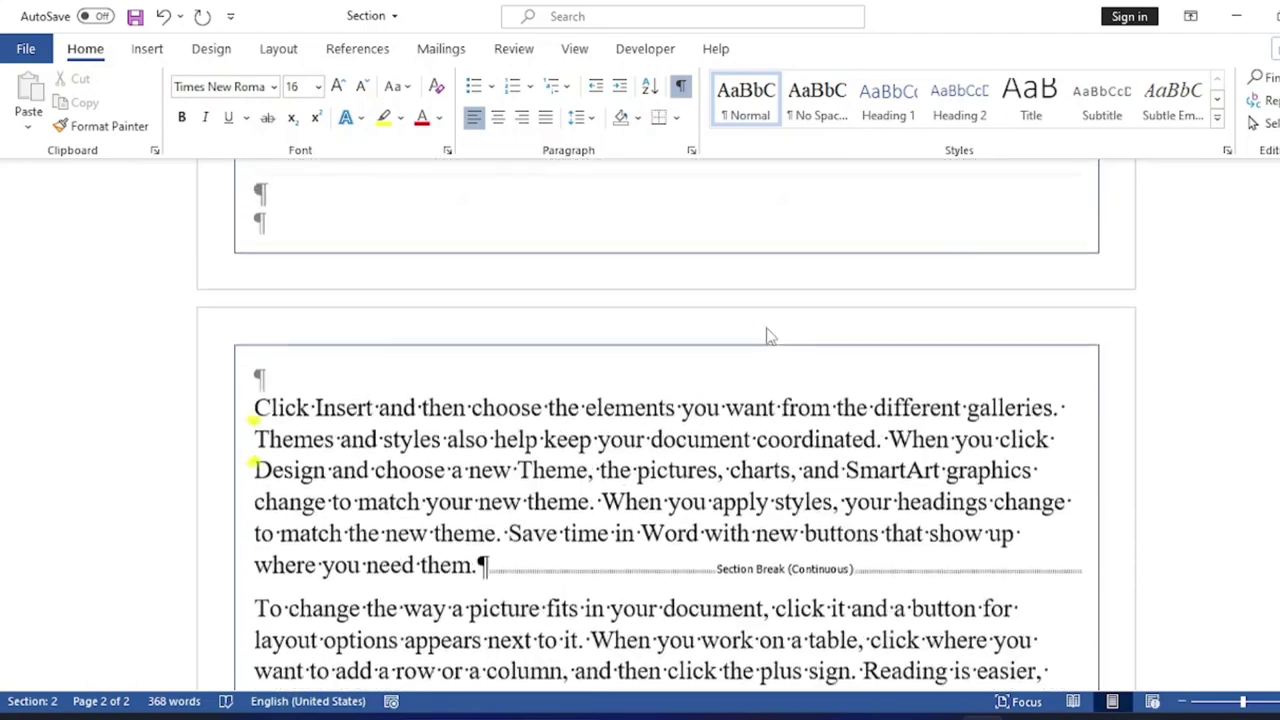
pyautogui.scroll(5, 768, 336)
pyautogui.scroll(4, 768, 345)
pyautogui.scroll(4, 766, 349)
# Step: Check which section the paragraphs around each break, including 'To change', belong to
pyautogui.click(932, 303)
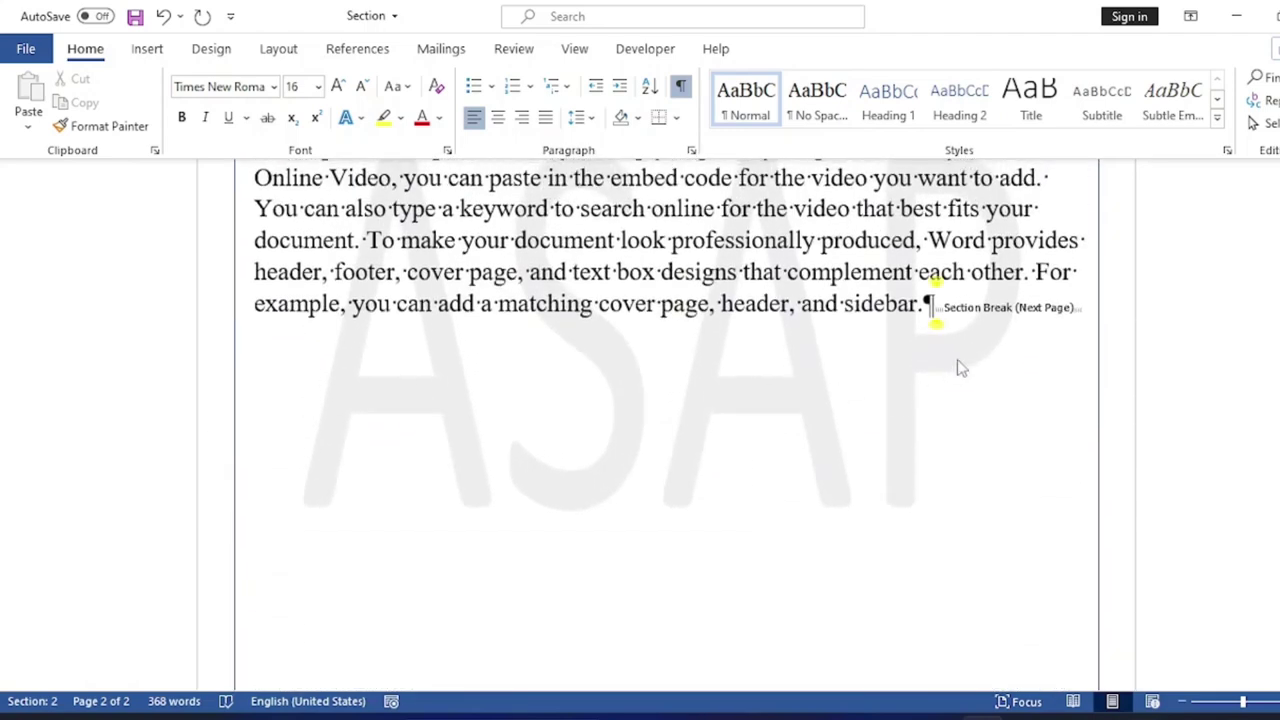
pyautogui.hotkey('ctrl', 'Down')
pyautogui.hotkey('ctrl', 'Down')
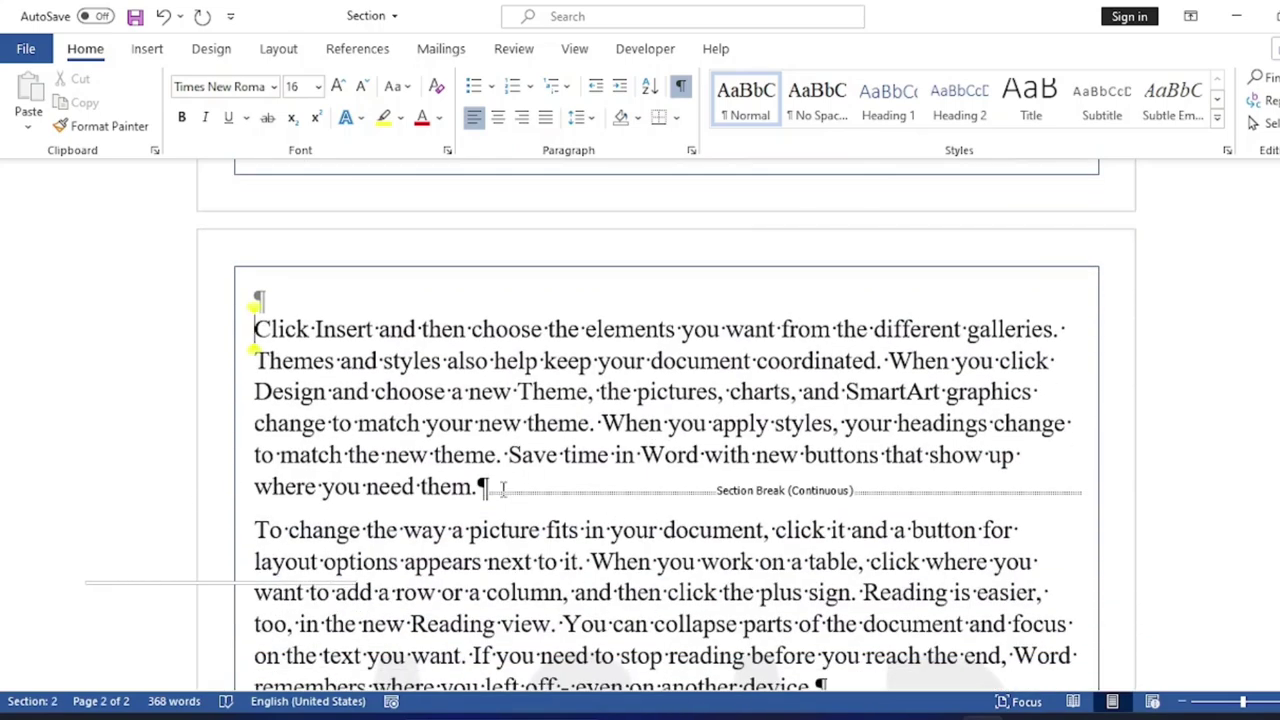
pyautogui.click(487, 487)
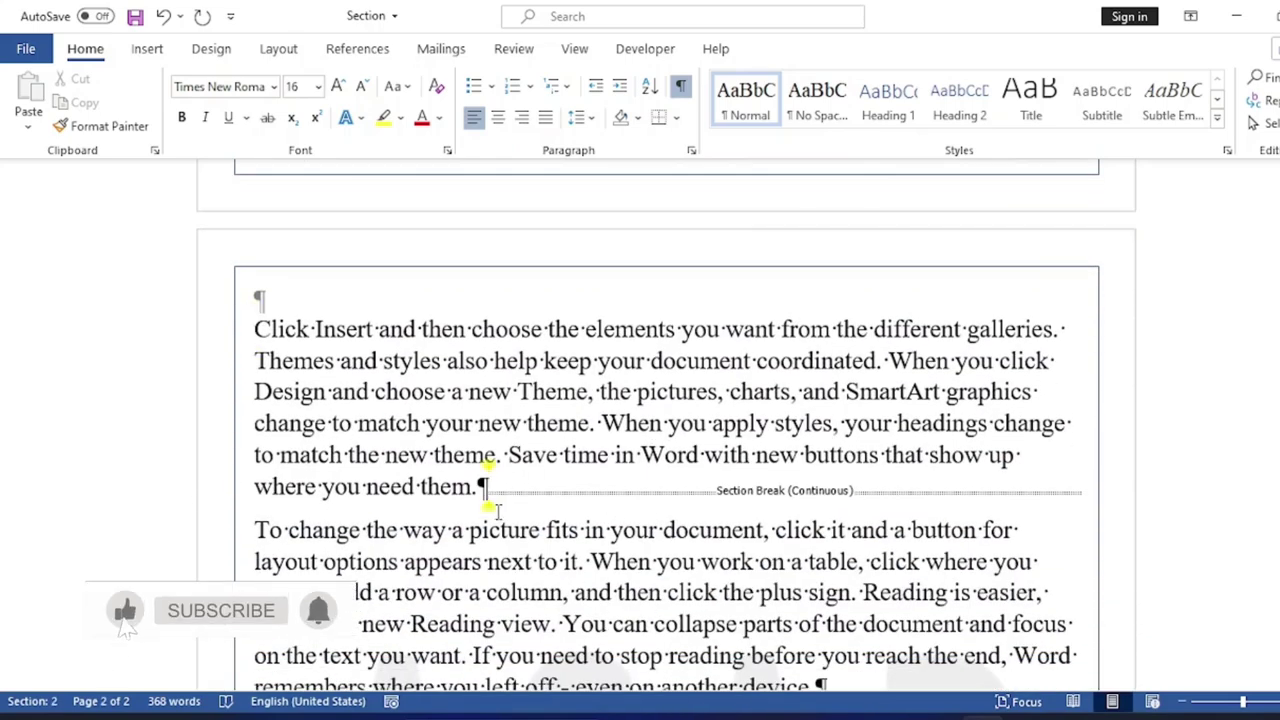
pyautogui.click(258, 530)
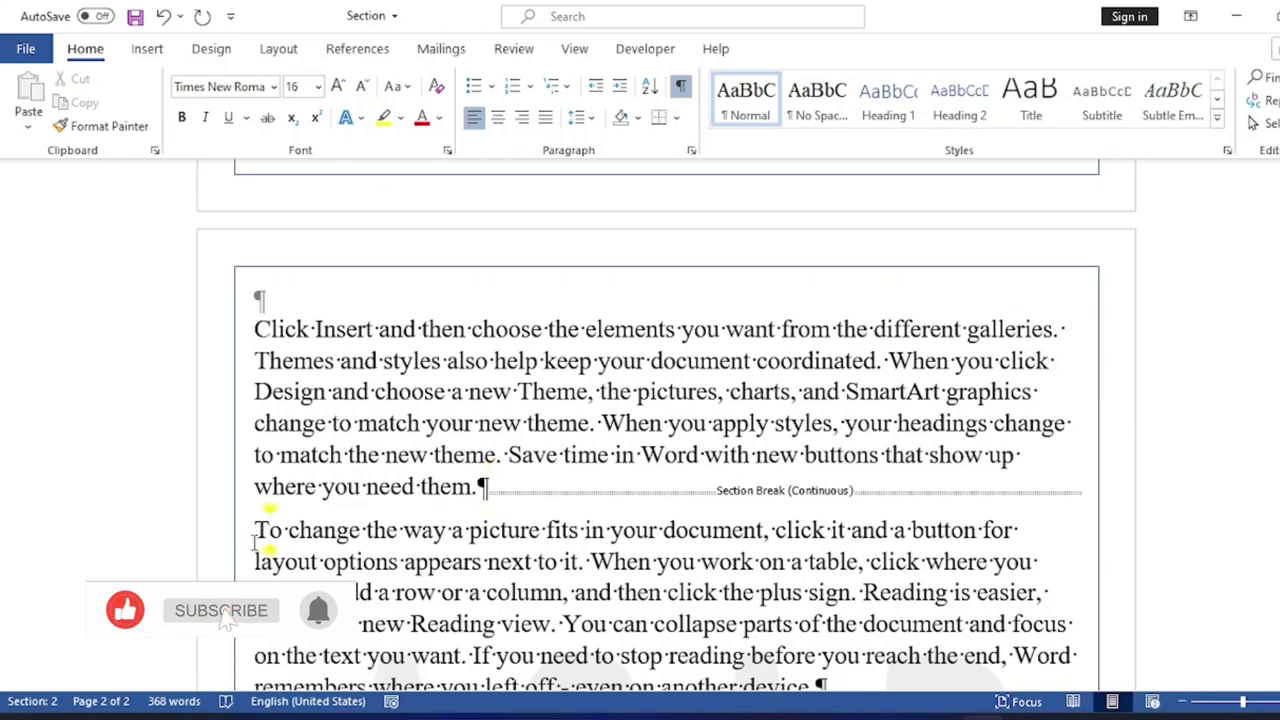
pyautogui.scroll(-2, 523, 581)
pyautogui.scroll(-5, 523, 581)
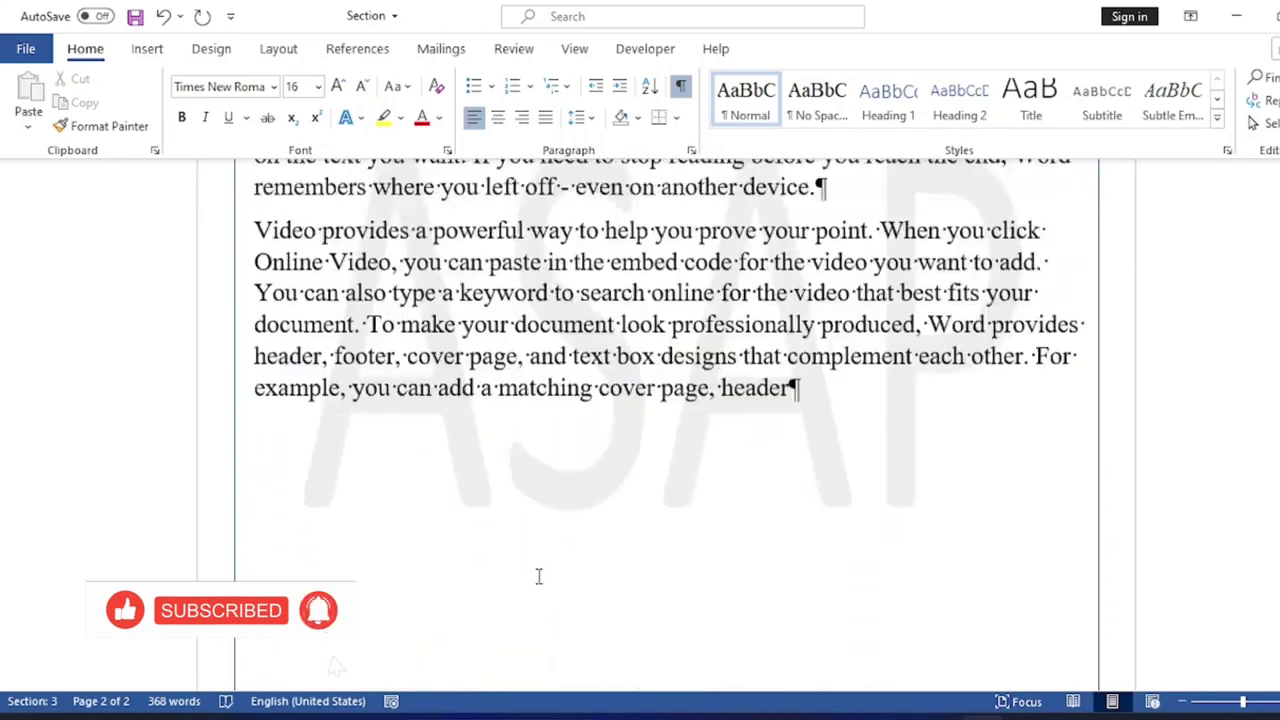
pyautogui.scroll(5, 534, 577)
pyautogui.scroll(6, 534, 577)
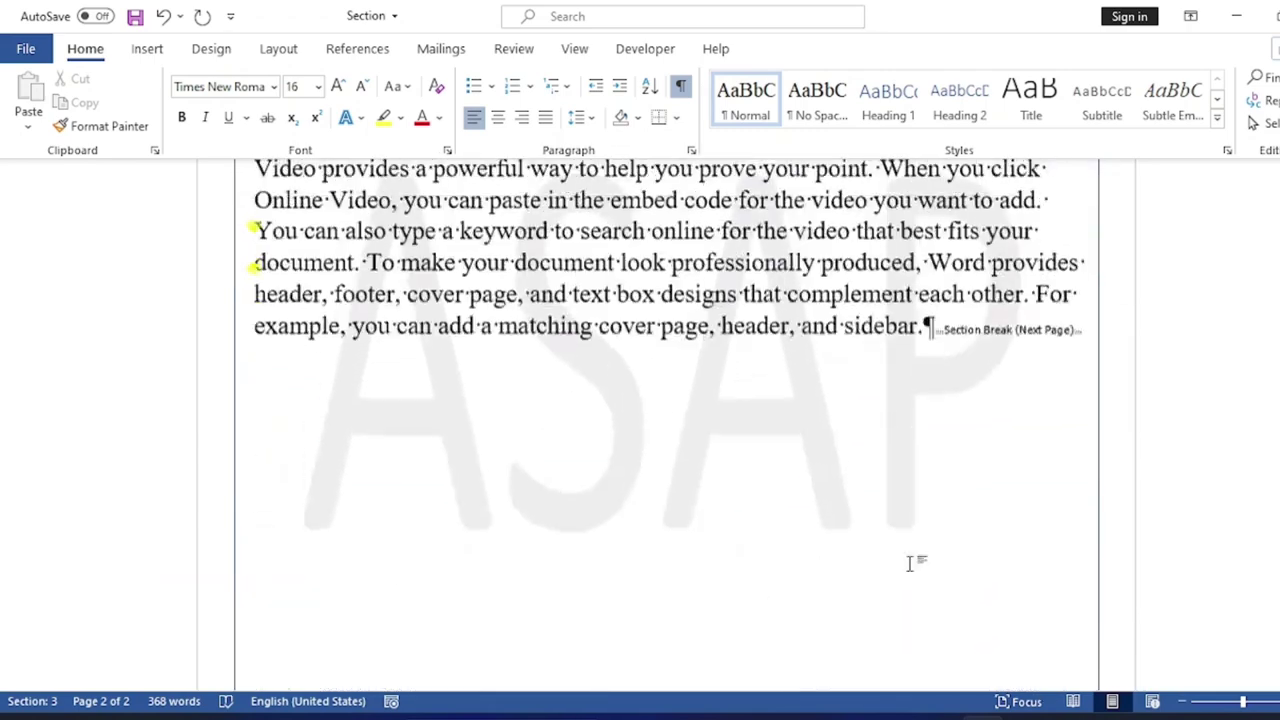
pyautogui.scroll(2, 914, 563)
pyautogui.scroll(5, 845, 441)
pyautogui.scroll(-3, 845, 441)
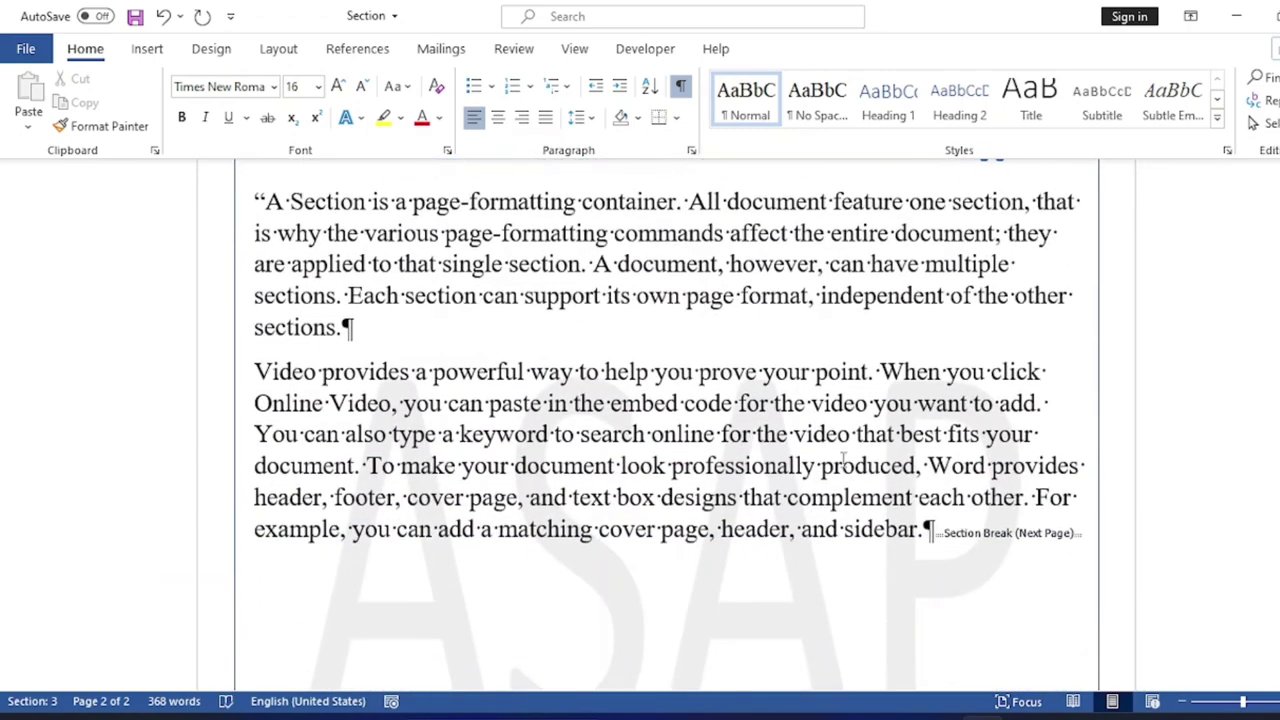
pyautogui.scroll(-3, 751, 543)
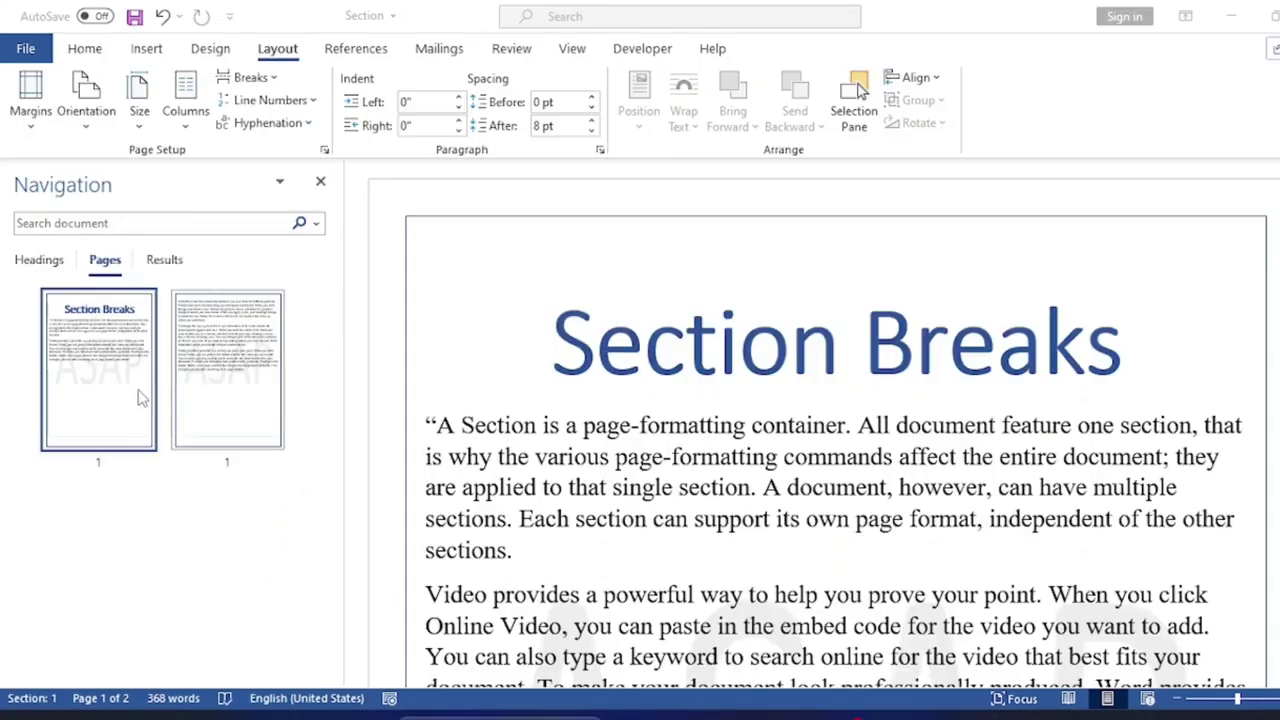
# Step: Jump to page 2 via its thumbnail, place the caret at its start, and close the Navigation pane
pyautogui.click(229, 384)
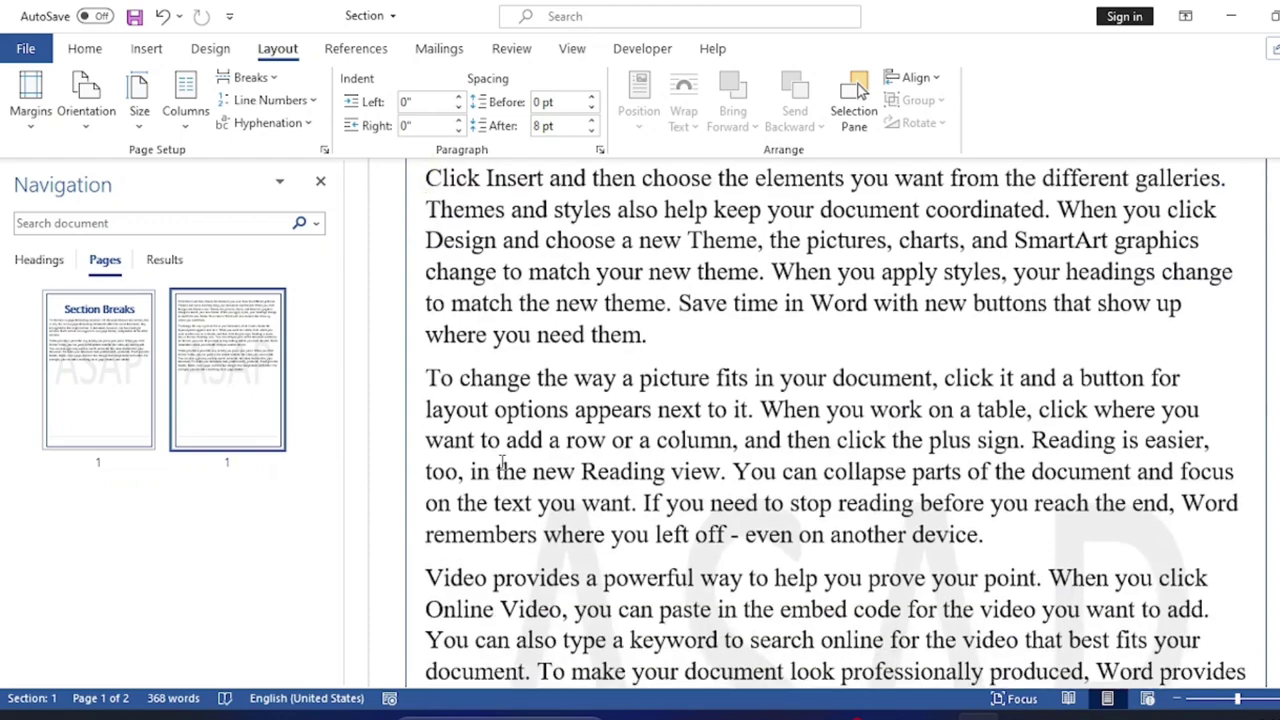
pyautogui.click(125, 408)
pyautogui.click(222, 388)
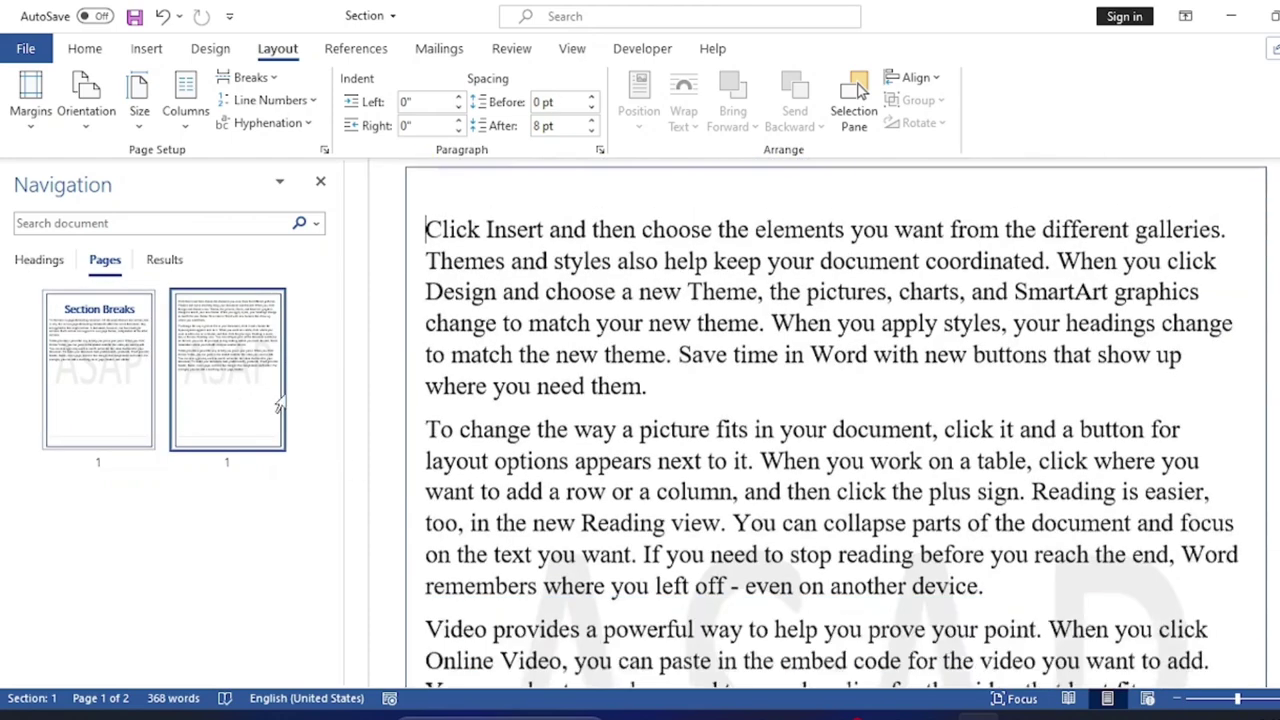
pyautogui.scroll(-1, 381, 436)
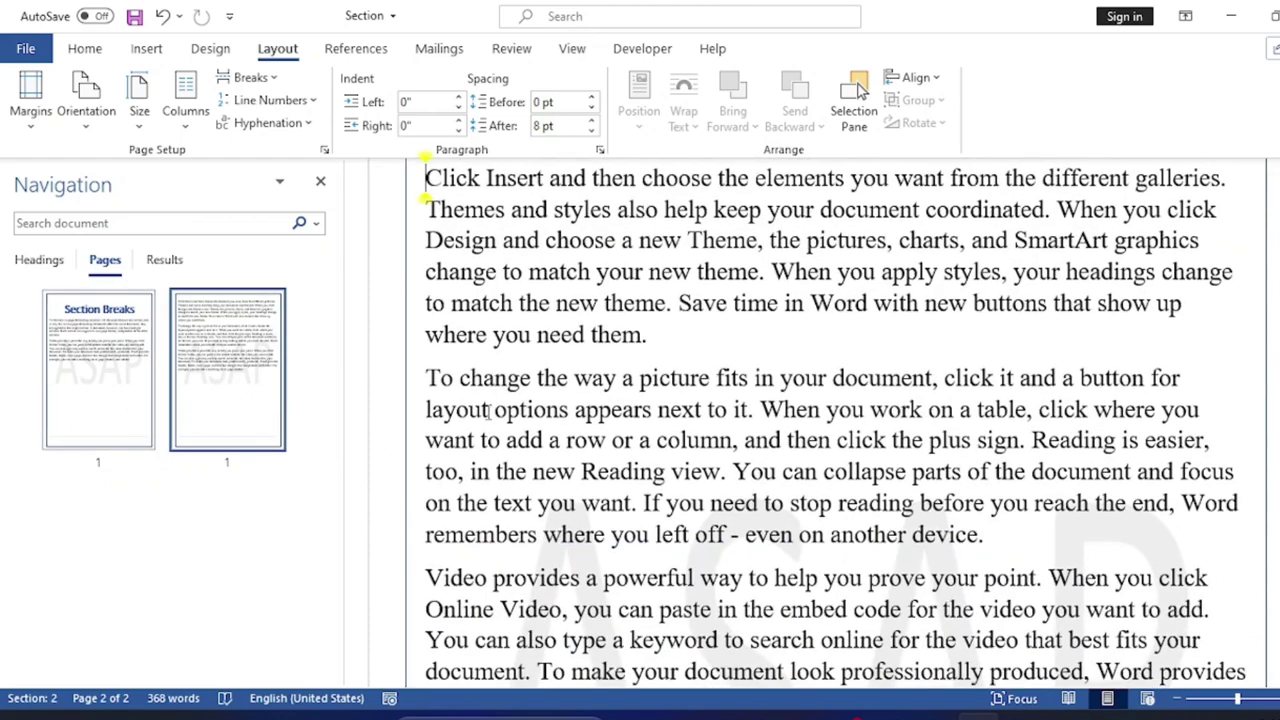
pyautogui.click(86, 105)
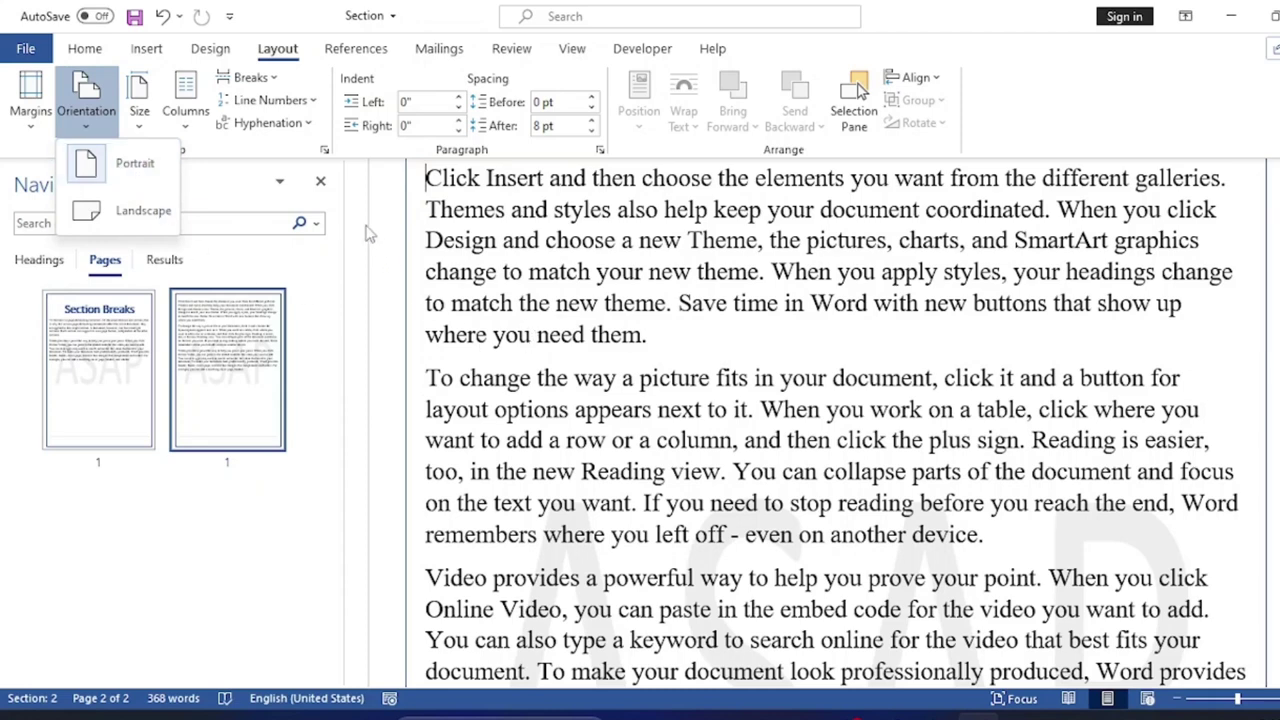
pyautogui.click(425, 178)
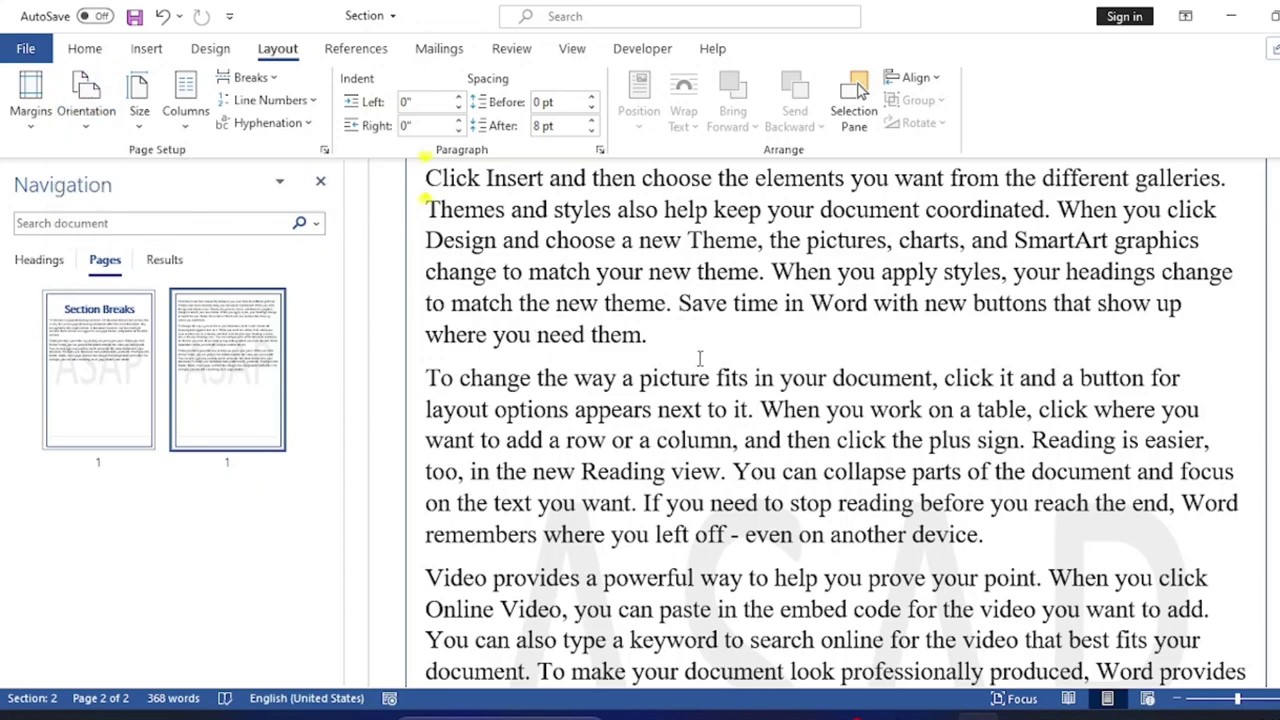
pyautogui.click(320, 180)
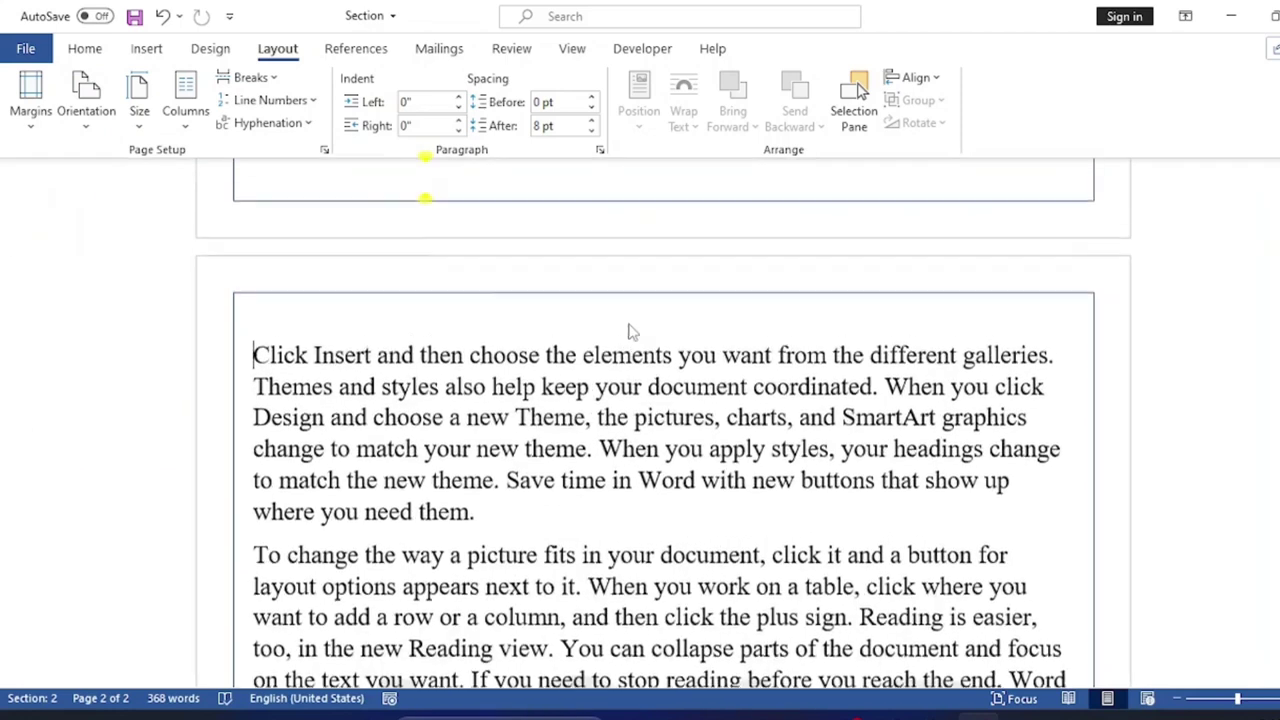
# Step: In Page Setup's Margins tab, choose Landscape and set Apply to 'This section'
pyautogui.scroll(3, 630, 332)
pyautogui.scroll(-2, 322, 487)
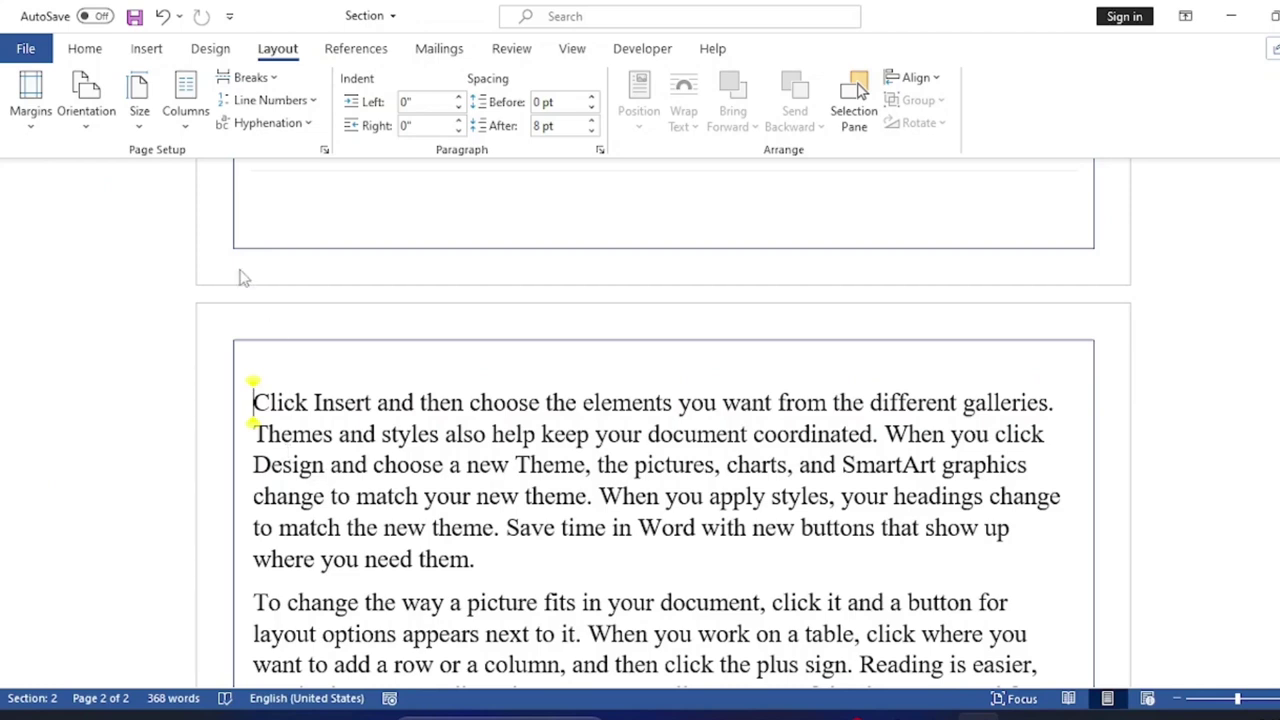
pyautogui.click(323, 150)
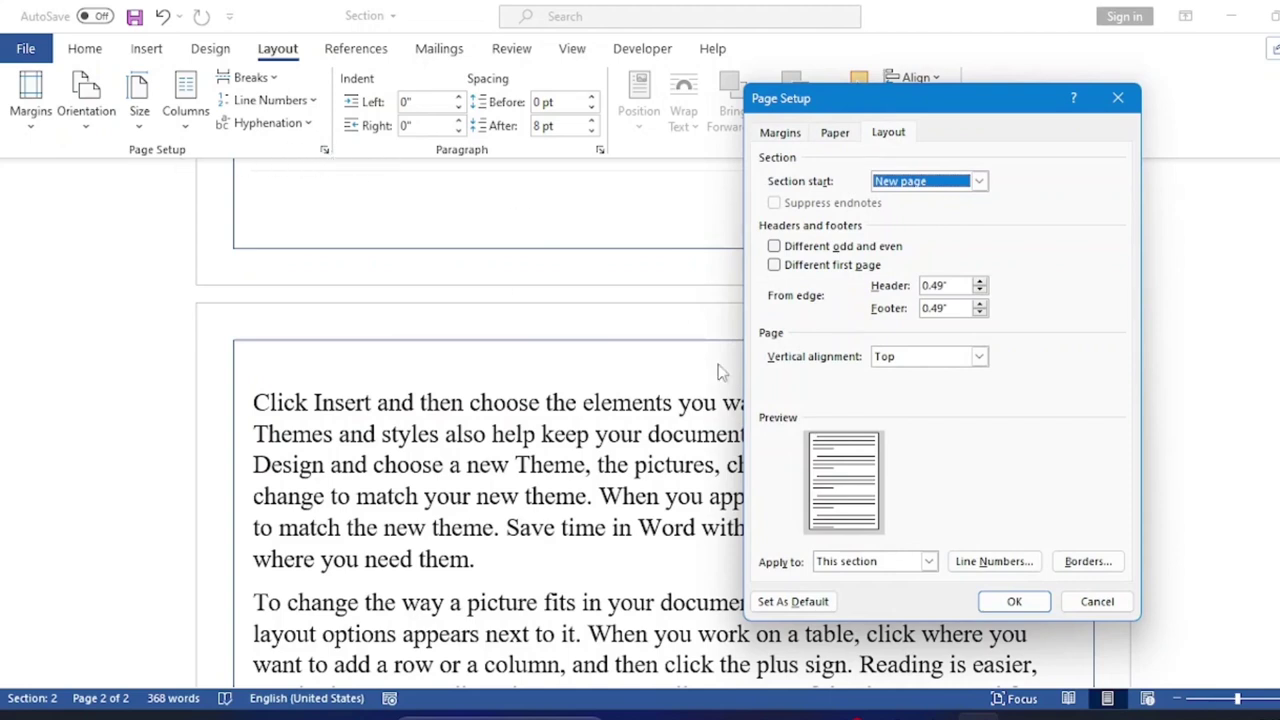
pyautogui.click(837, 135)
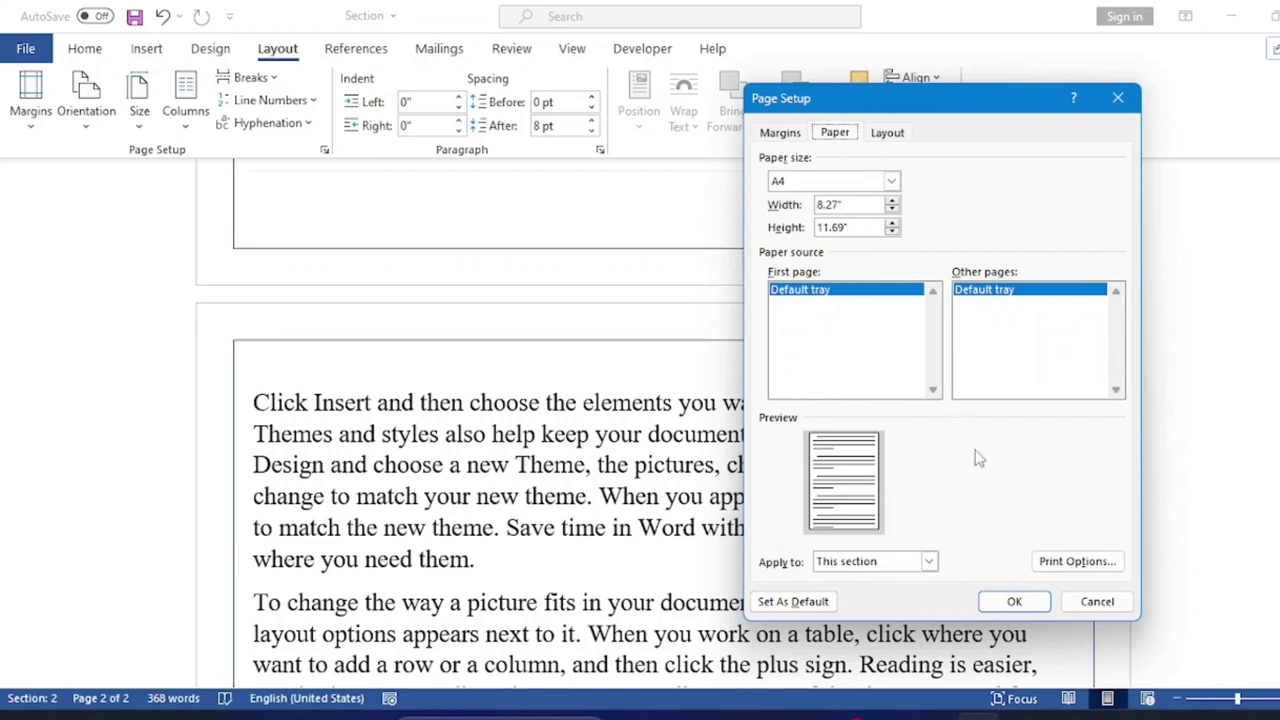
pyautogui.click(794, 136)
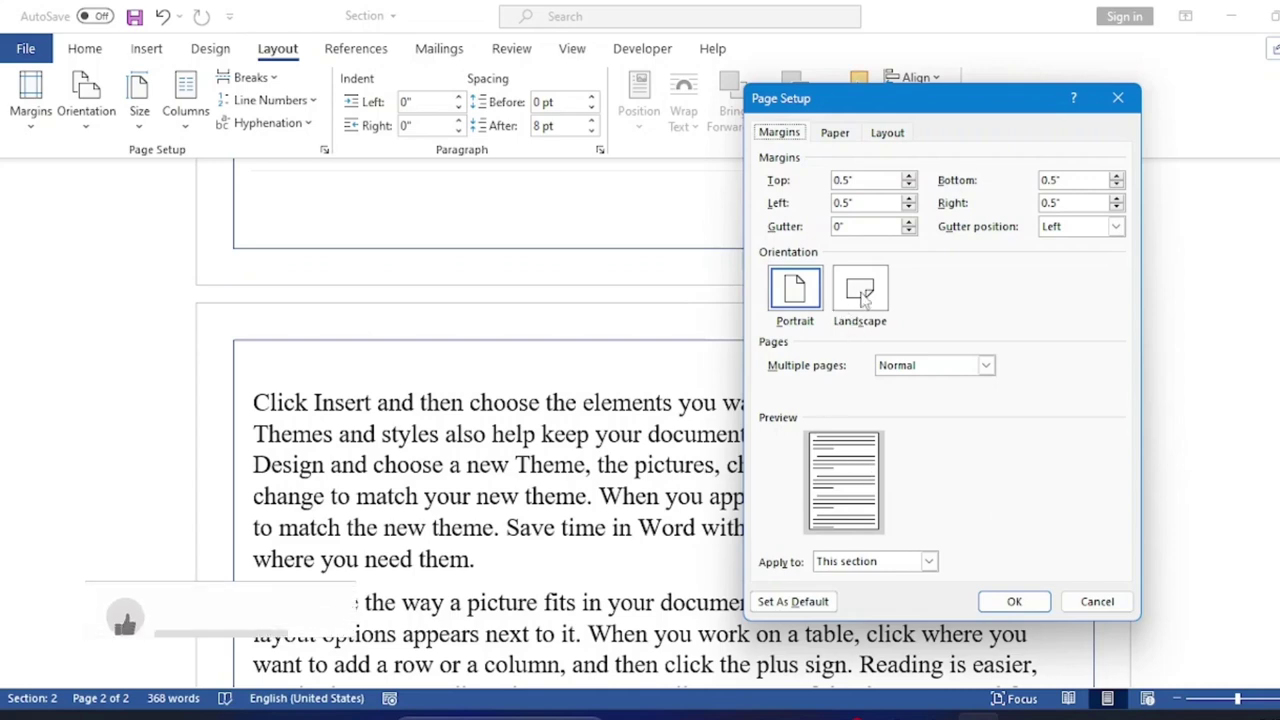
pyautogui.click(864, 294)
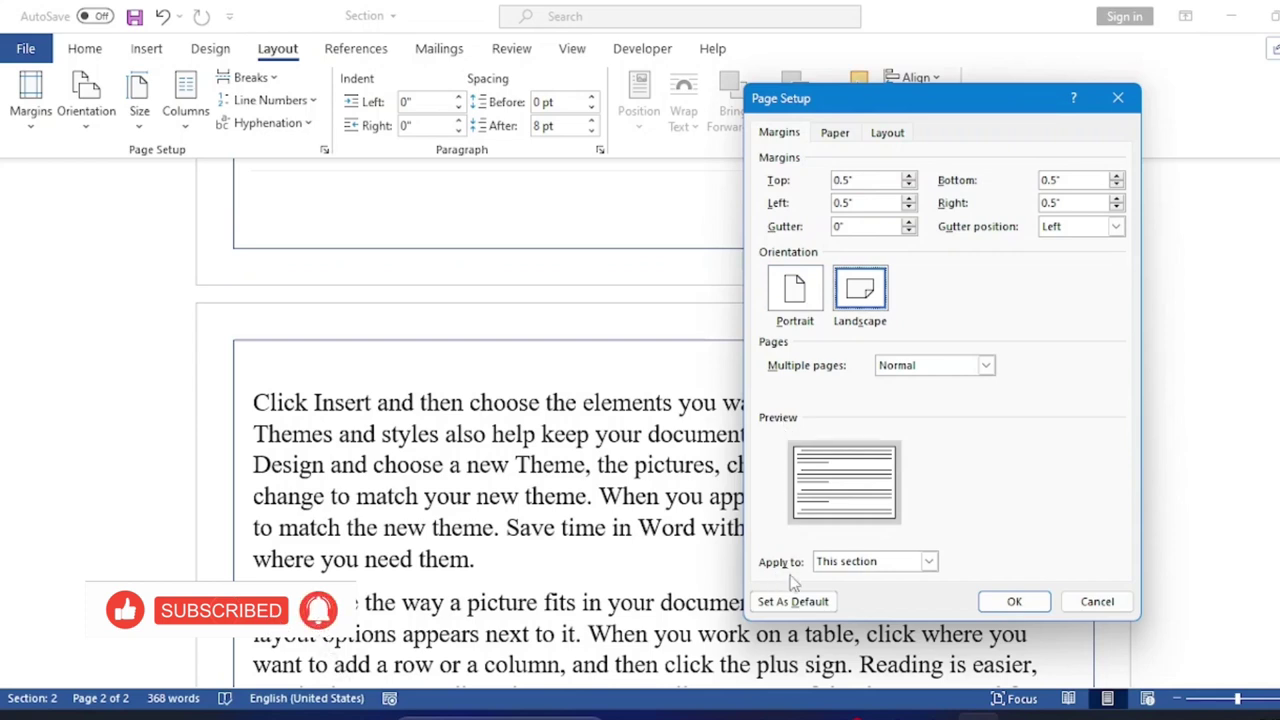
pyautogui.click(928, 561)
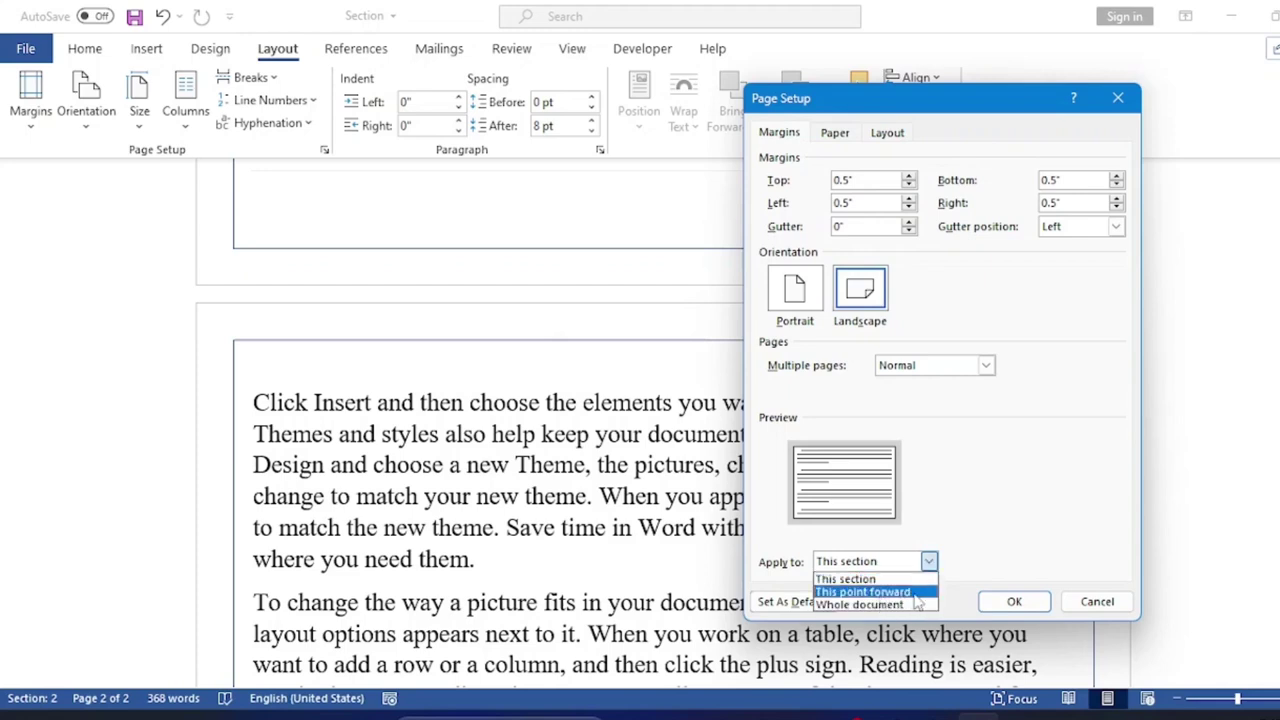
pyautogui.click(1010, 560)
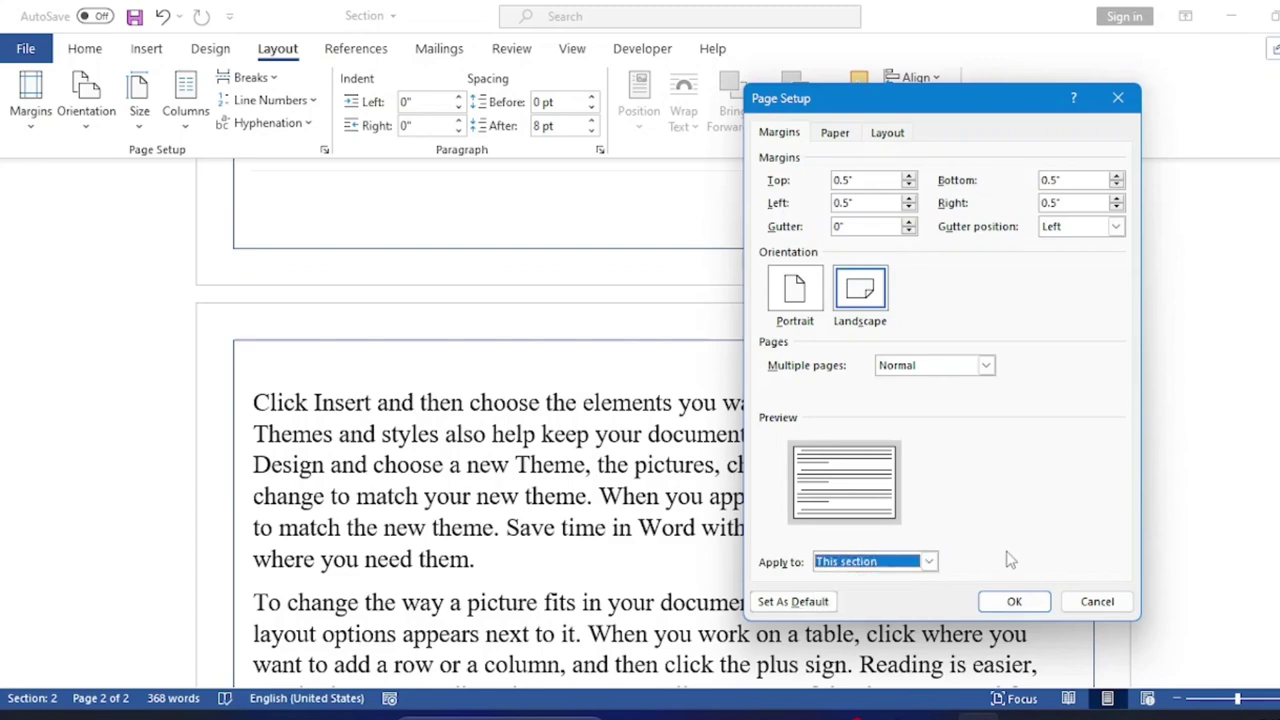
# Step: Apply the landscape setting and scroll to section 2's 'Click Insert' paragraph on page 2
pyautogui.click(1016, 603)
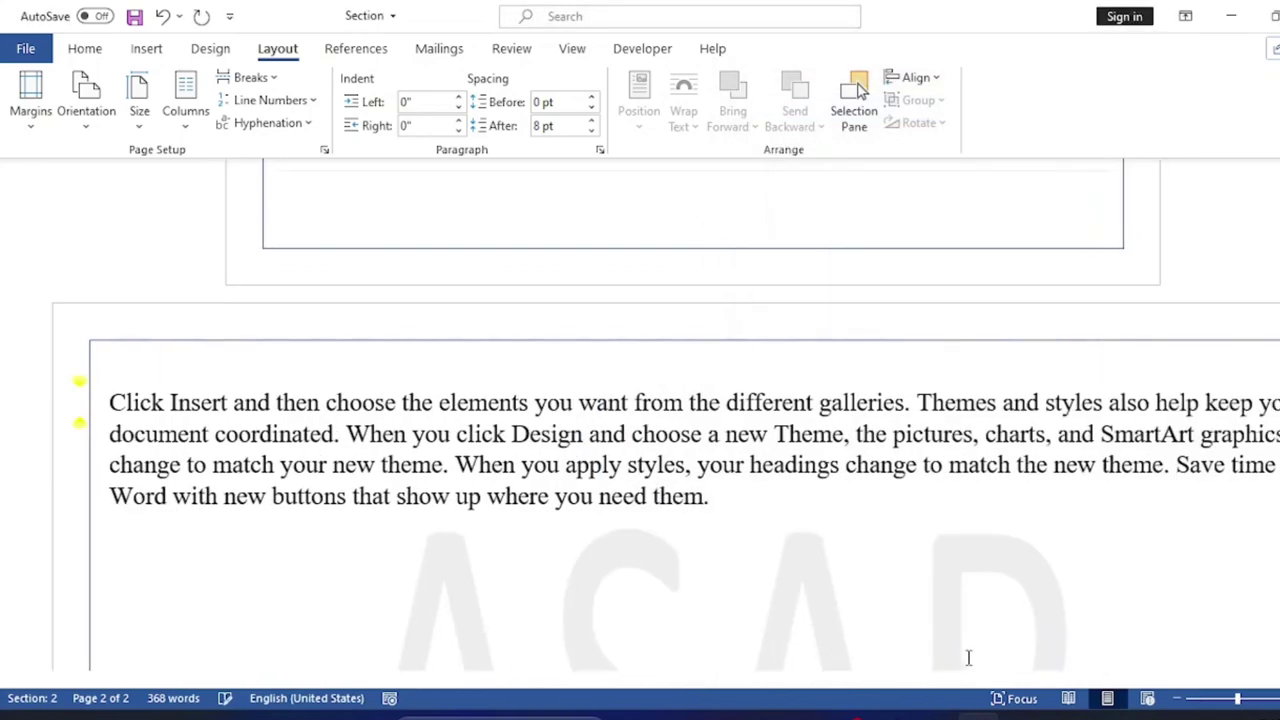
pyautogui.scroll(-3, 668, 487)
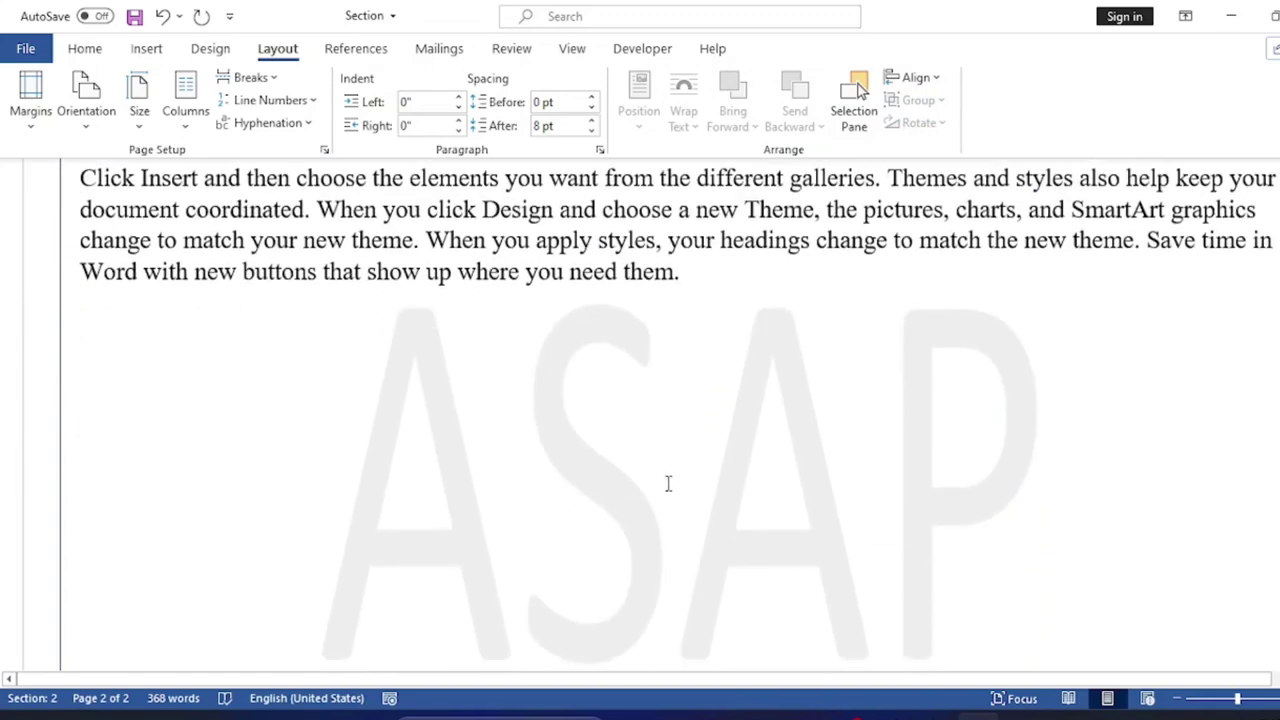
pyautogui.scroll(-3, 668, 487)
pyautogui.scroll(-2, 670, 488)
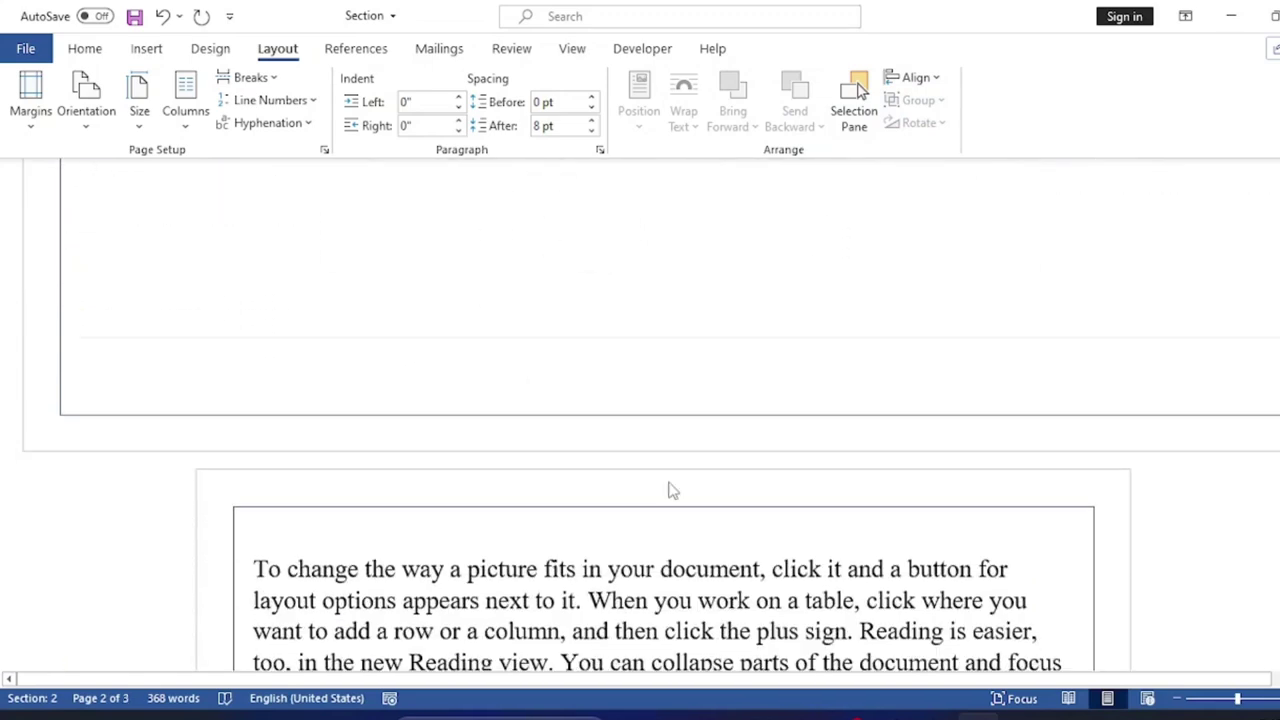
pyautogui.scroll(-2, 672, 490)
pyautogui.scroll(-3, 700, 492)
pyautogui.scroll(-2, 778, 495)
pyautogui.scroll(-3, 778, 495)
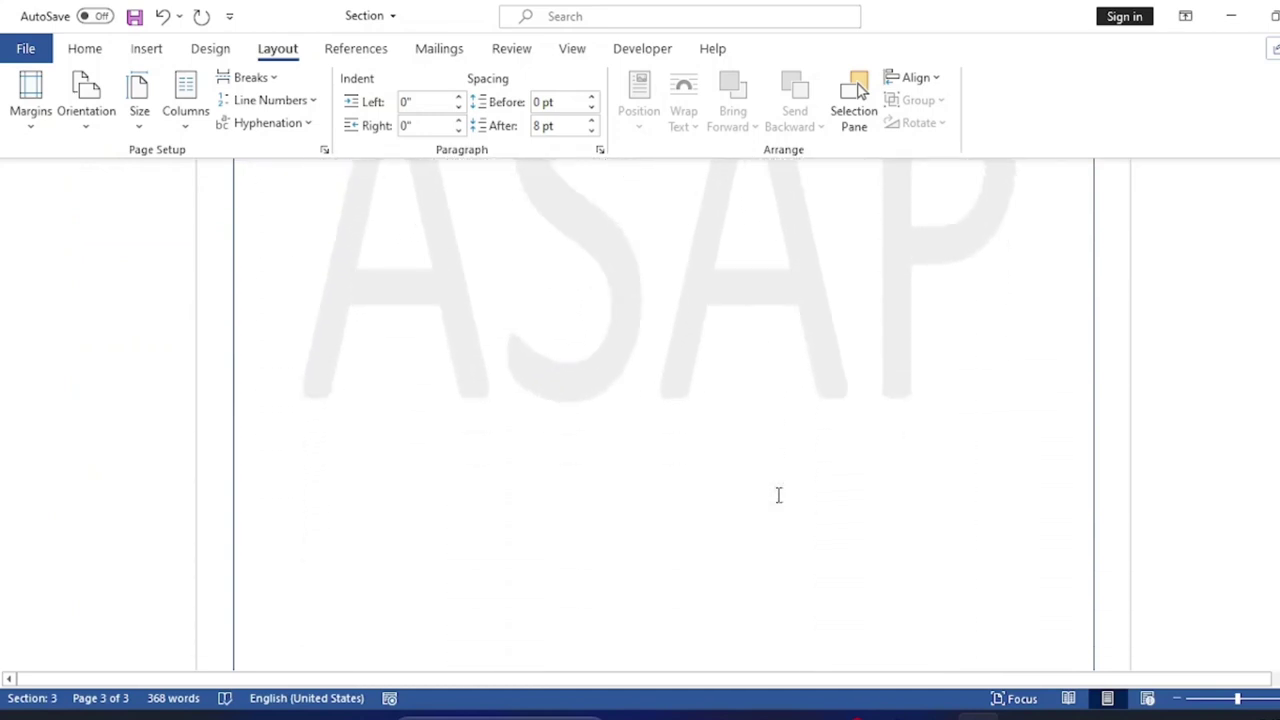
pyautogui.scroll(-3, 778, 495)
pyautogui.scroll(-1, 778, 495)
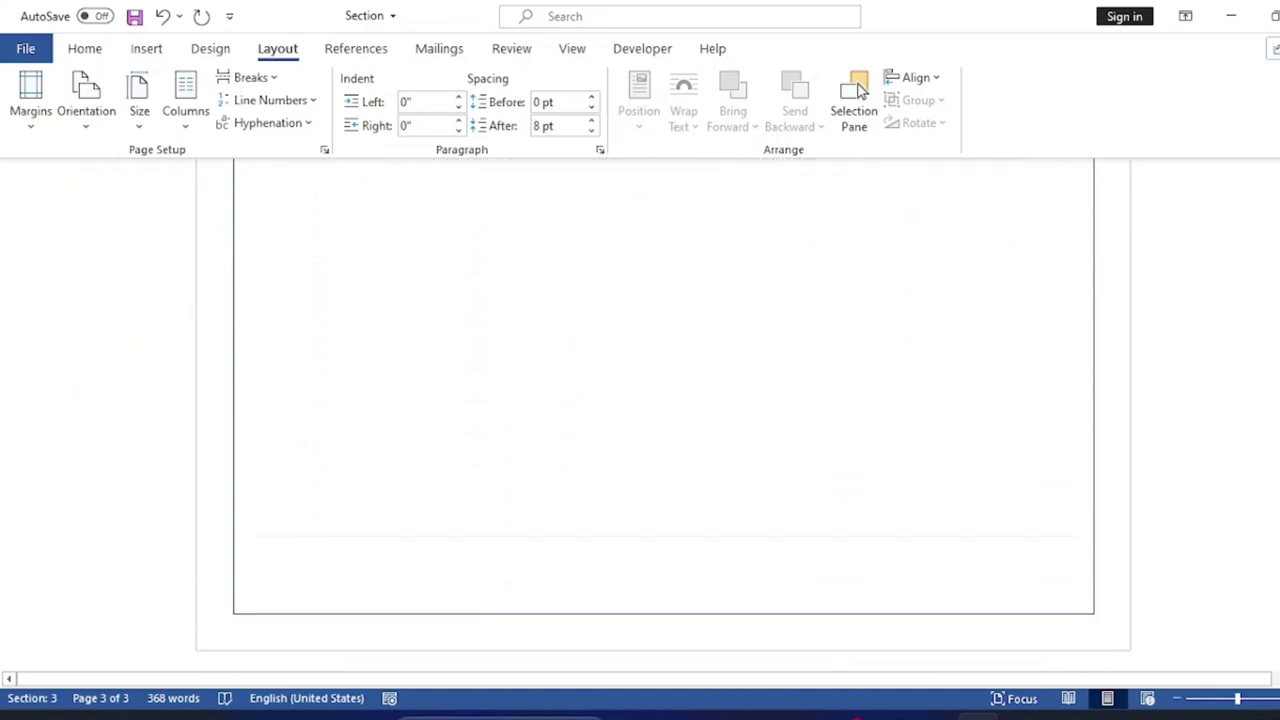
pyautogui.scroll(5, 663, 400)
pyautogui.scroll(3, 663, 400)
pyautogui.scroll(3, 663, 400)
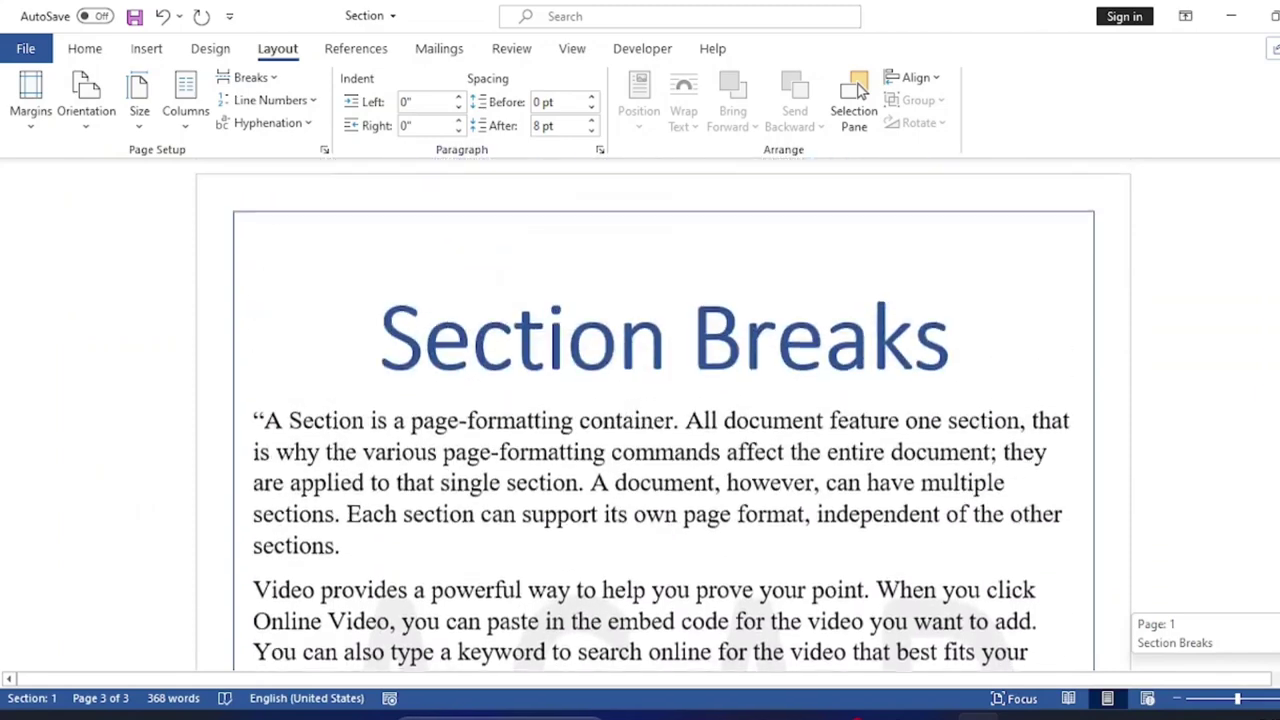
pyautogui.scroll(-10, 615, 430)
pyautogui.scroll(-1, 615, 430)
pyautogui.scroll(2, 615, 430)
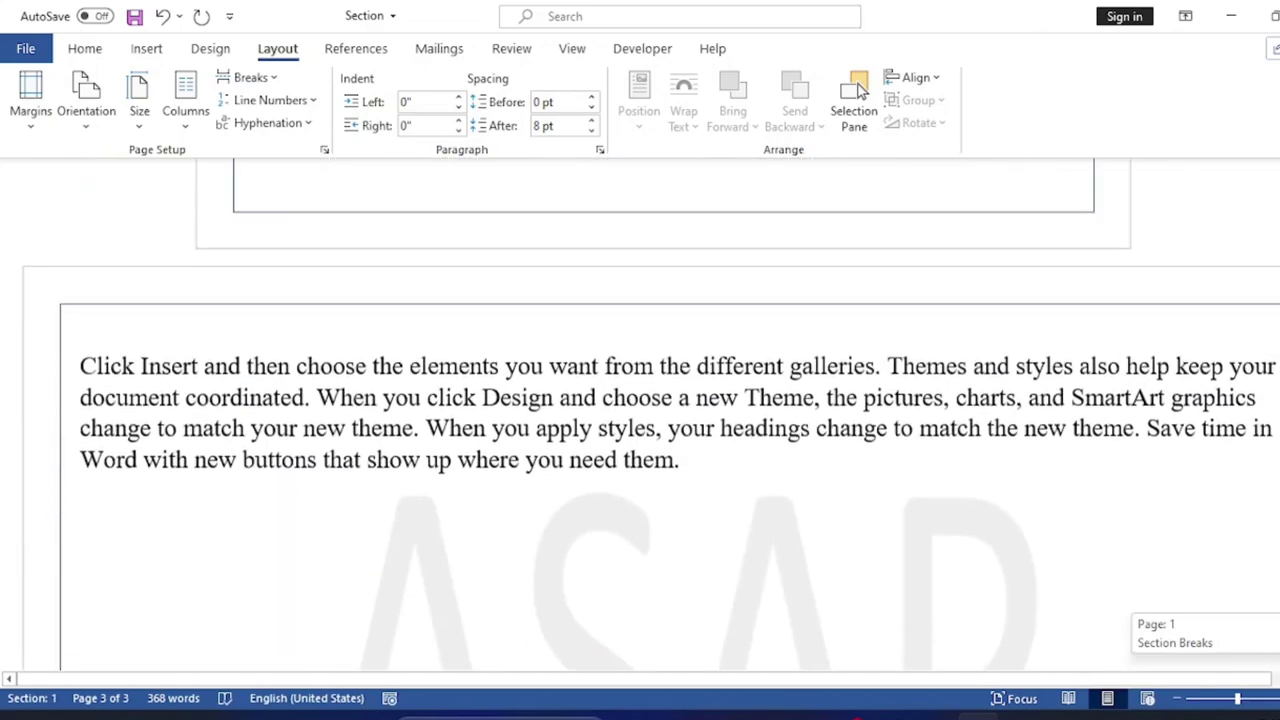
pyautogui.scroll(1, 615, 430)
pyautogui.scroll(-3, 615, 430)
pyautogui.scroll(-3, 643, 449)
pyautogui.scroll(-2, 677, 460)
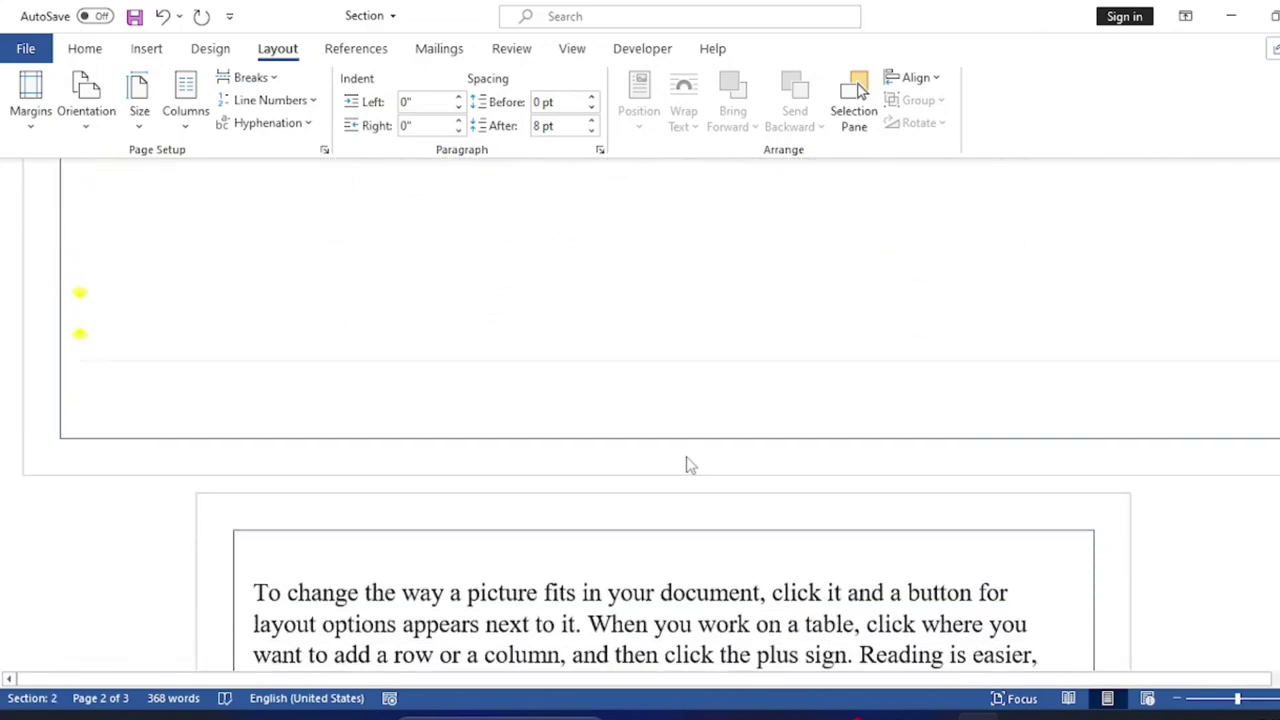
pyautogui.scroll(2, 703, 458)
pyautogui.scroll(3, 703, 458)
pyautogui.scroll(3, 697, 451)
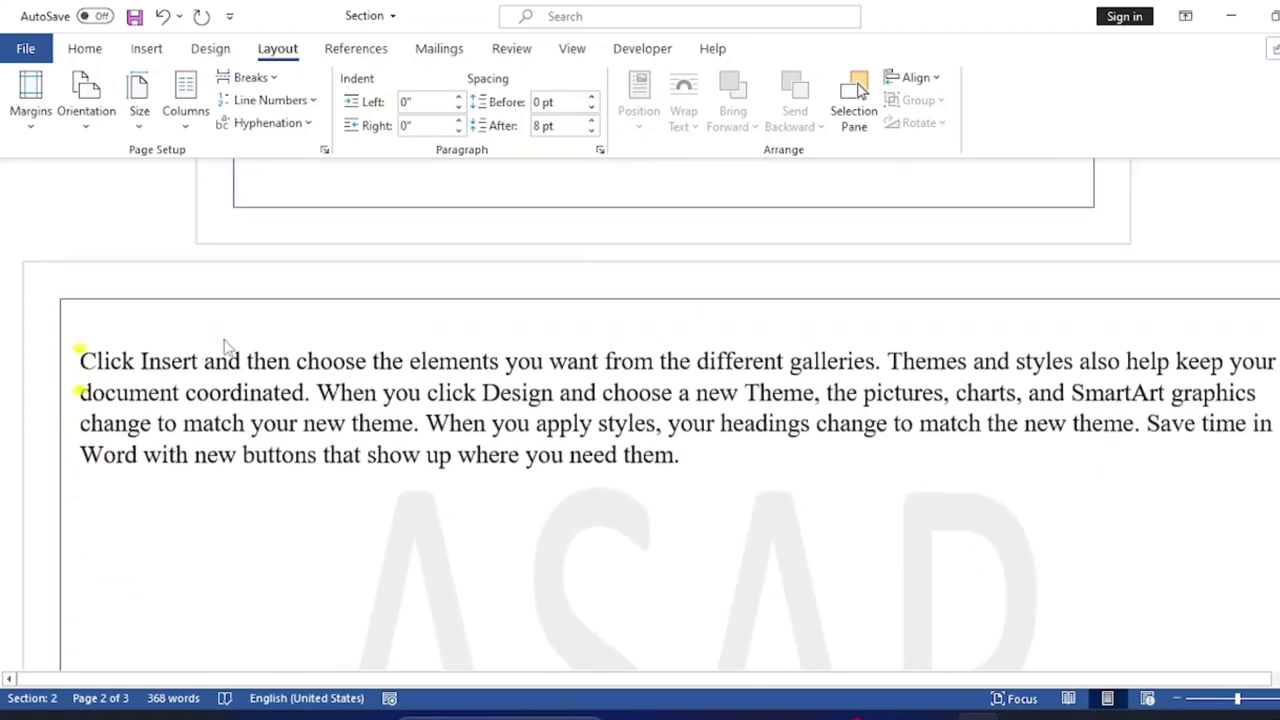
pyautogui.scroll(-3, 703, 448)
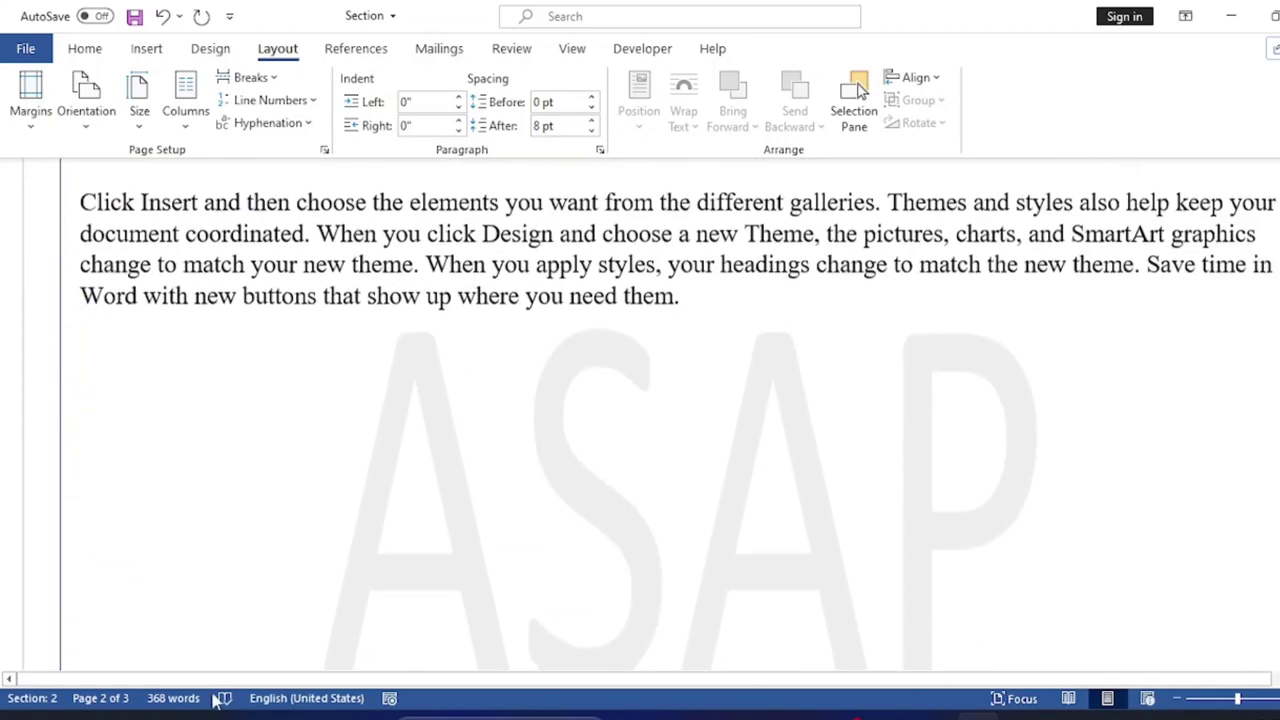
# Step: Show page thumbnails and browse pages 2 and 3, ending on the landscape page 2
pyautogui.click(105, 700)
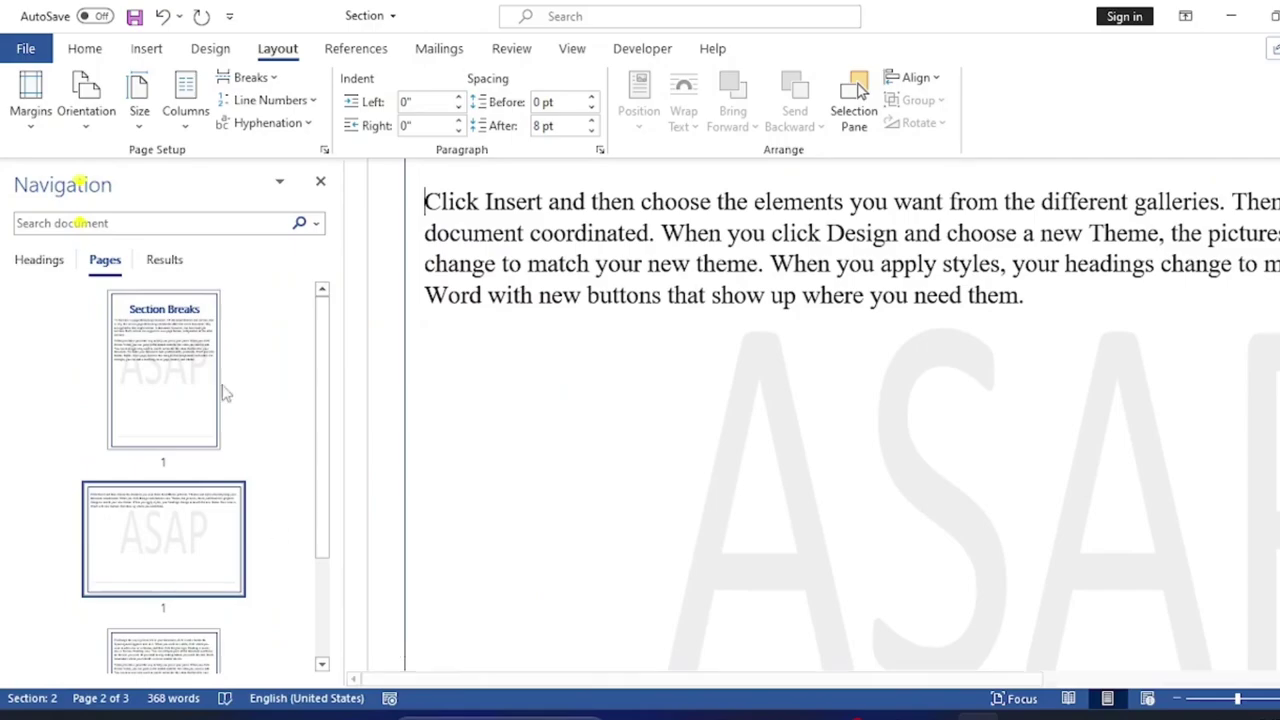
pyautogui.click(200, 580)
pyautogui.scroll(-2, 200, 600)
pyautogui.click(200, 606)
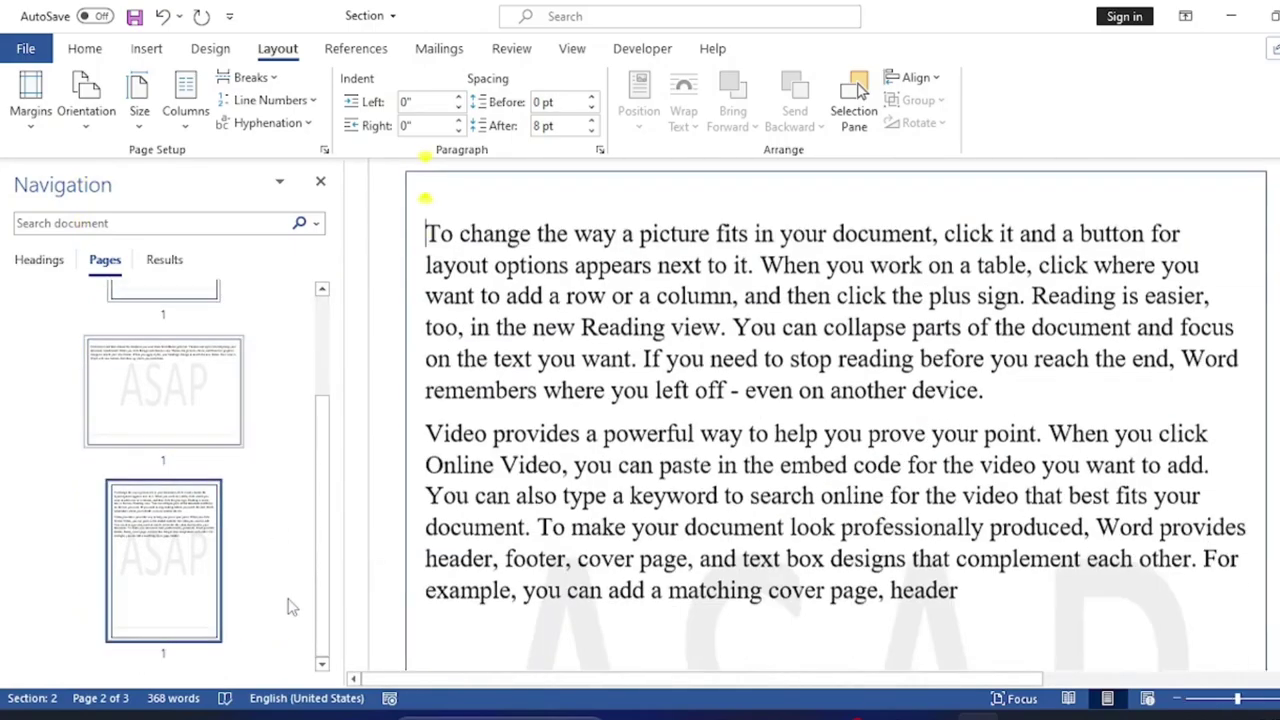
pyautogui.scroll(3, 649, 597)
pyautogui.scroll(5, 620, 600)
pyautogui.scroll(5, 563, 603)
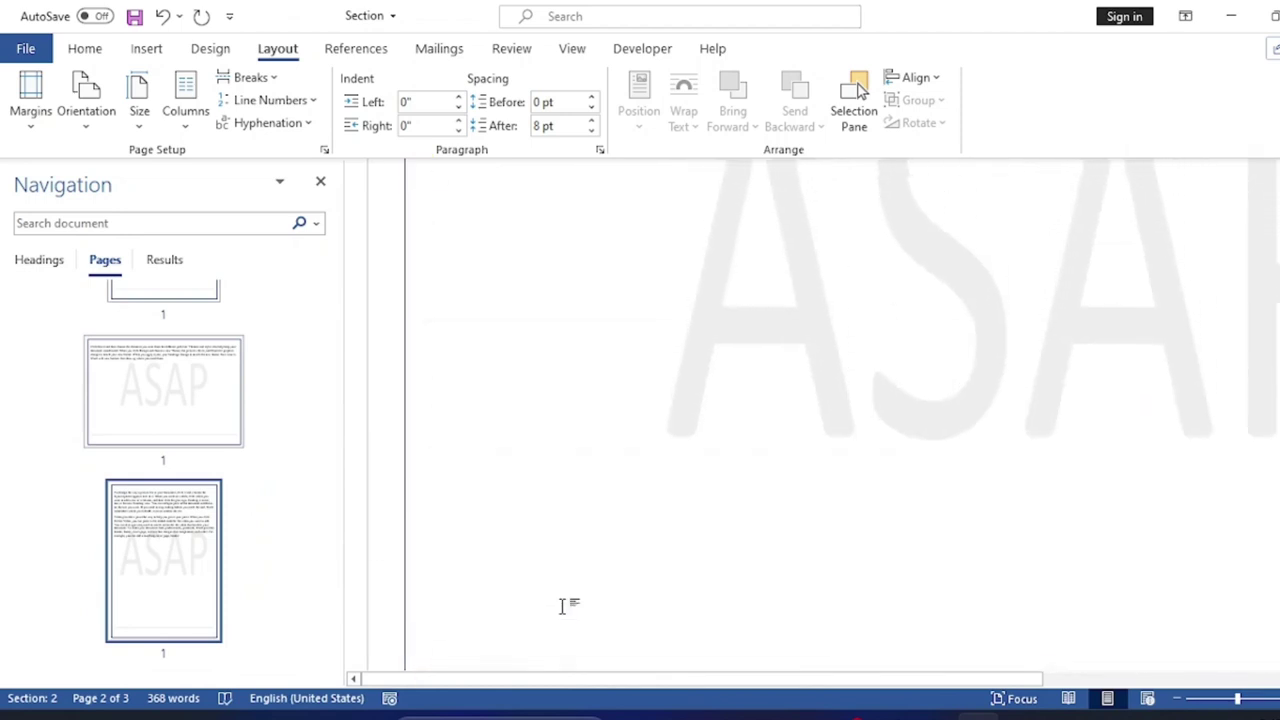
pyautogui.scroll(3, 707, 591)
pyautogui.scroll(-3, 766, 526)
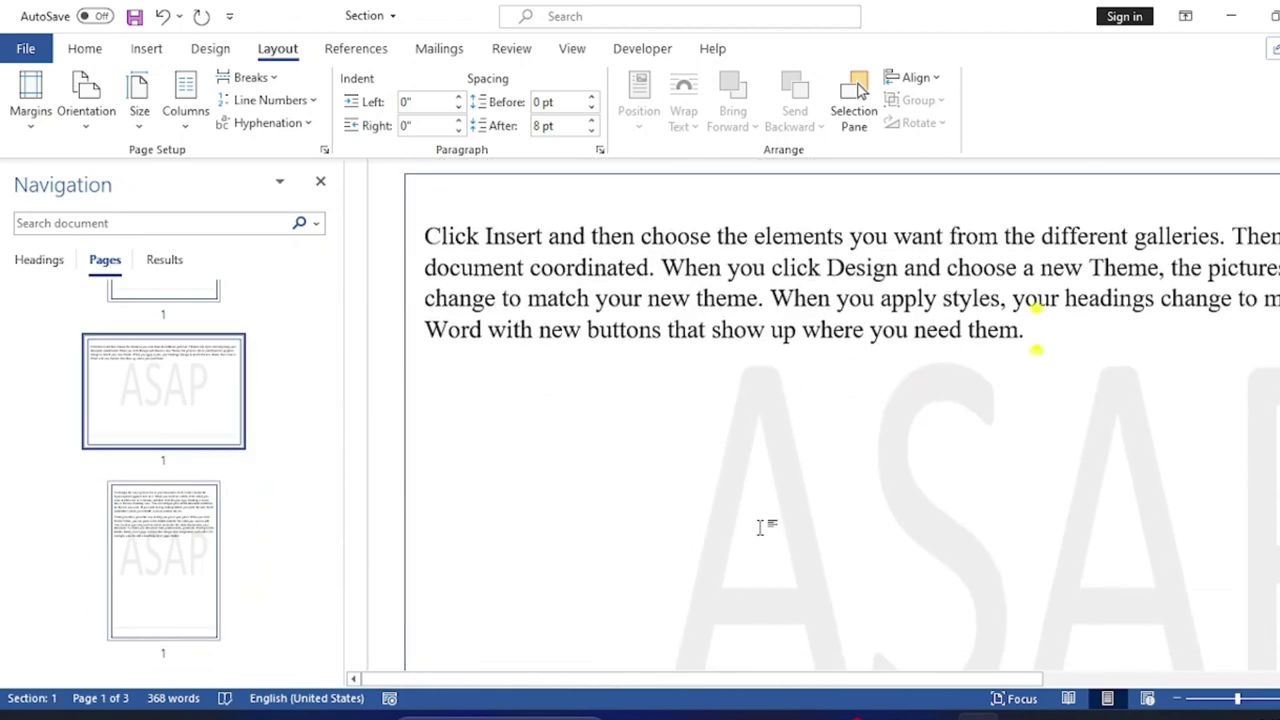
pyautogui.scroll(3, 766, 526)
pyautogui.scroll(-3, 700, 600)
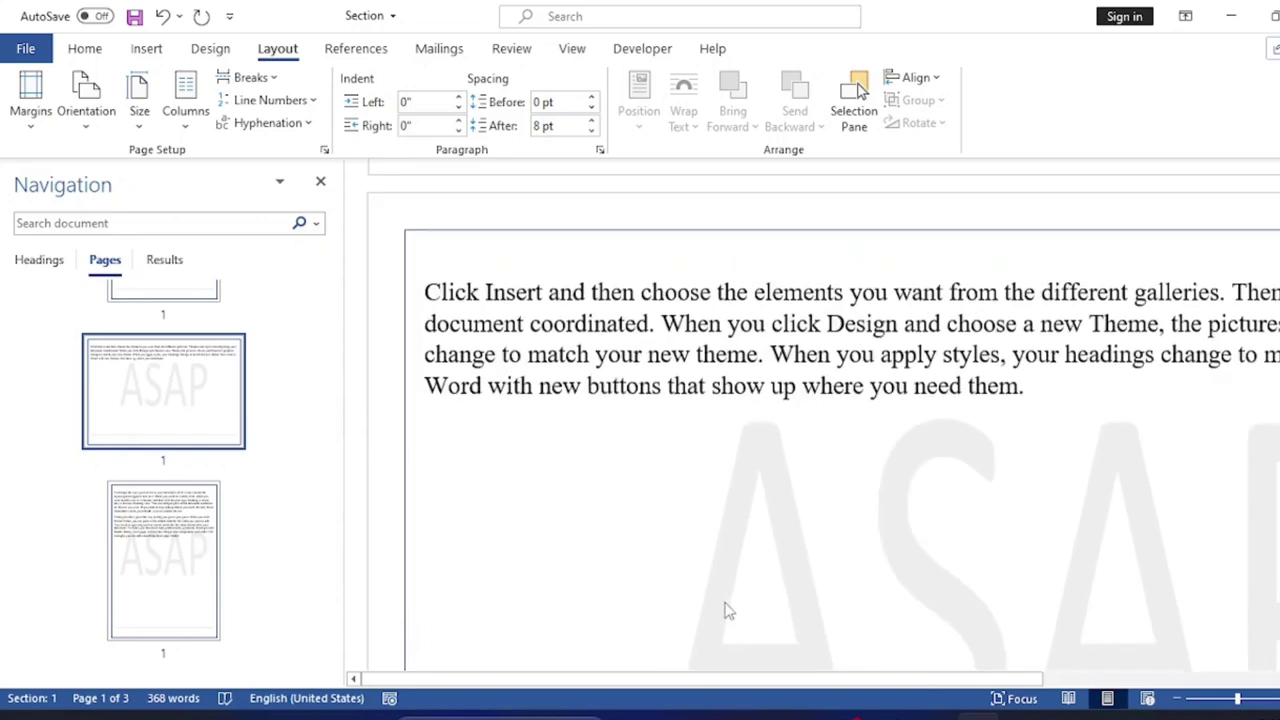
pyautogui.scroll(6, 723, 606)
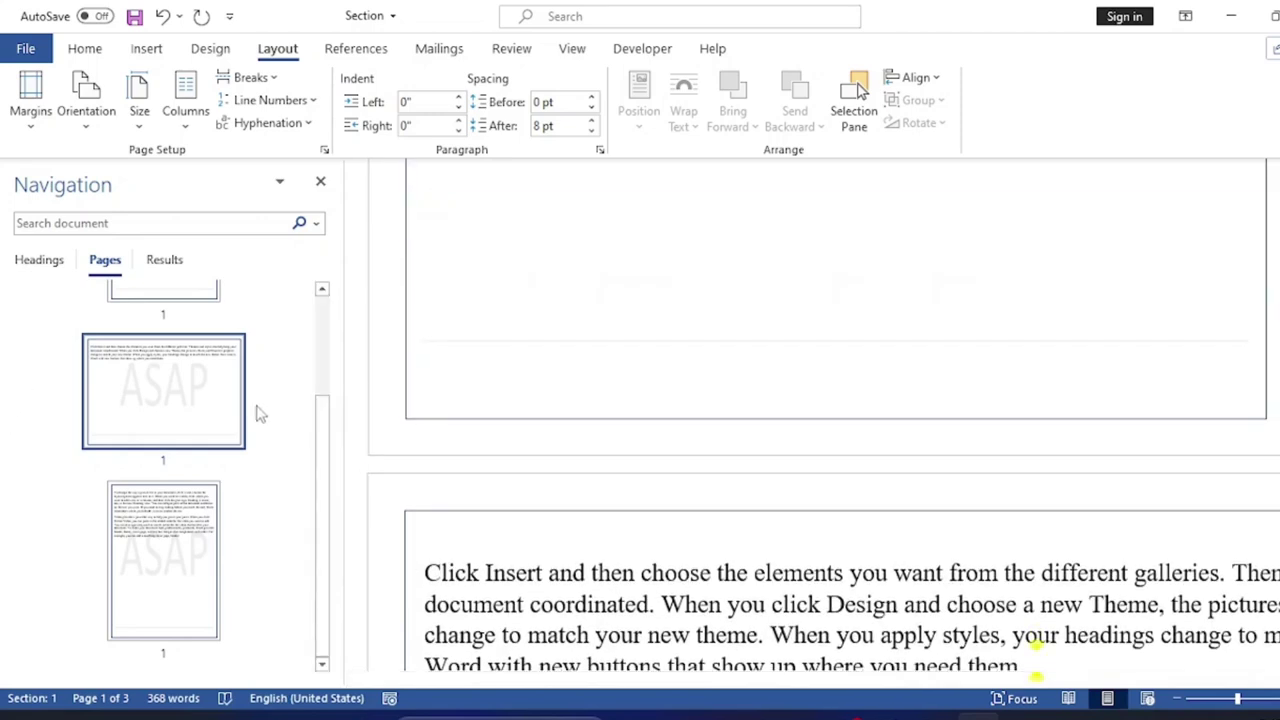
pyautogui.scroll(2, 493, 450)
pyautogui.scroll(1, 566, 640)
pyautogui.scroll(-5, 640, 600)
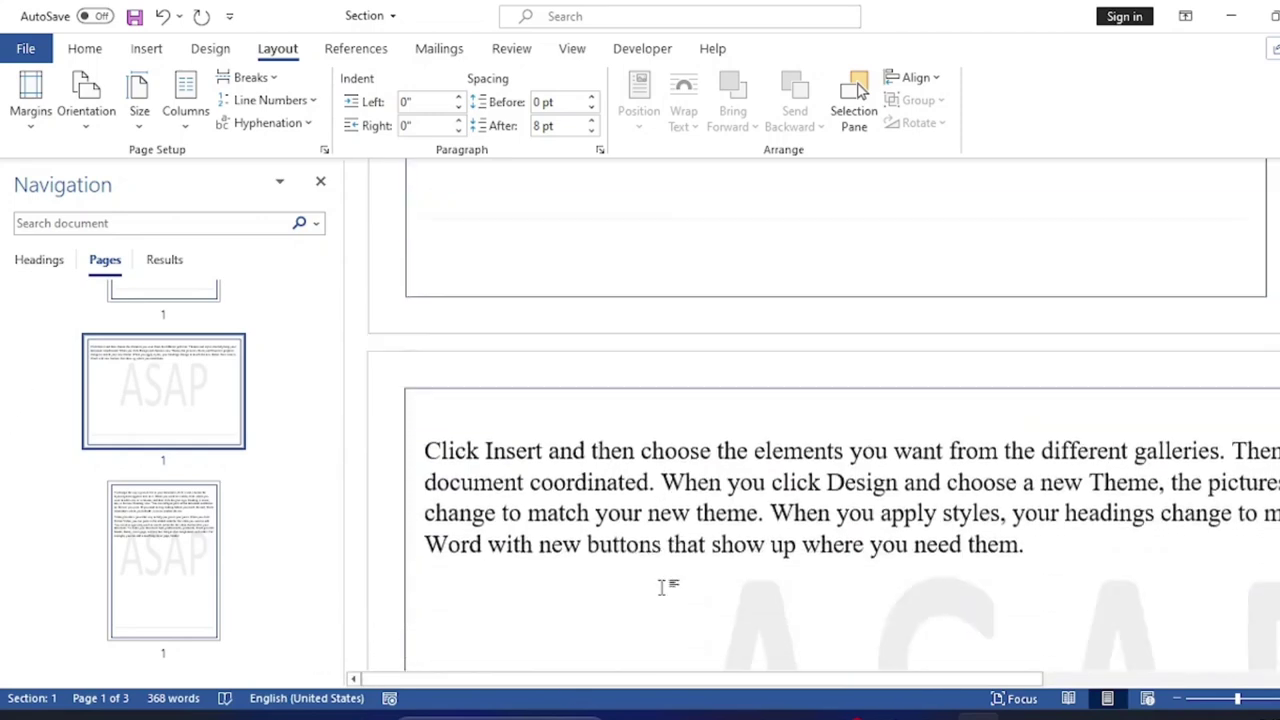
pyautogui.scroll(-4, 662, 587)
pyautogui.scroll(-4, 662, 587)
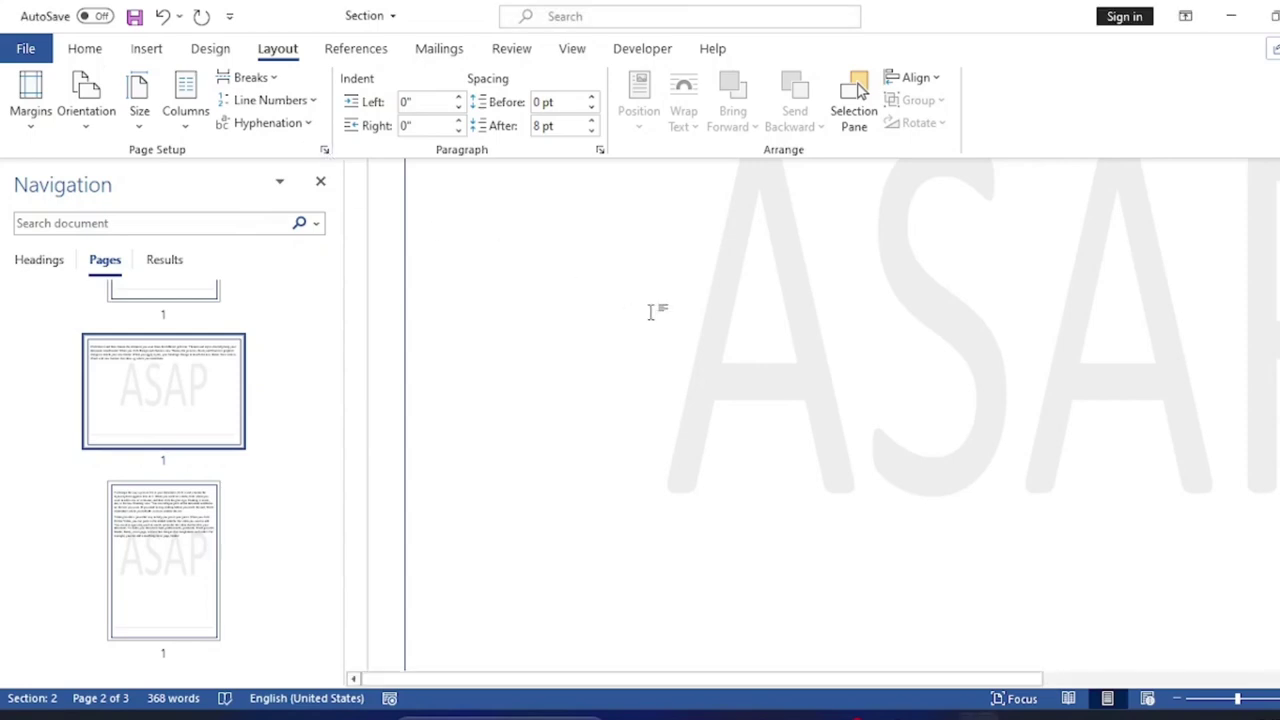
# Step: Review Page Setup's Margins, Paper and Layout tabs, cancel without changes, and close the Navigation pane
pyautogui.click(324, 150)
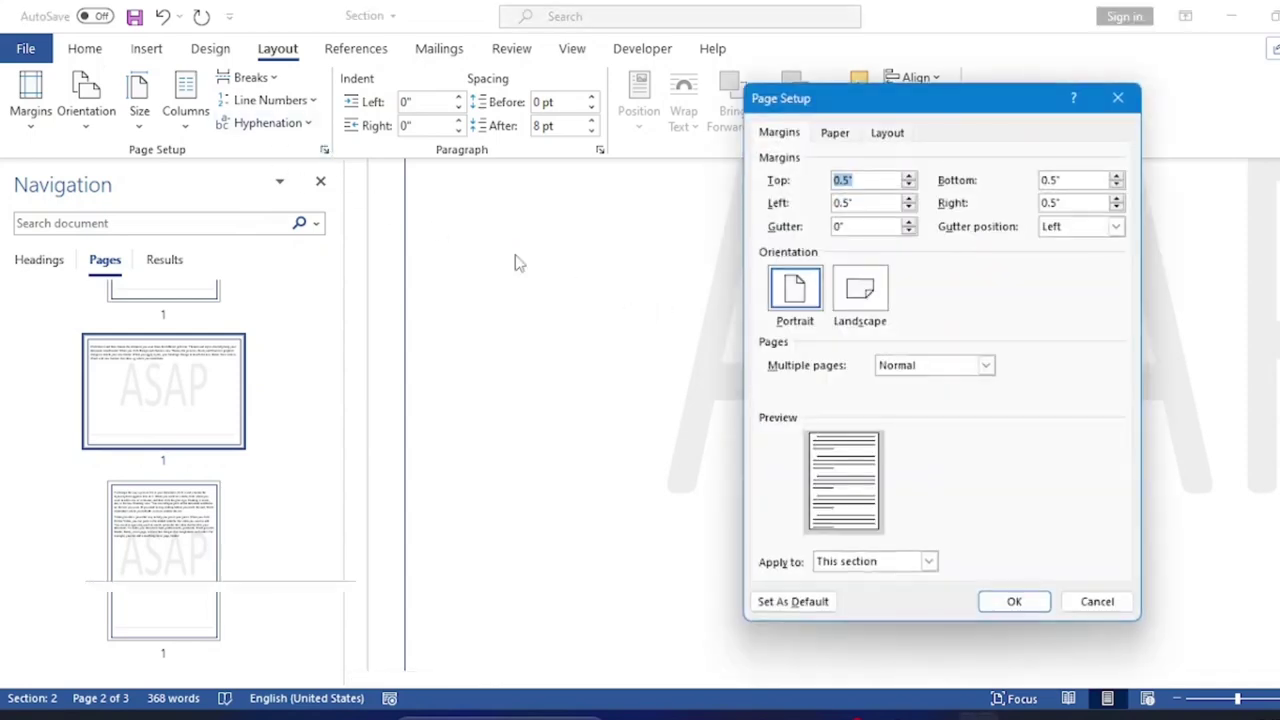
pyautogui.click(834, 133)
pyautogui.click(874, 137)
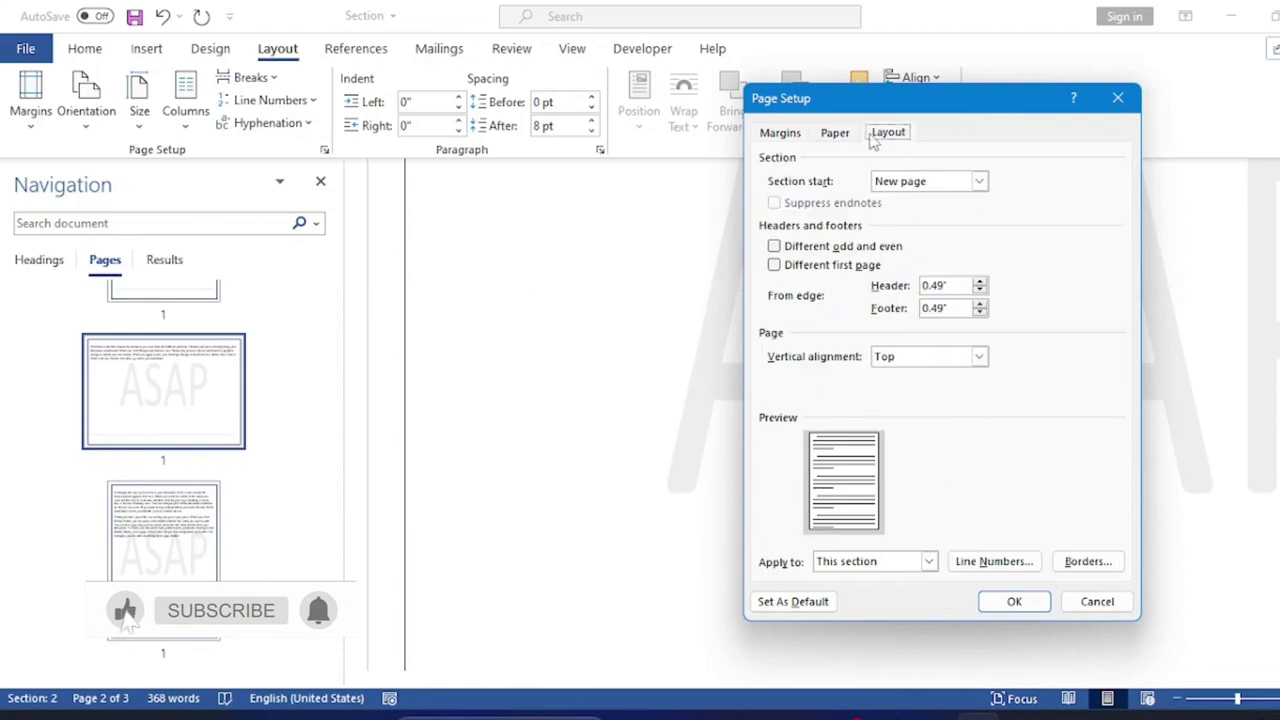
pyautogui.click(838, 136)
pyautogui.click(796, 136)
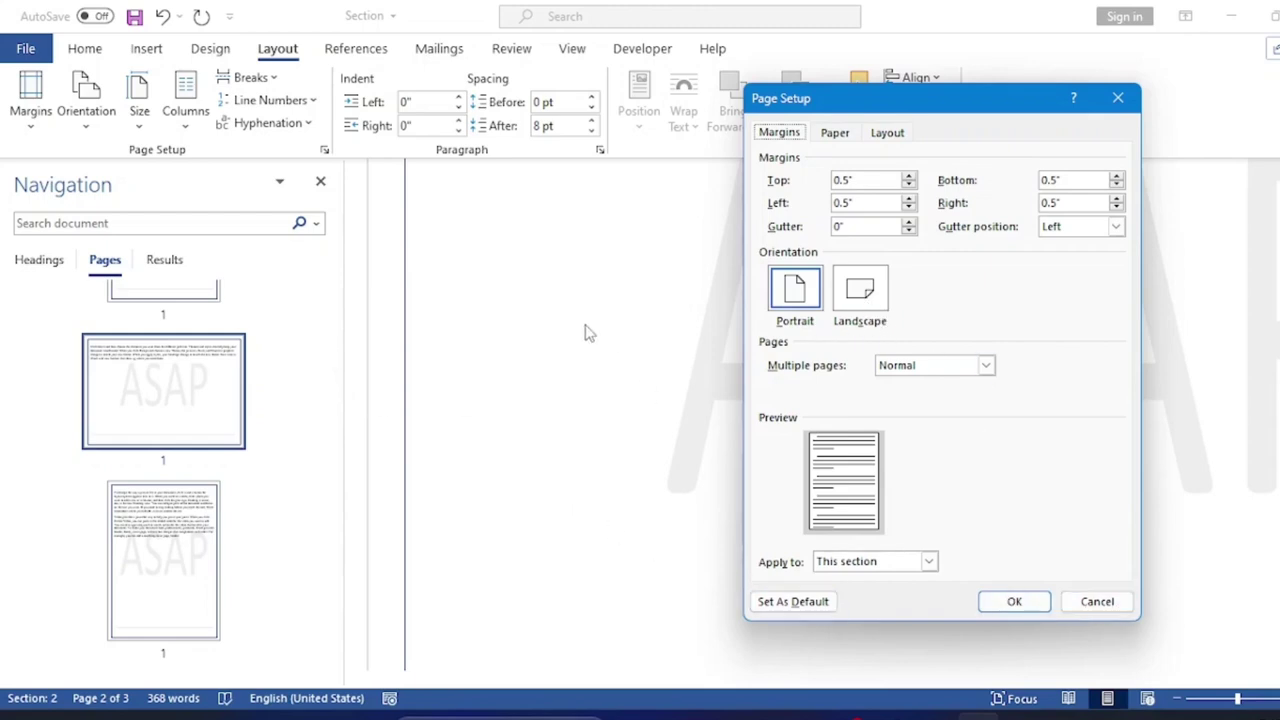
pyautogui.click(860, 290)
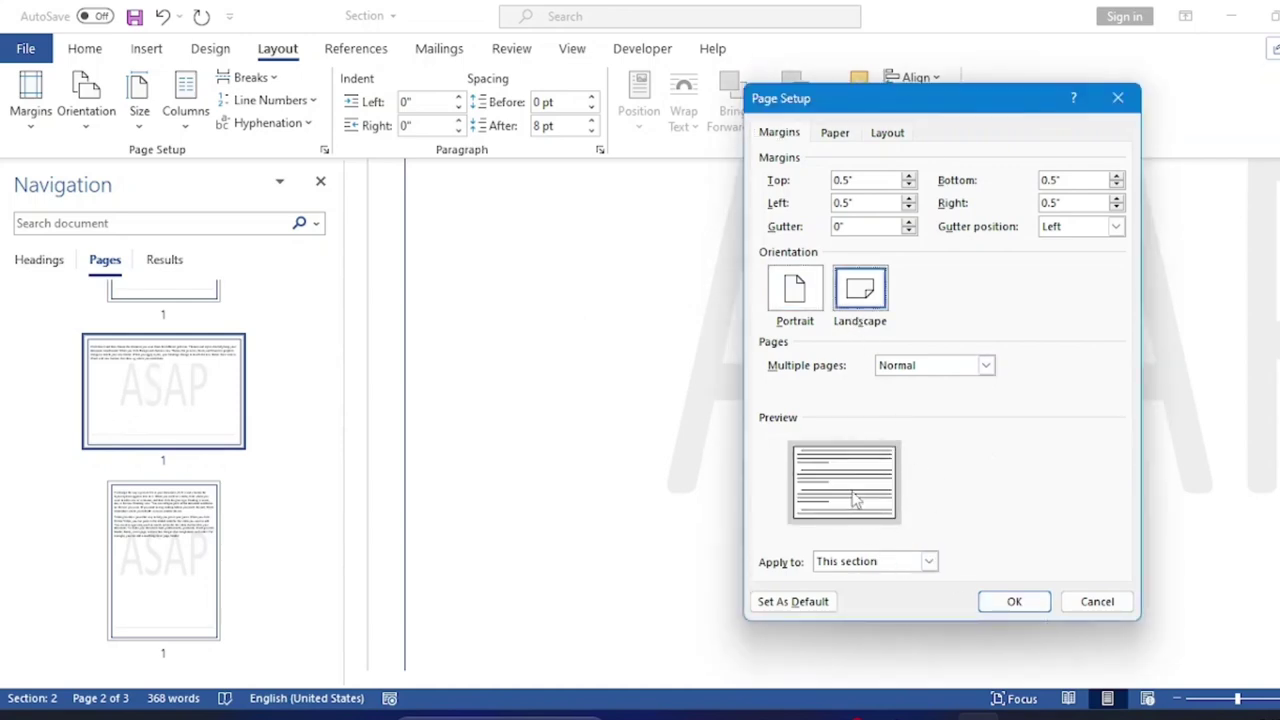
pyautogui.click(1080, 606)
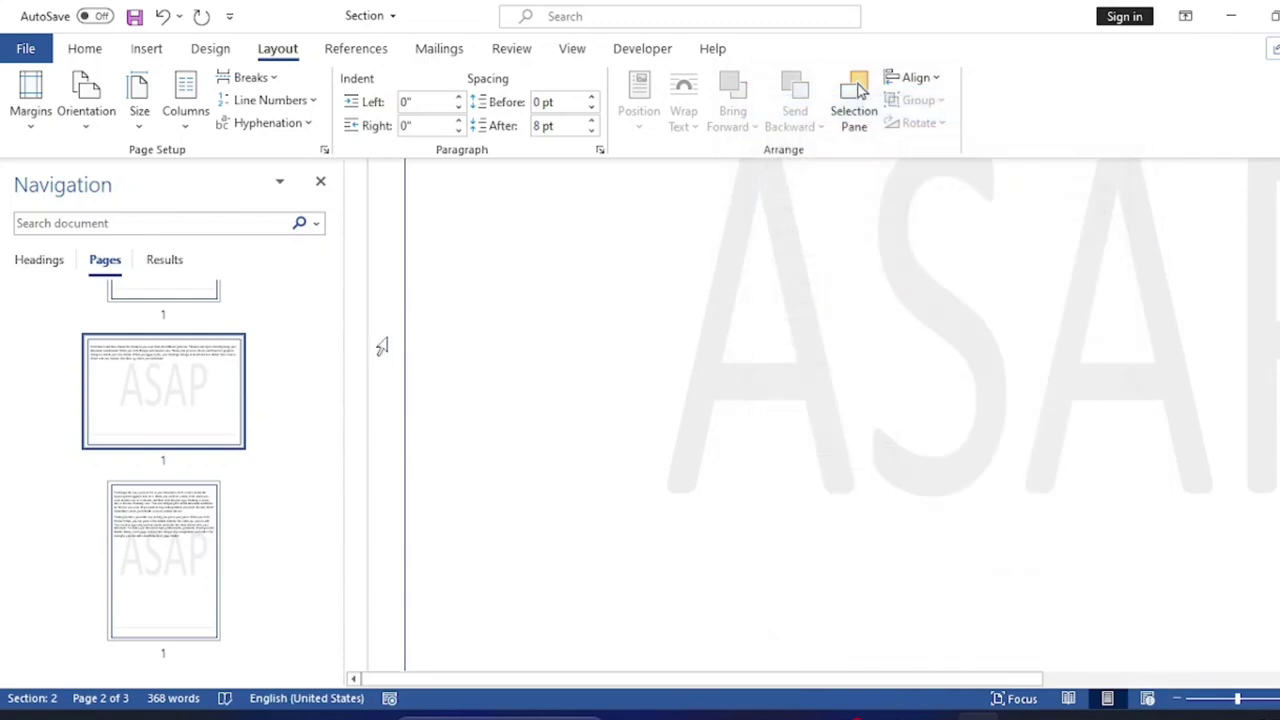
pyautogui.click(320, 181)
# Step: Set section 2 to Portrait in Page Setup for this section only, then review the pages
pyautogui.scroll(3, 710, 300)
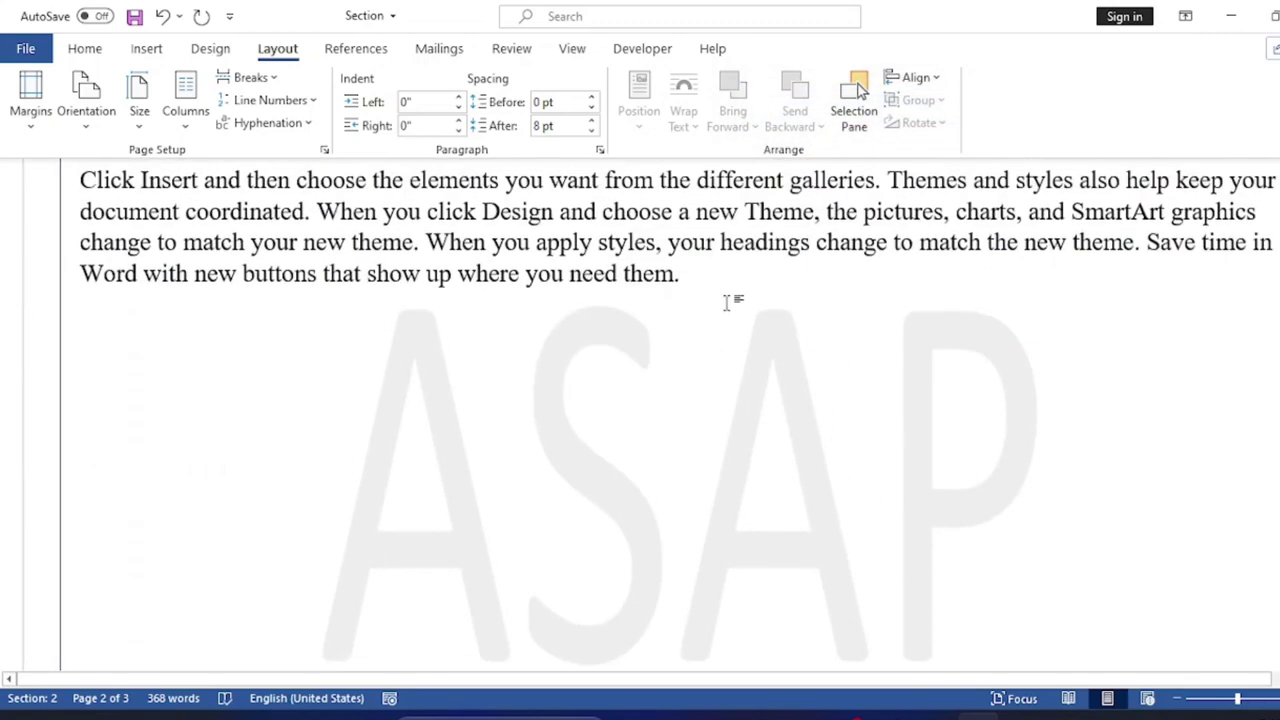
pyautogui.scroll(2, 730, 305)
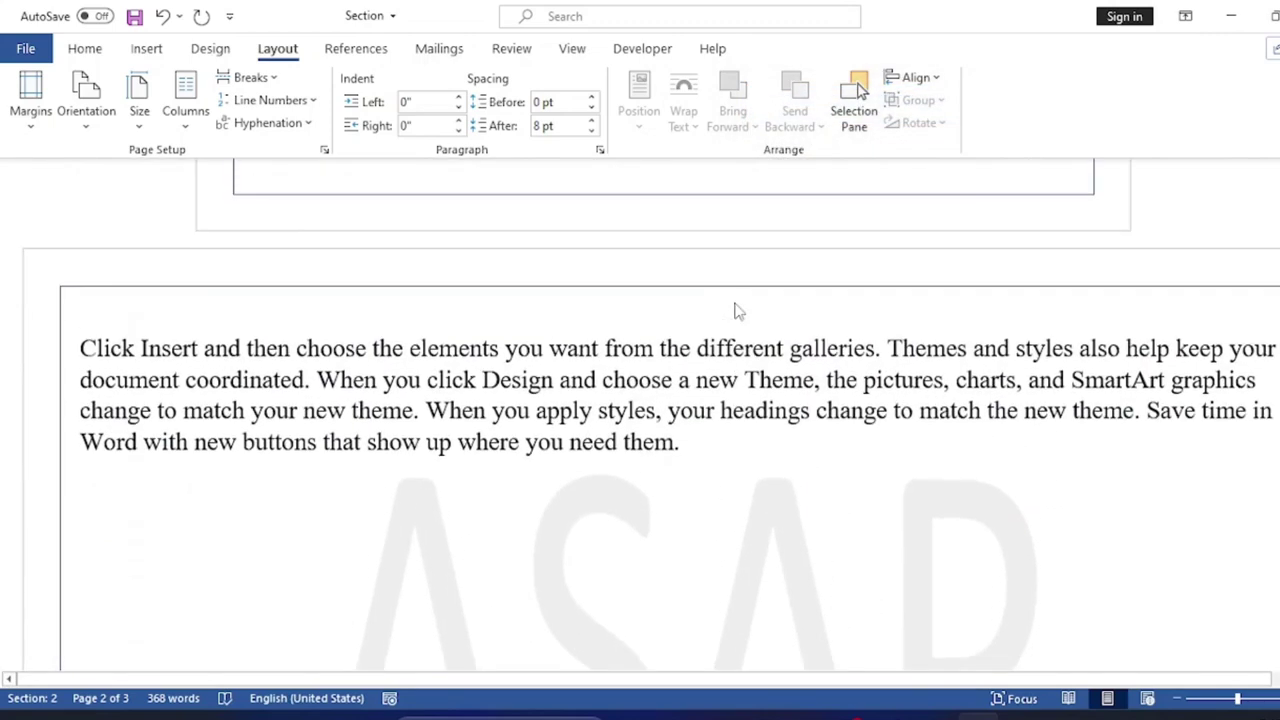
pyautogui.click(82, 346)
pyautogui.click(324, 150)
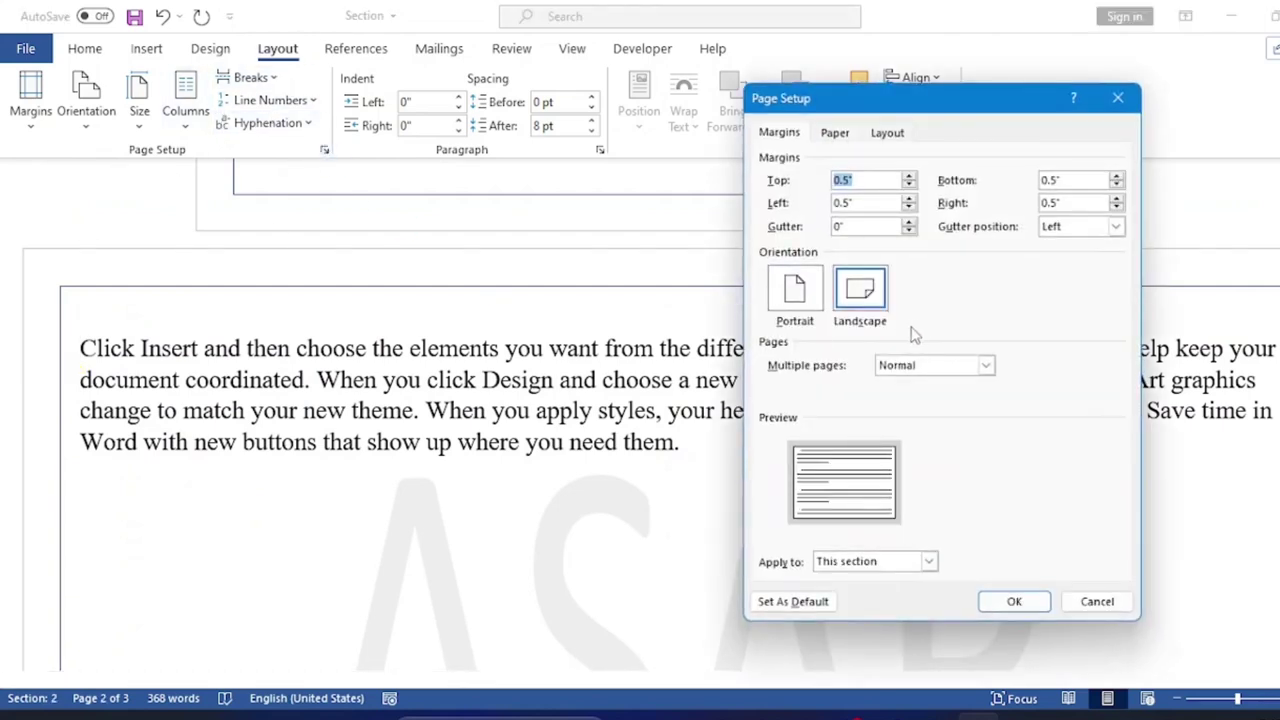
pyautogui.click(783, 300)
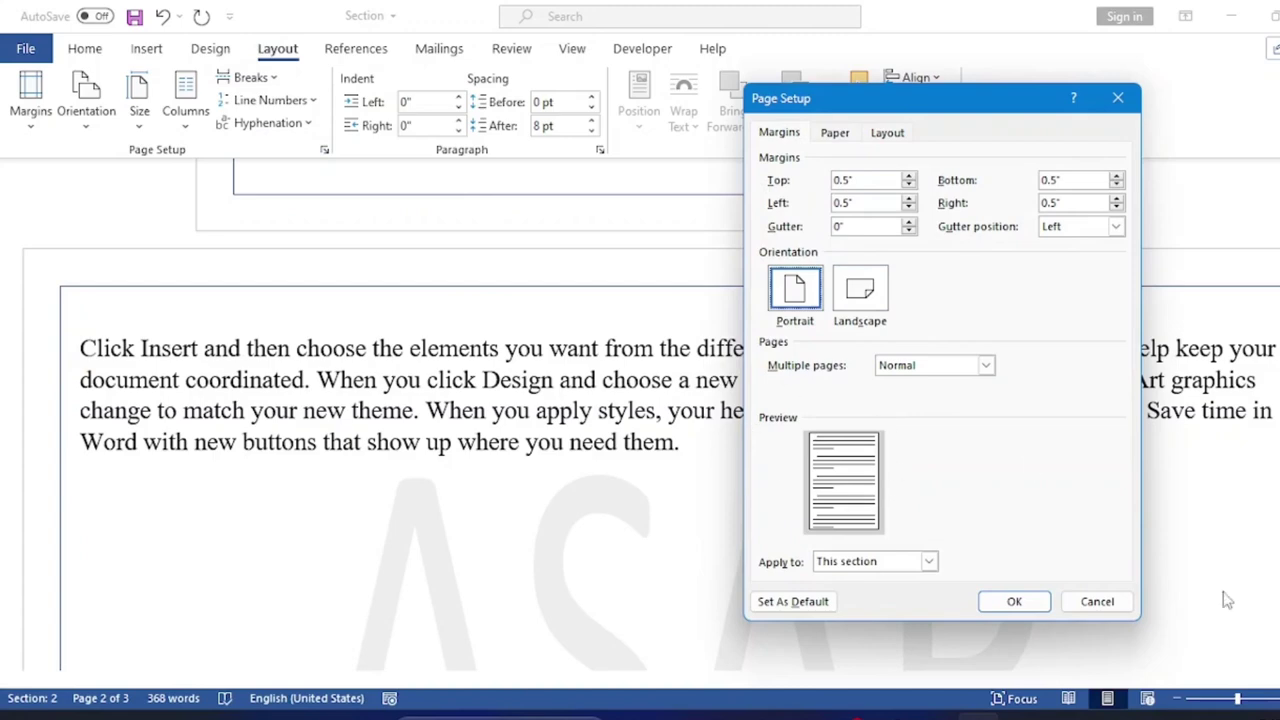
pyautogui.click(1005, 604)
pyautogui.scroll(-3, 815, 527)
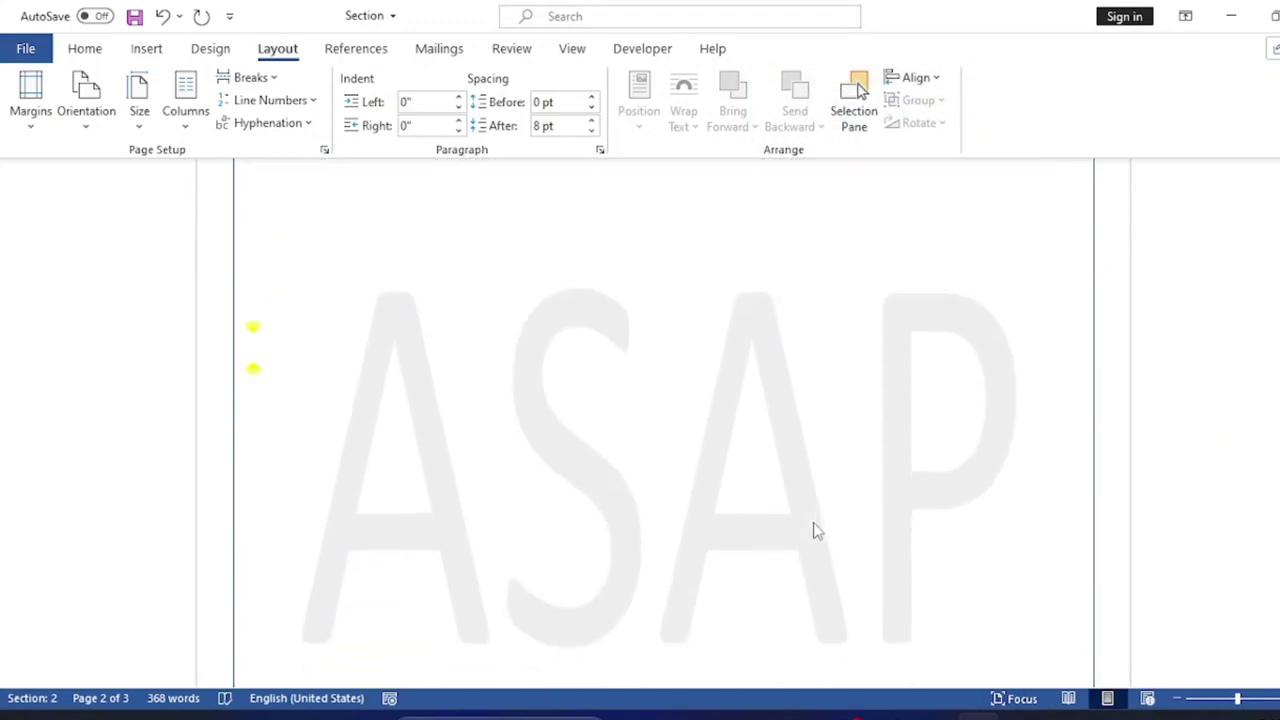
pyautogui.scroll(-3, 815, 527)
pyautogui.scroll(-3, 815, 527)
pyautogui.scroll(-2, 815, 527)
pyautogui.scroll(3, 815, 527)
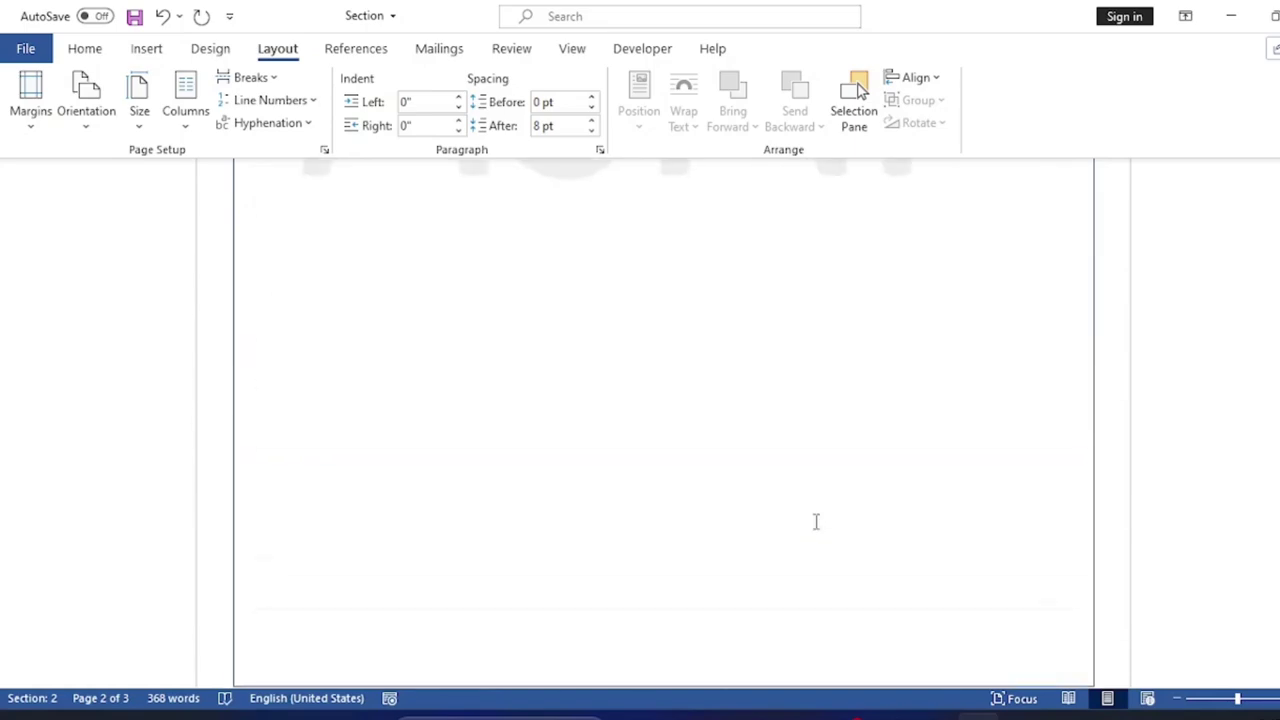
pyautogui.scroll(3, 818, 522)
pyautogui.scroll(3, 823, 520)
pyautogui.scroll(2, 827, 519)
pyautogui.scroll(3, 827, 519)
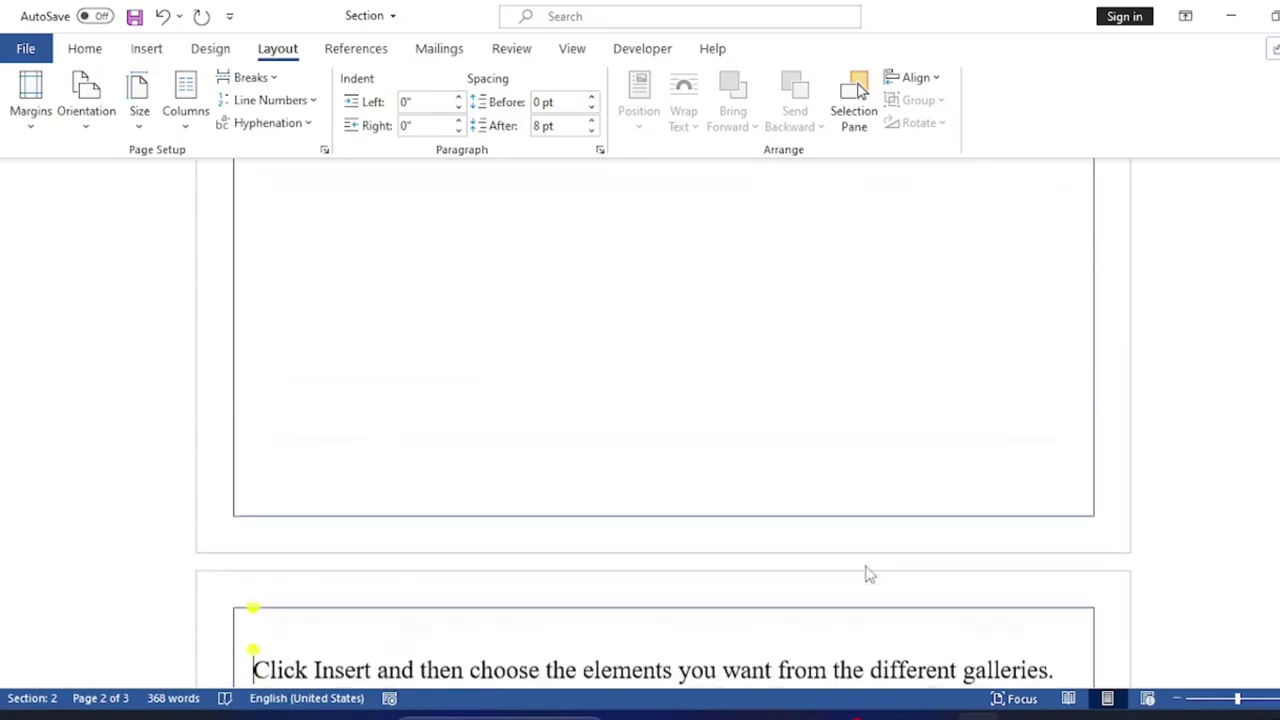
pyautogui.scroll(1, 866, 574)
pyautogui.scroll(2, 414, 317)
pyautogui.scroll(3, 606, 423)
pyautogui.scroll(3, 790, 575)
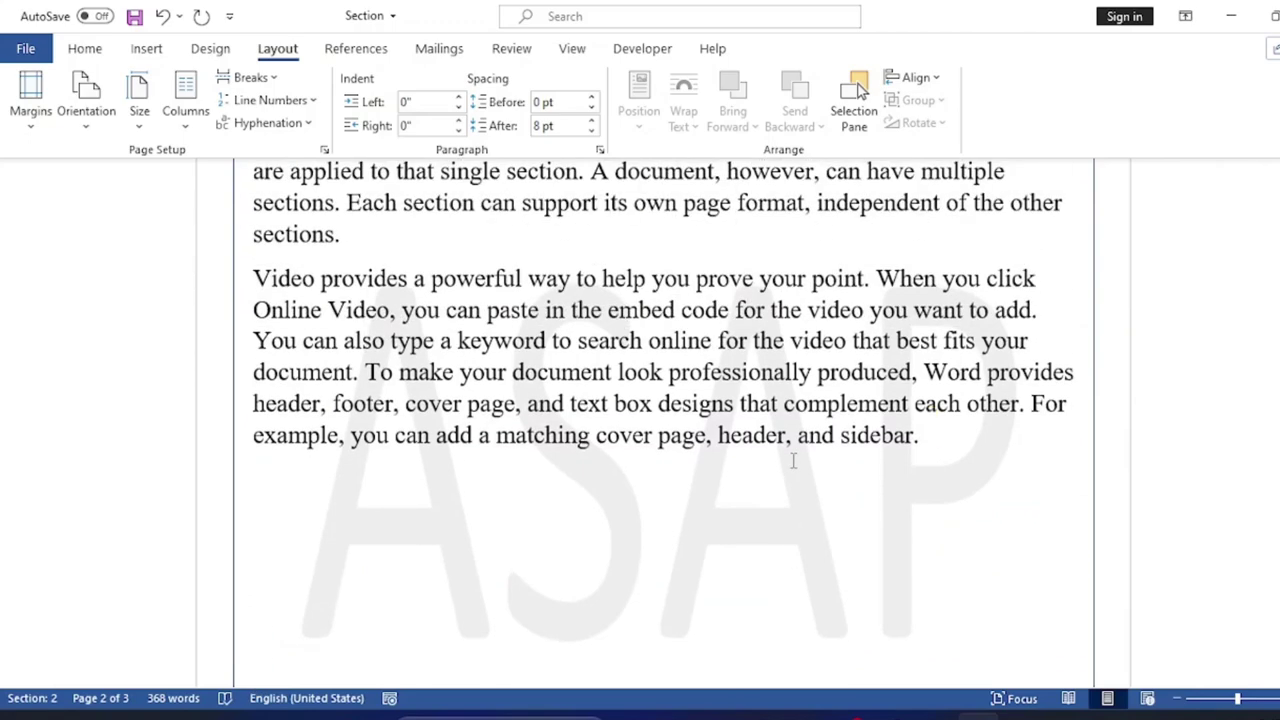
pyautogui.scroll(1, 930, 560)
pyautogui.scroll(3, 811, 474)
pyautogui.scroll(-5, 812, 478)
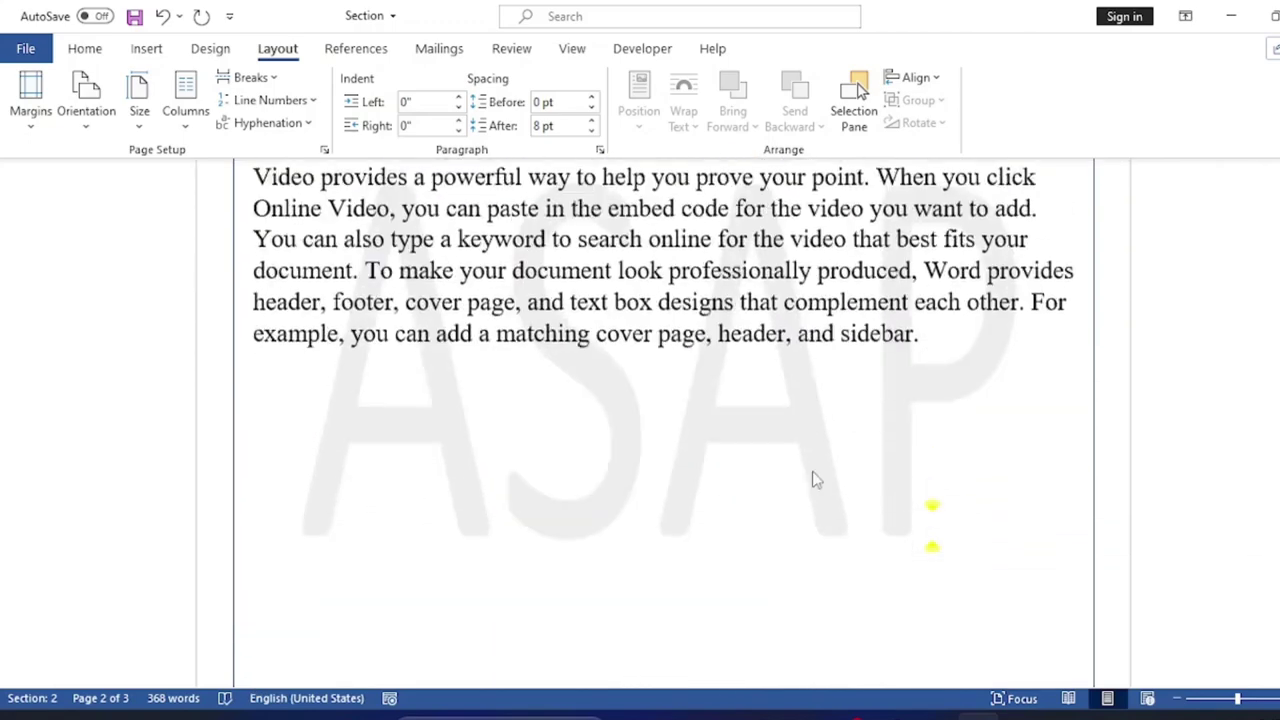
pyautogui.scroll(-3, 814, 477)
pyautogui.scroll(-4, 814, 477)
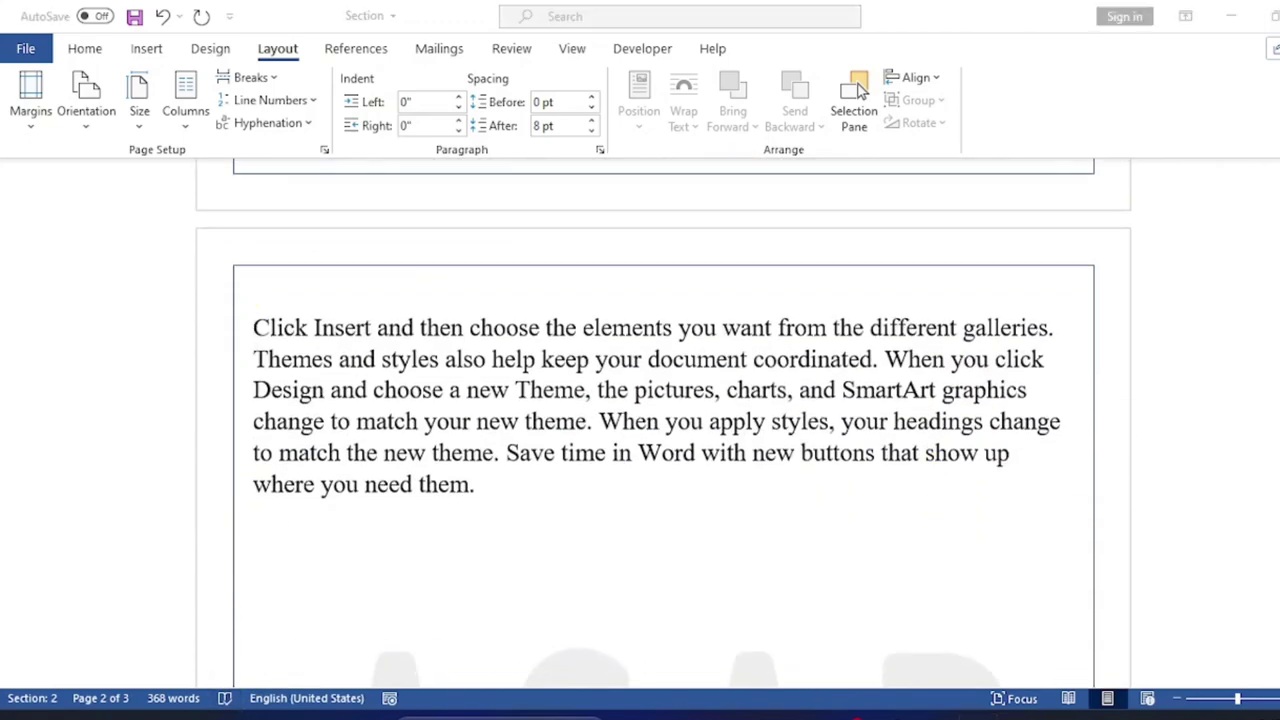